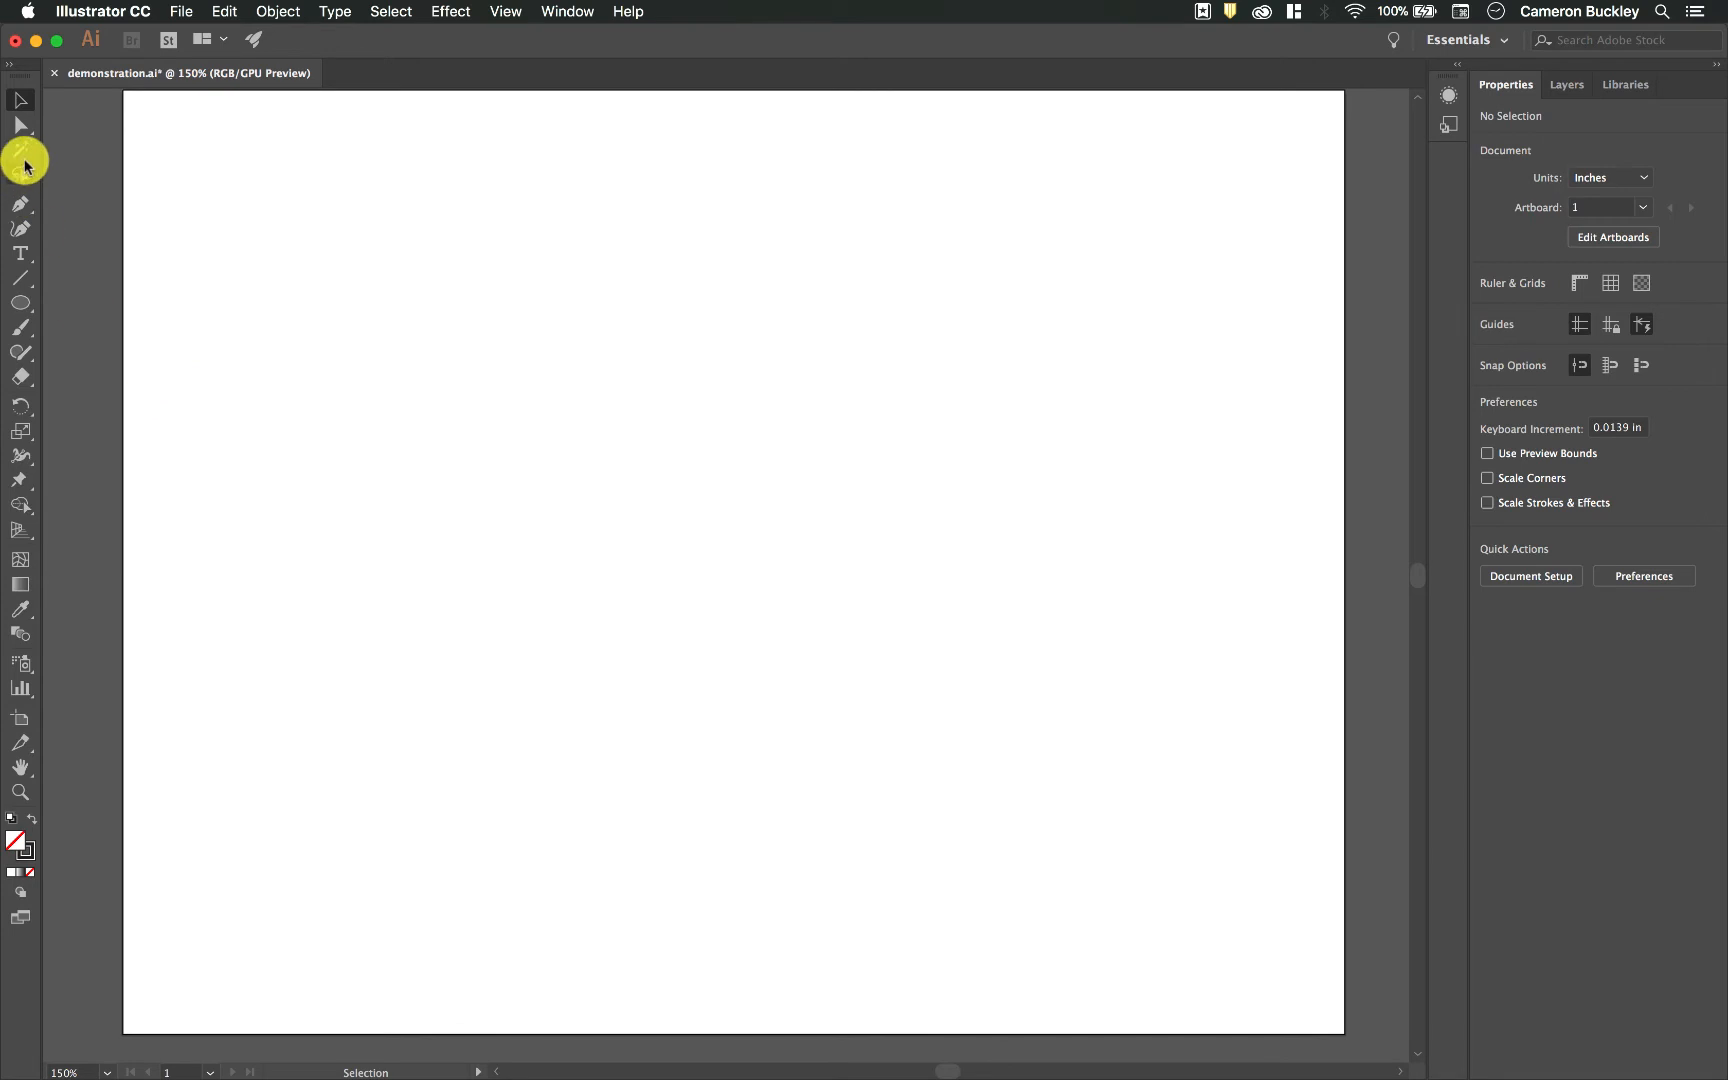
# Step: Draw a large diamond, an overlapping square, a circle above the square and a tall narrow rectangle with the Shaper tool
pyautogui.click(26, 360)
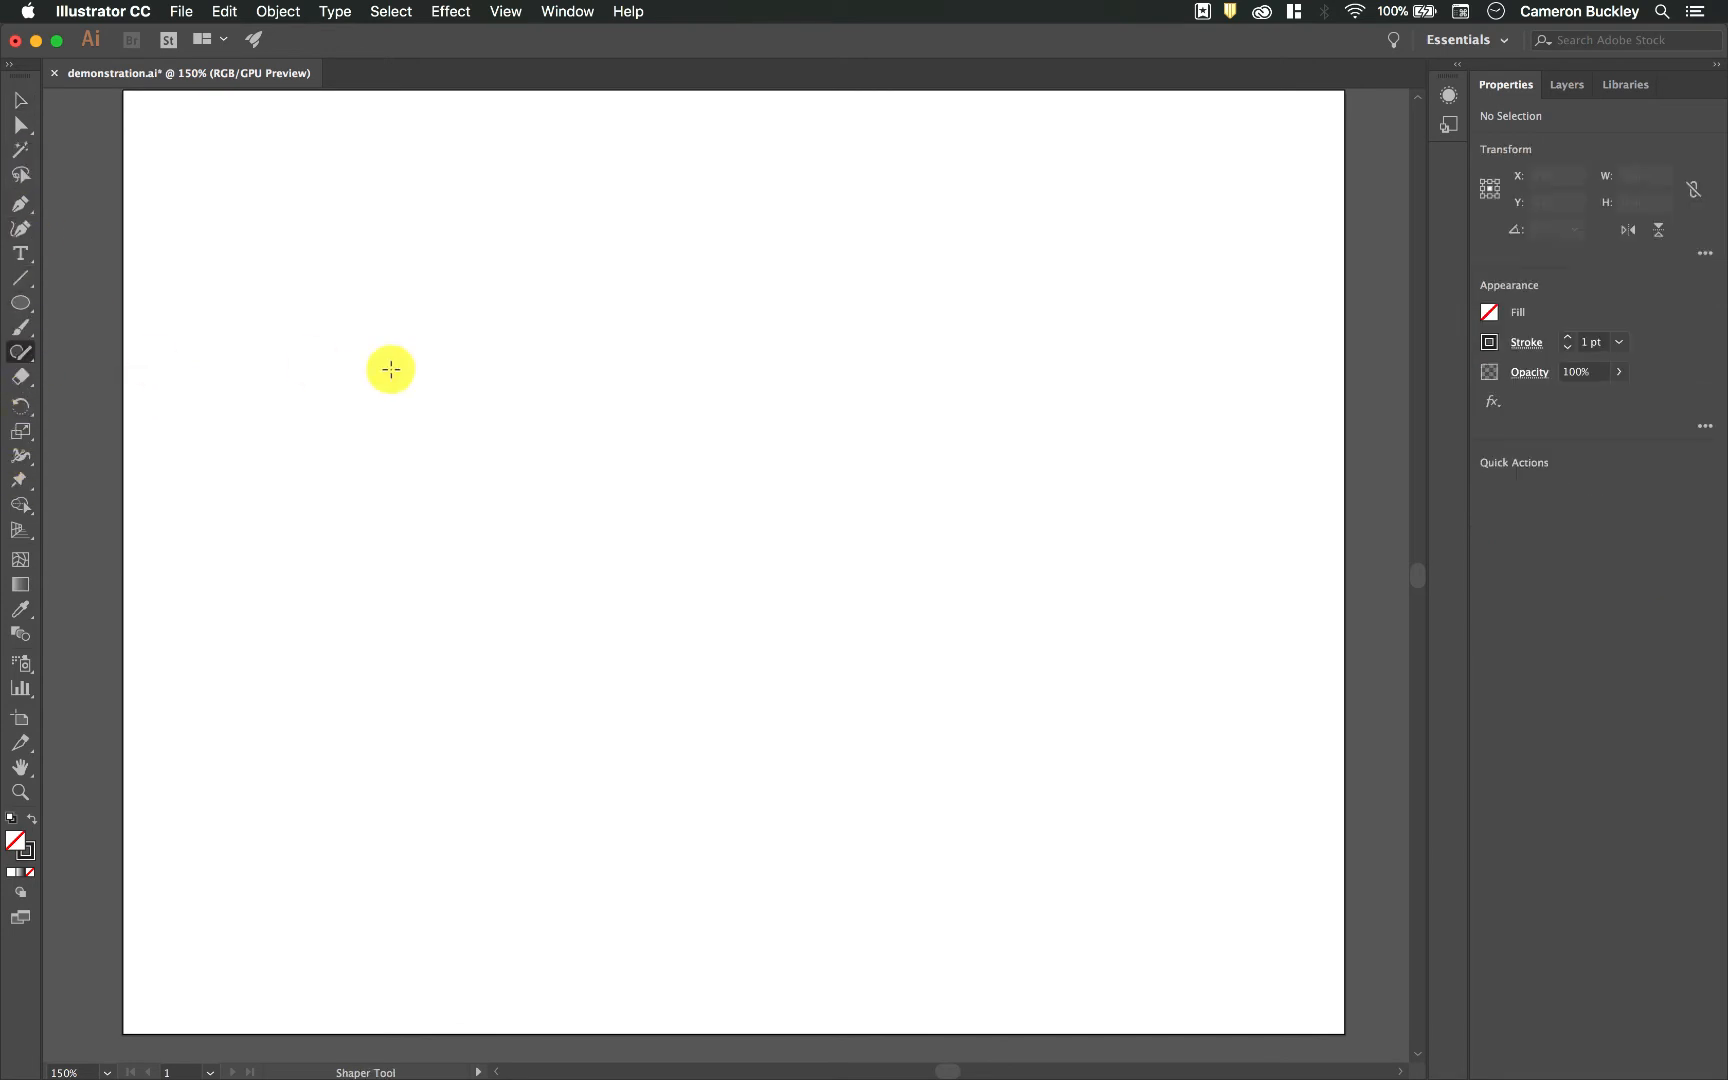
pyautogui.moveTo(27, 351)
pyautogui.mouseDown()
pyautogui.moveTo(108, 387)
pyautogui.moveTo(84, 356)
pyautogui.mouseUp()
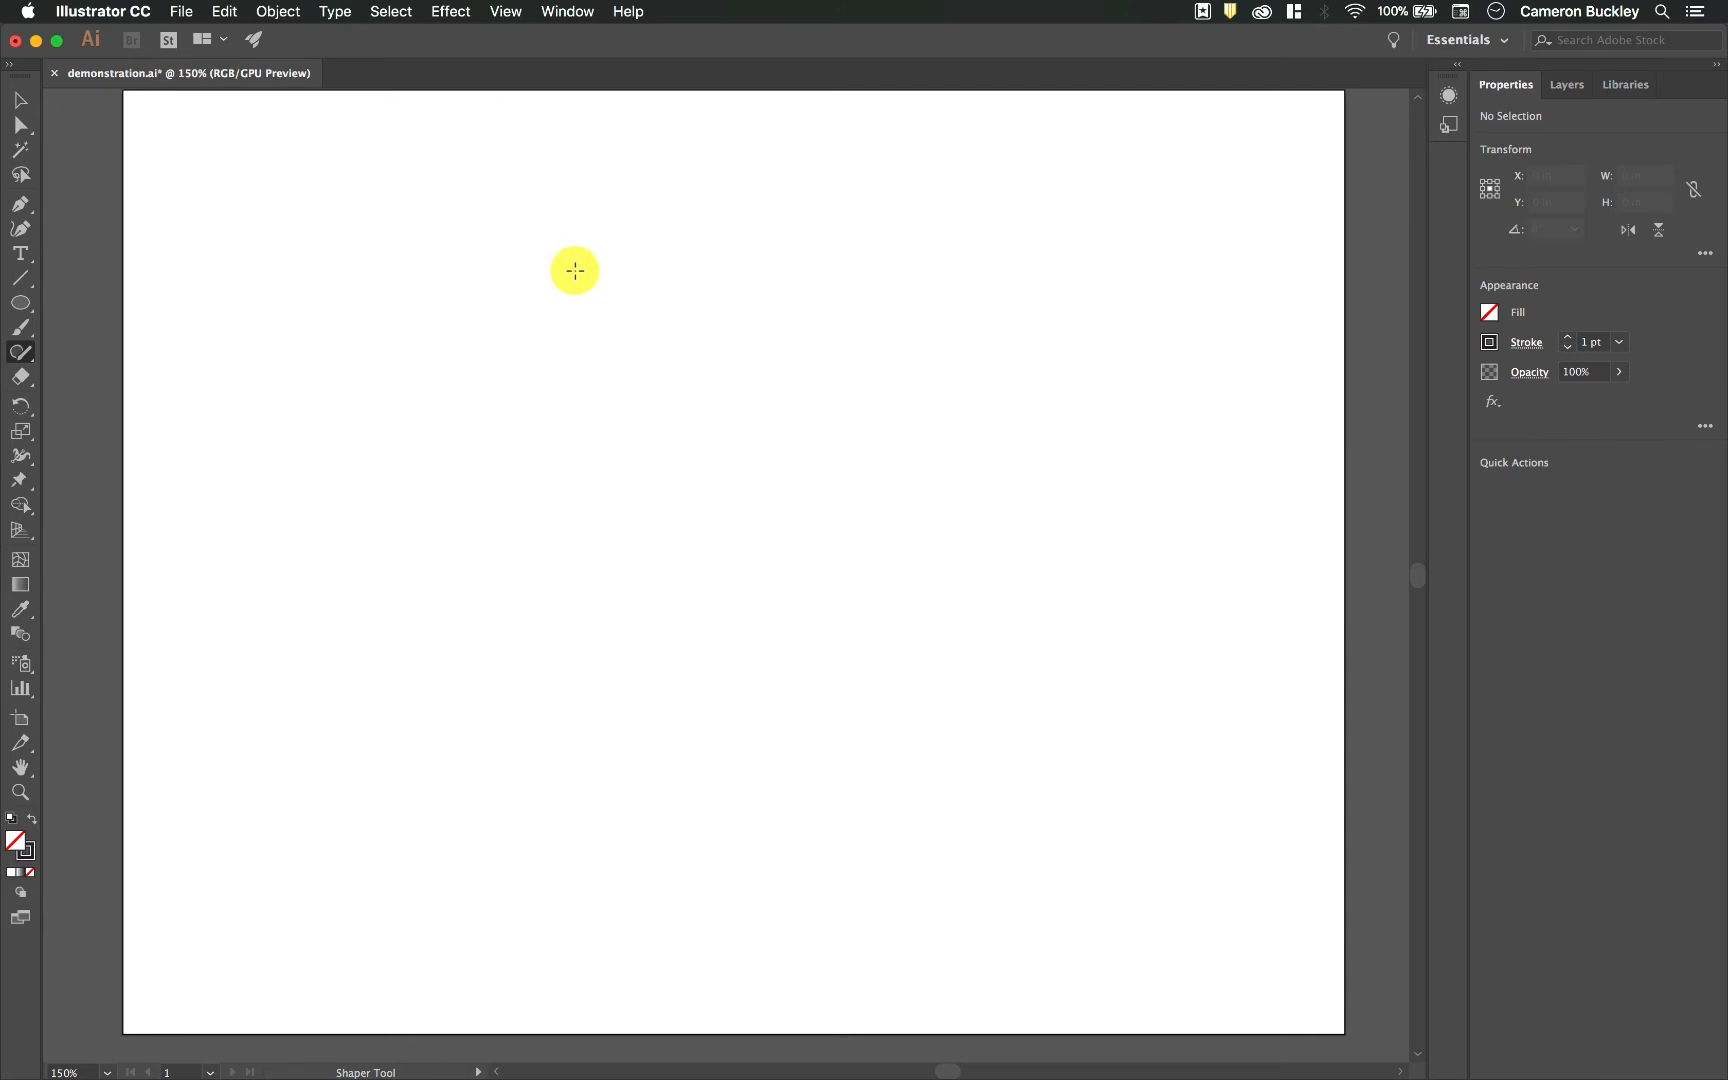
pyautogui.moveTo(590, 267)
pyautogui.mouseDown()
pyautogui.moveTo(453, 477)
pyautogui.moveTo(676, 672)
pyautogui.moveTo(805, 454)
pyautogui.moveTo(626, 241)
pyautogui.mouseUp()
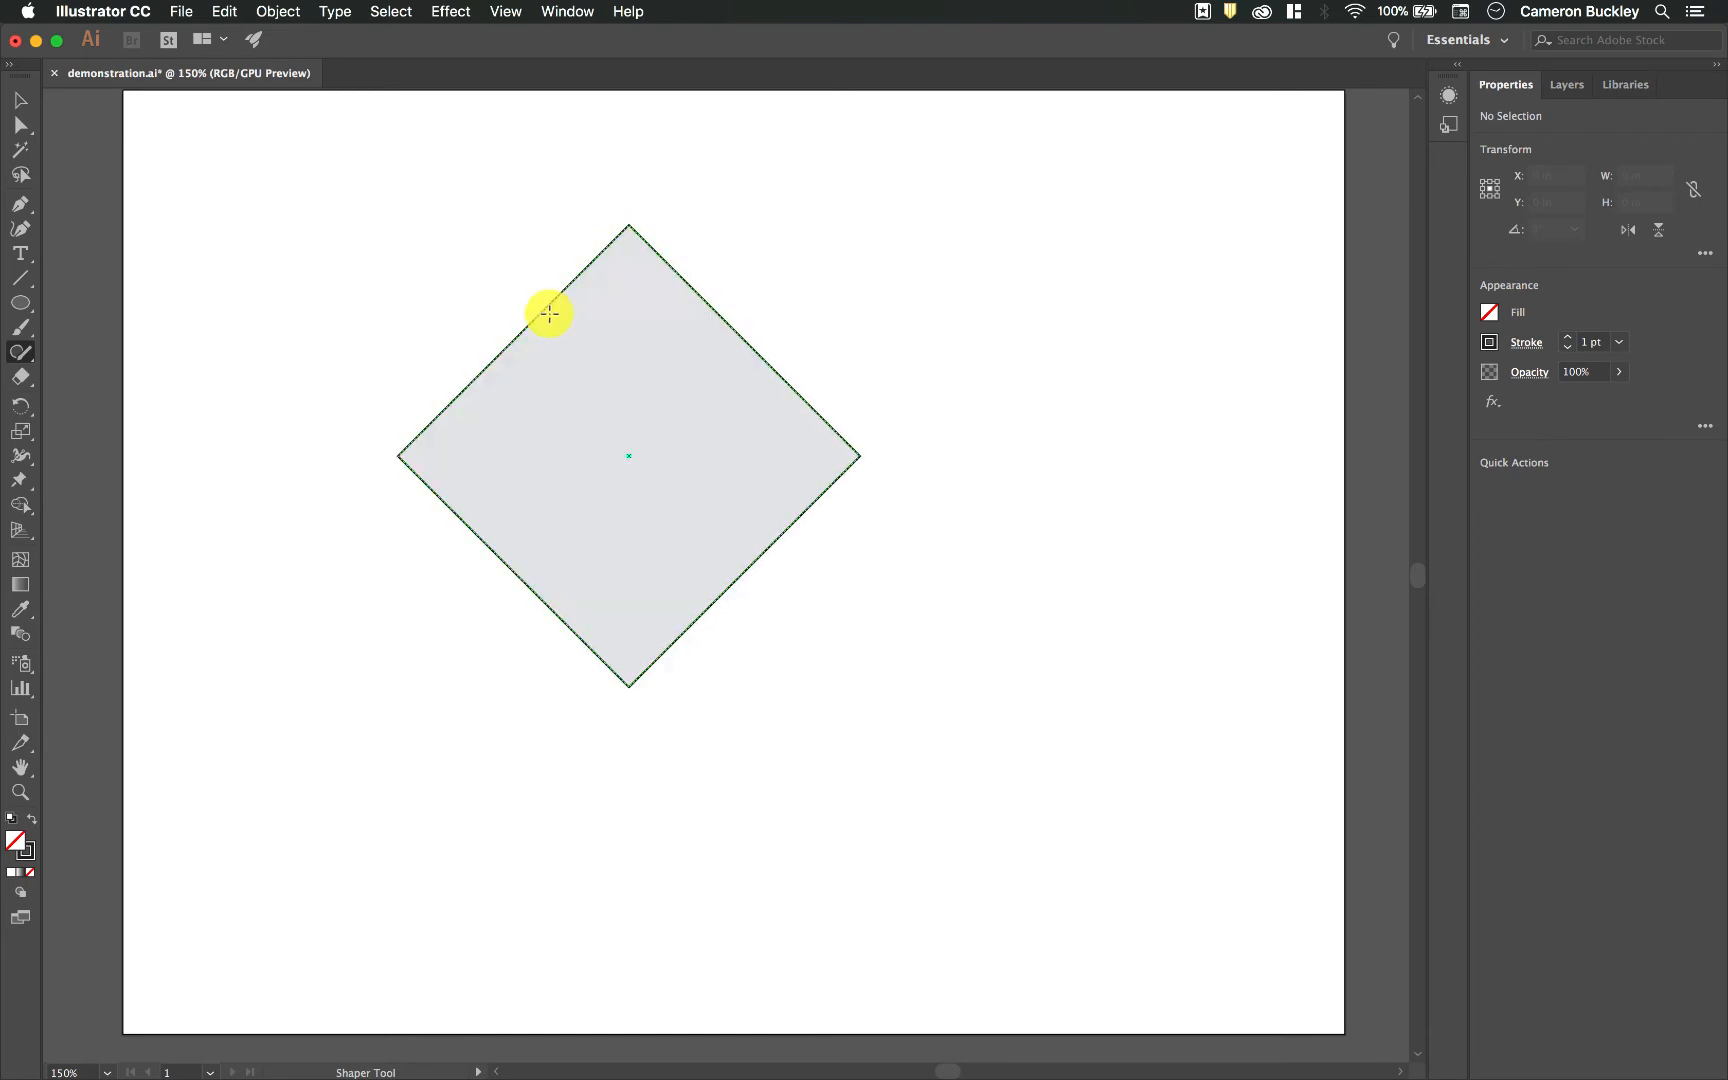
pyautogui.moveTo(1004, 346)
pyautogui.mouseDown()
pyautogui.moveTo(746, 367)
pyautogui.moveTo(748, 644)
pyautogui.moveTo(1016, 644)
pyautogui.moveTo(999, 359)
pyautogui.mouseUp()
pyautogui.moveTo(937, 180)
pyautogui.mouseDown()
pyautogui.moveTo(789, 274)
pyautogui.moveTo(941, 356)
pyautogui.moveTo(997, 232)
pyautogui.moveTo(946, 183)
pyautogui.mouseUp()
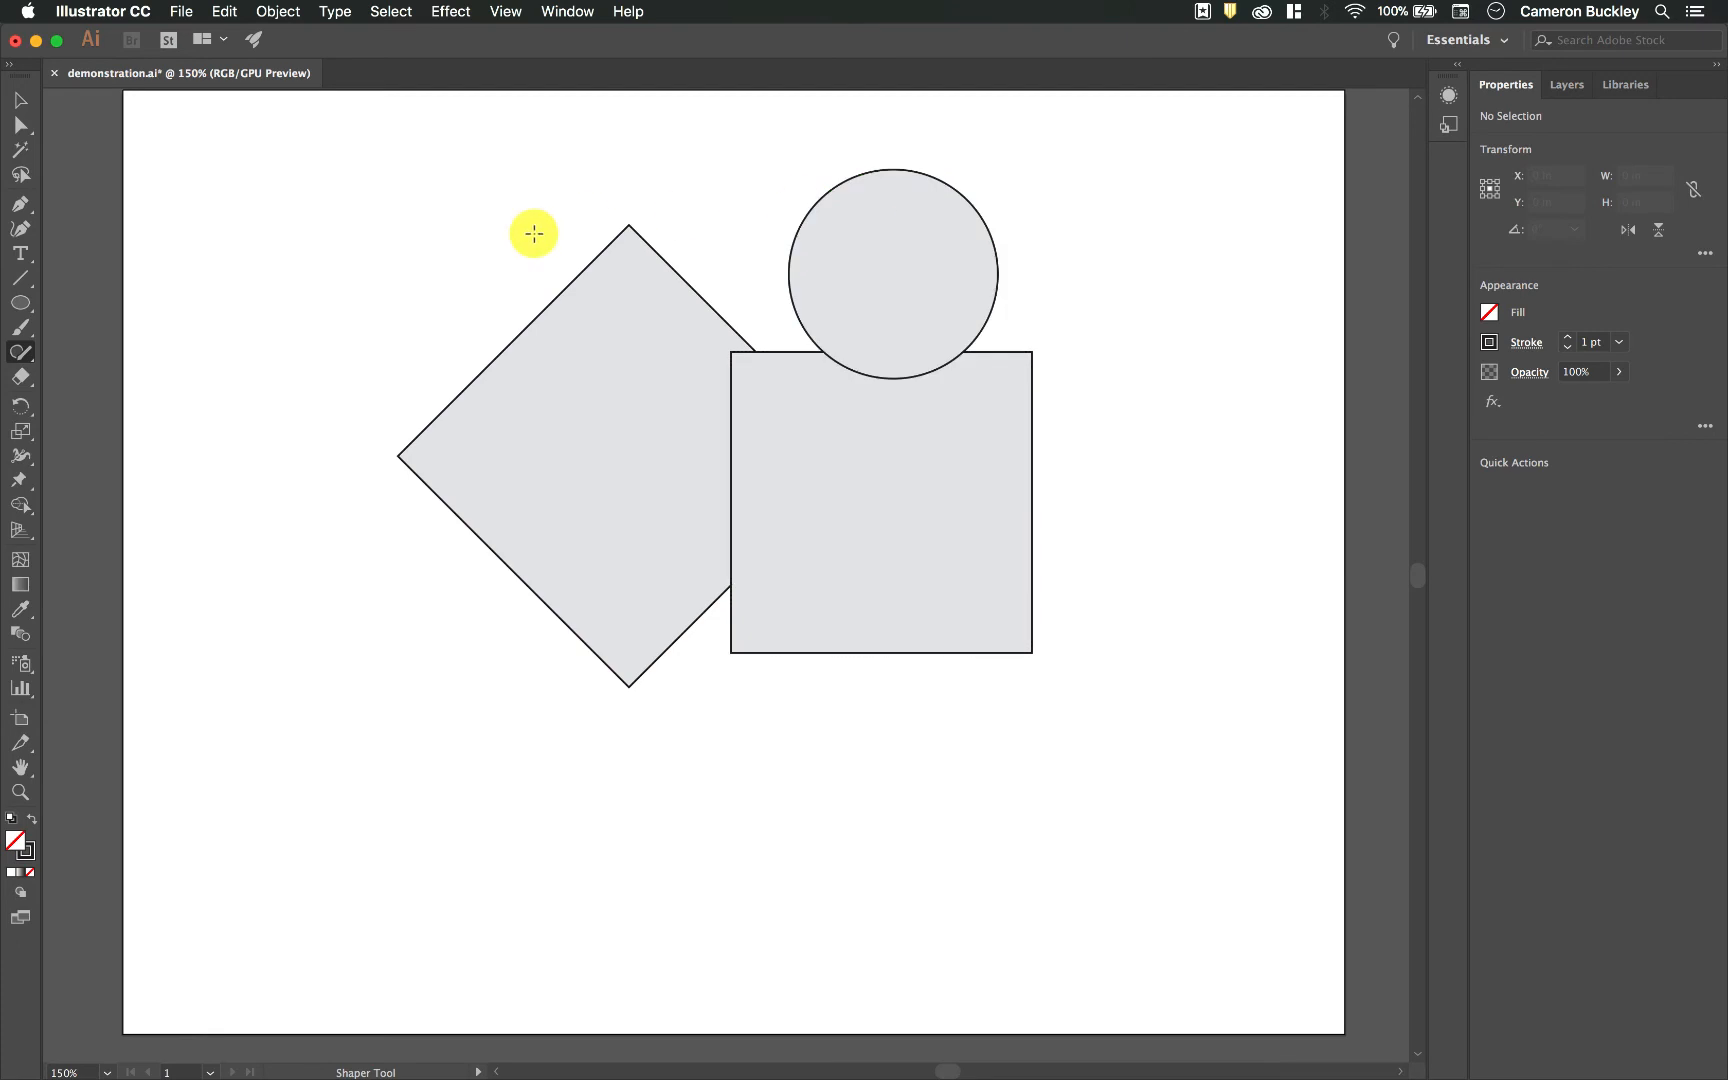
pyautogui.moveTo(285, 272)
pyautogui.mouseDown()
pyautogui.moveTo(282, 733)
pyautogui.moveTo(328, 764)
pyautogui.moveTo(321, 270)
pyautogui.moveTo(292, 270)
pyautogui.mouseUp()
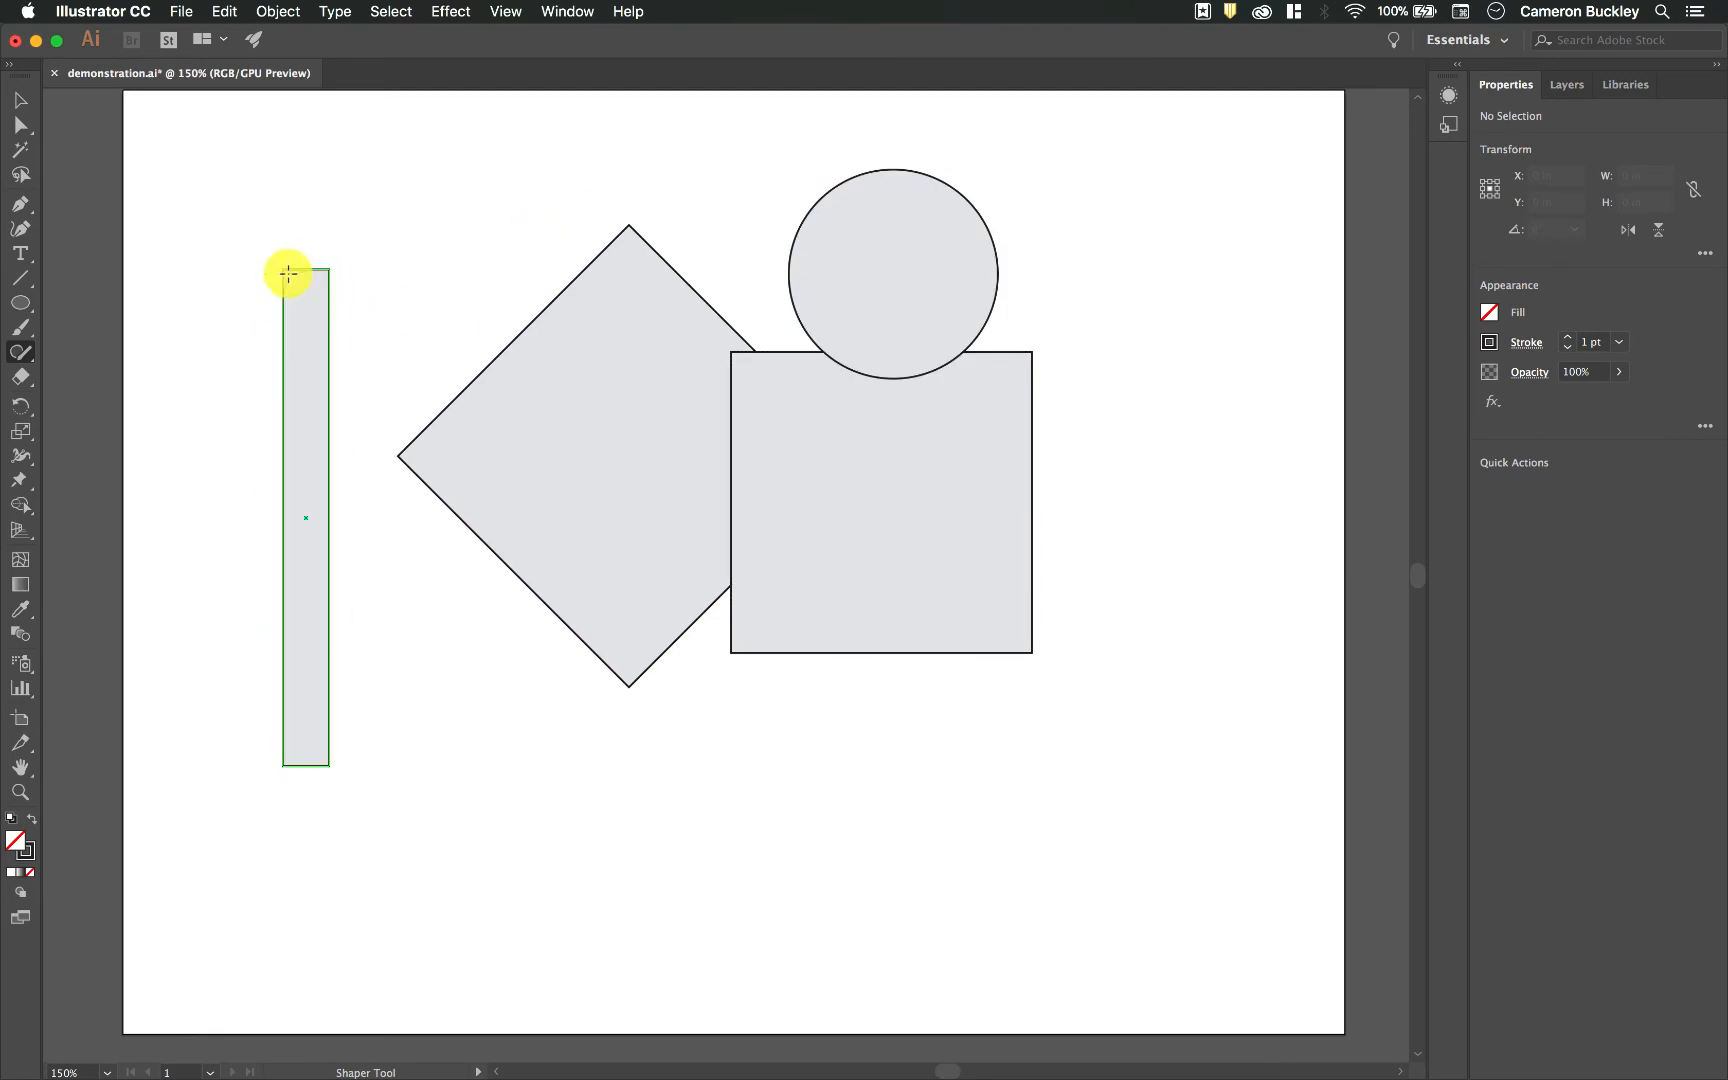
# Step: Draw two pairs of crossing straight lines, one above and one below the diamond's left corner
pyautogui.moveTo(323, 147); pyautogui.dragTo(494, 353)
pyautogui.moveTo(495, 150)
pyautogui.mouseDown()
pyautogui.moveTo(574, 275)
pyautogui.moveTo(565, 194)
pyautogui.moveTo(338, 366)
pyautogui.mouseUp()
pyautogui.moveTo(418, 622); pyautogui.dragTo(612, 831)
pyautogui.moveTo(455, 847); pyautogui.dragTo(635, 495)
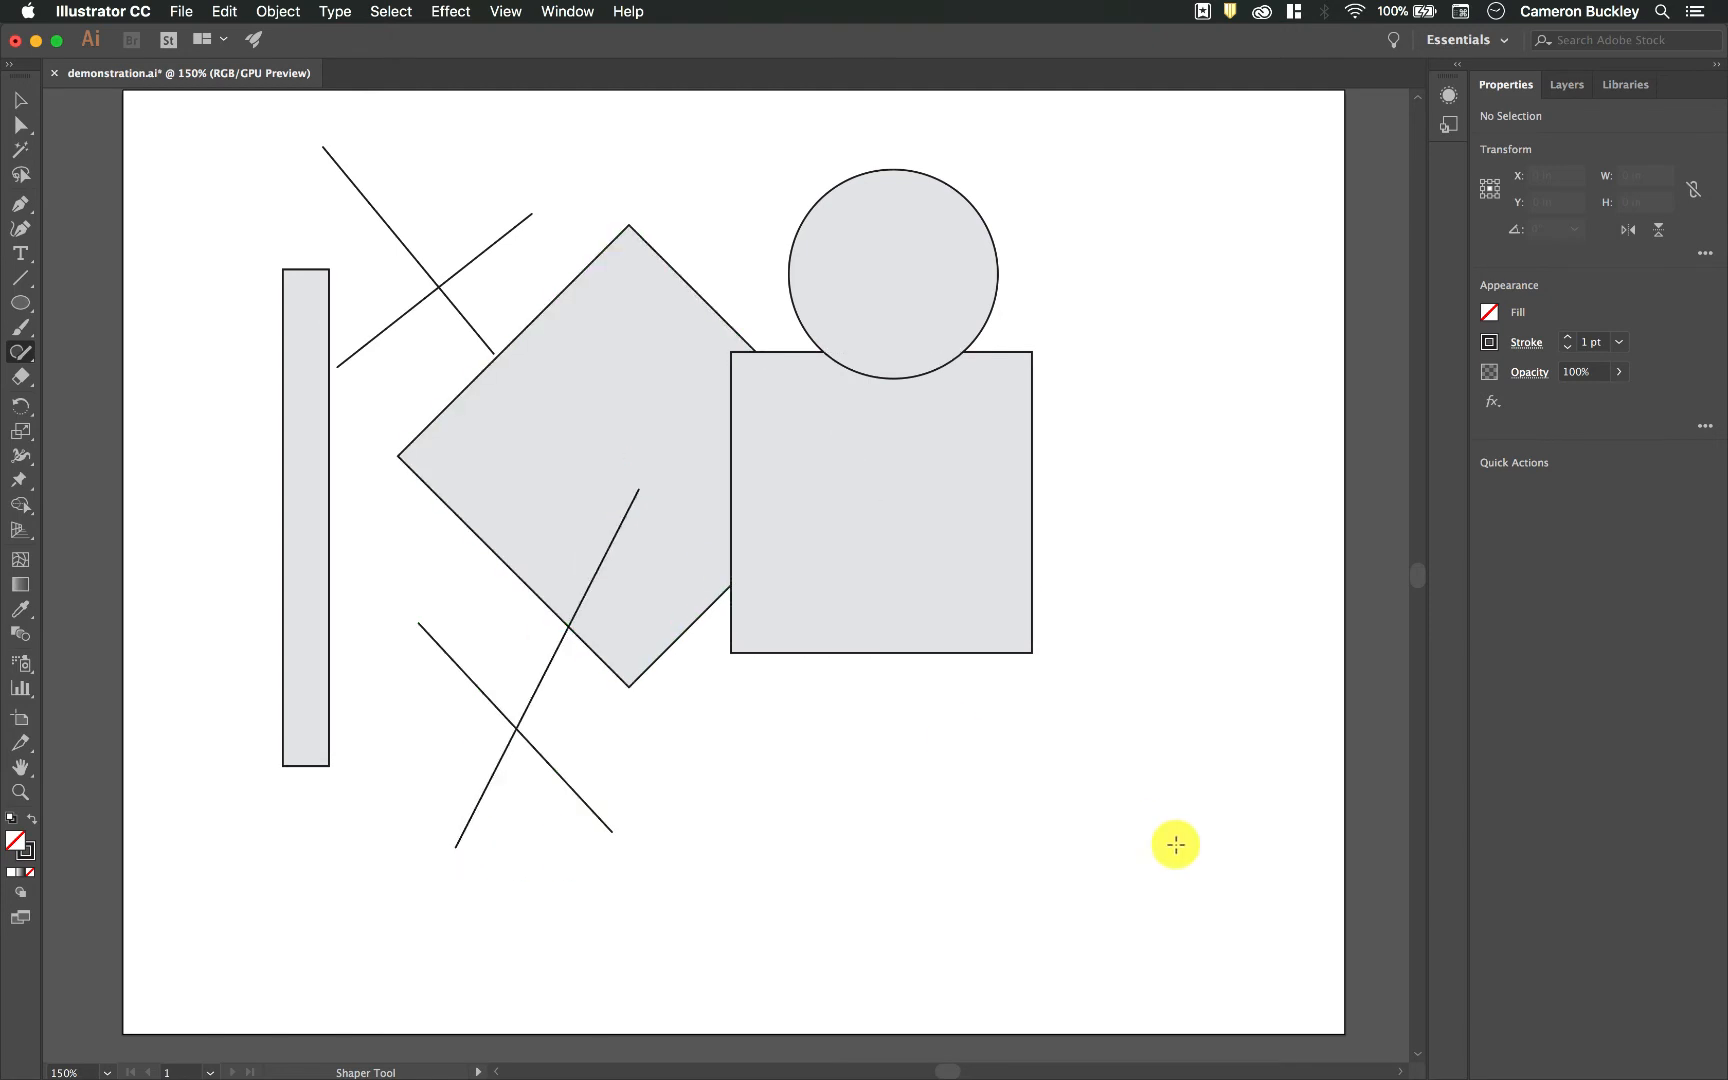
# Step: Draw a small hexagon below the square and a small triangle beside it
pyautogui.moveTo(945, 968)
pyautogui.mouseDown()
pyautogui.moveTo(924, 861)
pyautogui.moveTo(1070, 792)
pyautogui.moveTo(1197, 779)
pyautogui.moveTo(1053, 727)
pyautogui.moveTo(862, 740)
pyautogui.moveTo(899, 957)
pyautogui.mouseUp()
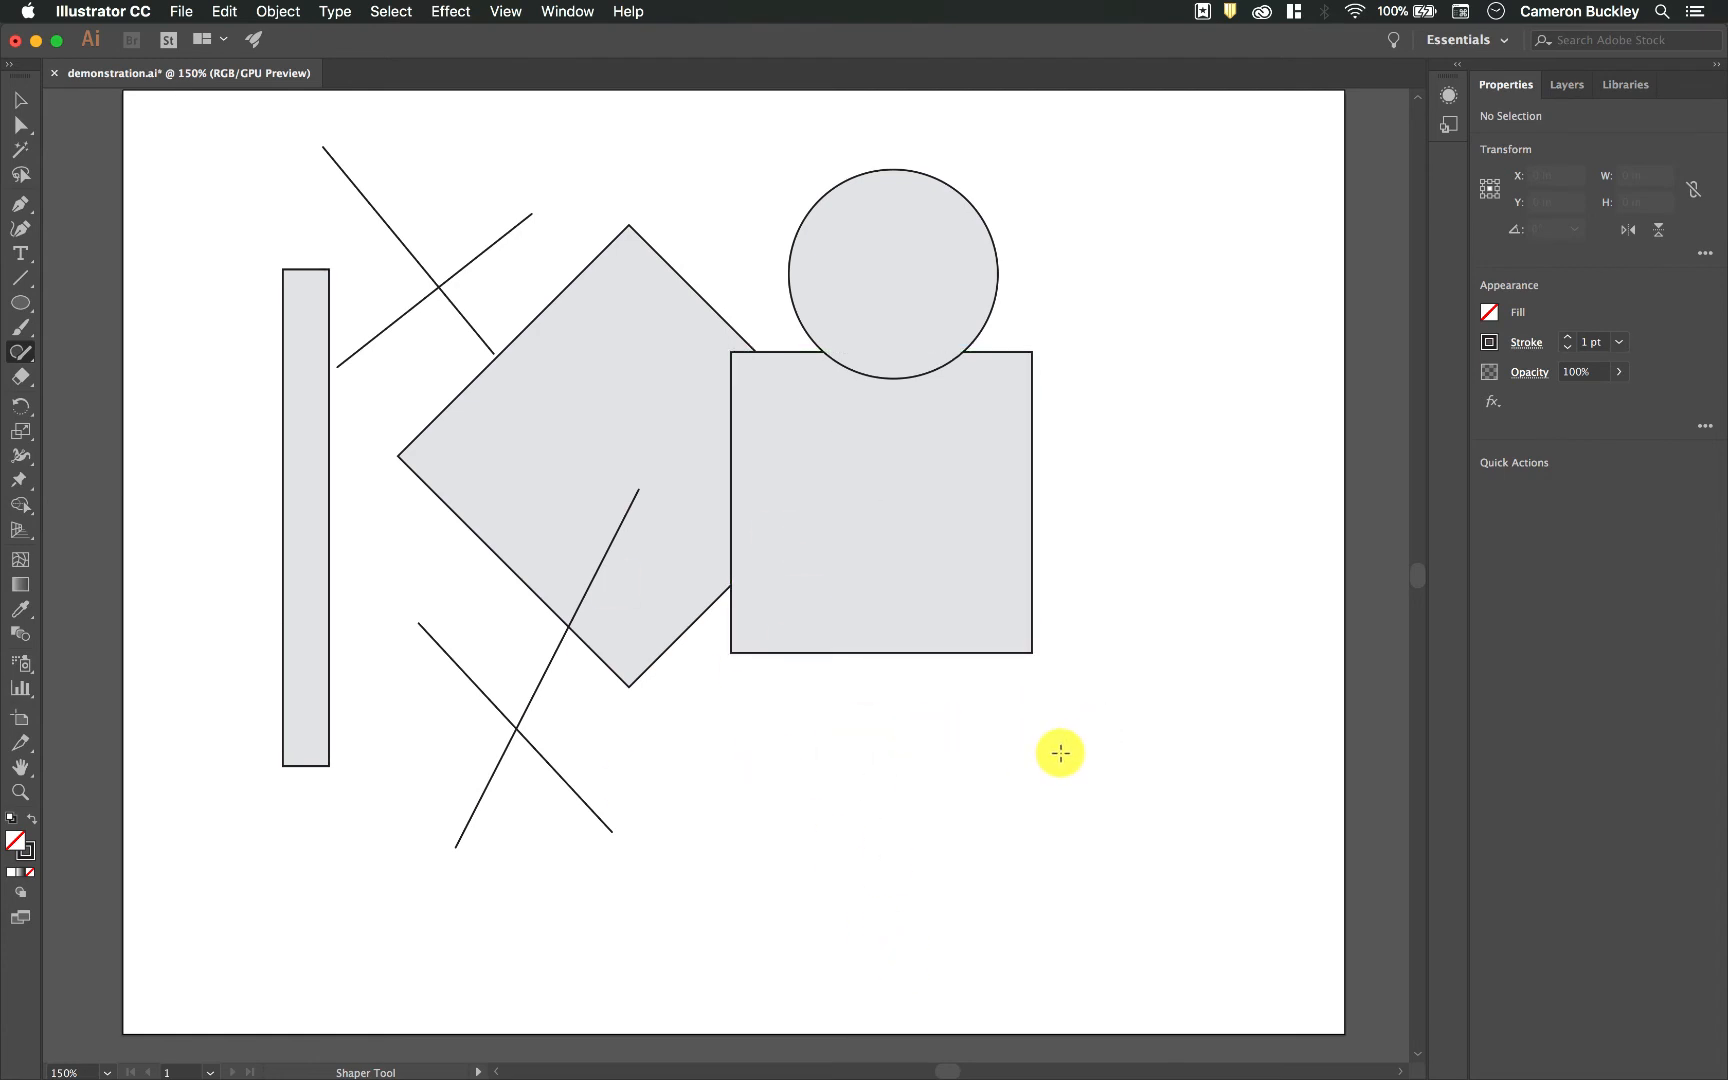
pyautogui.moveTo(1100, 711)
pyautogui.mouseDown()
pyautogui.moveTo(1042, 711)
pyautogui.moveTo(983, 780)
pyautogui.moveTo(1027, 851)
pyautogui.moveTo(1106, 854)
pyautogui.moveTo(1135, 805)
pyautogui.moveTo(1099, 717)
pyautogui.mouseUp()
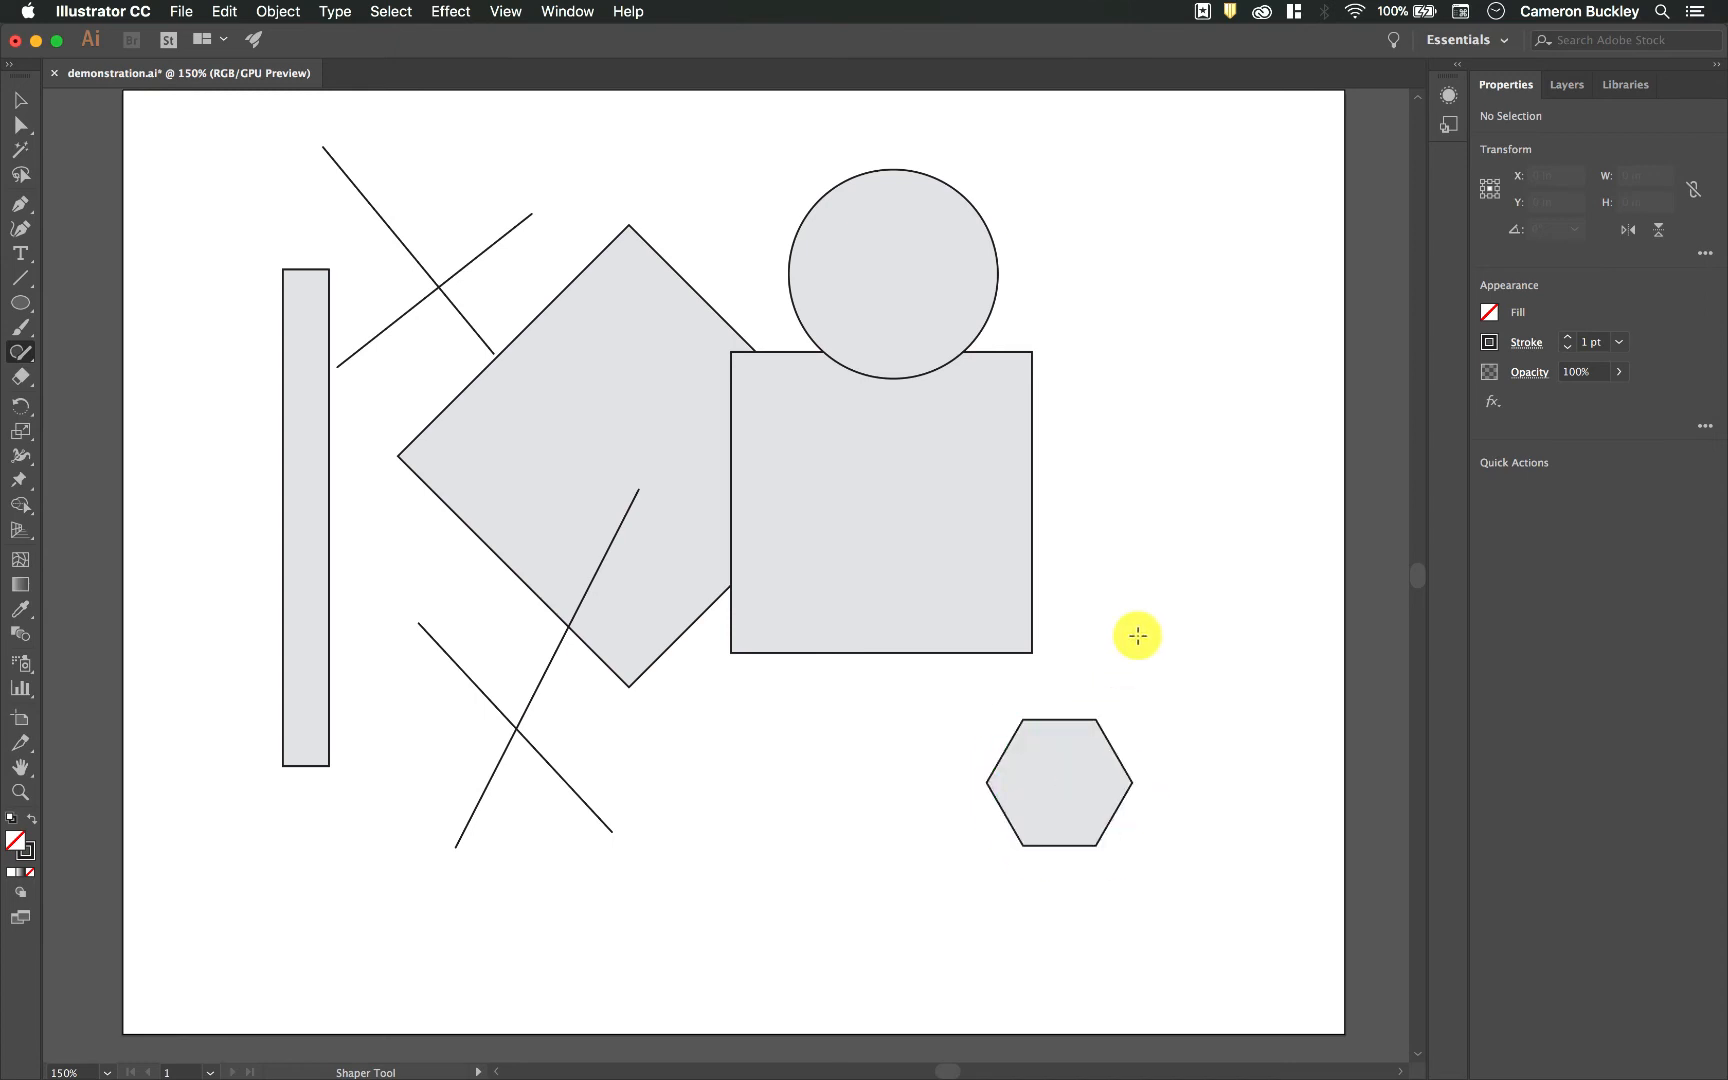
pyautogui.moveTo(1157, 359)
pyautogui.mouseDown()
pyautogui.moveTo(1132, 490)
pyautogui.moveTo(1245, 478)
pyautogui.moveTo(1155, 353)
pyautogui.mouseUp()
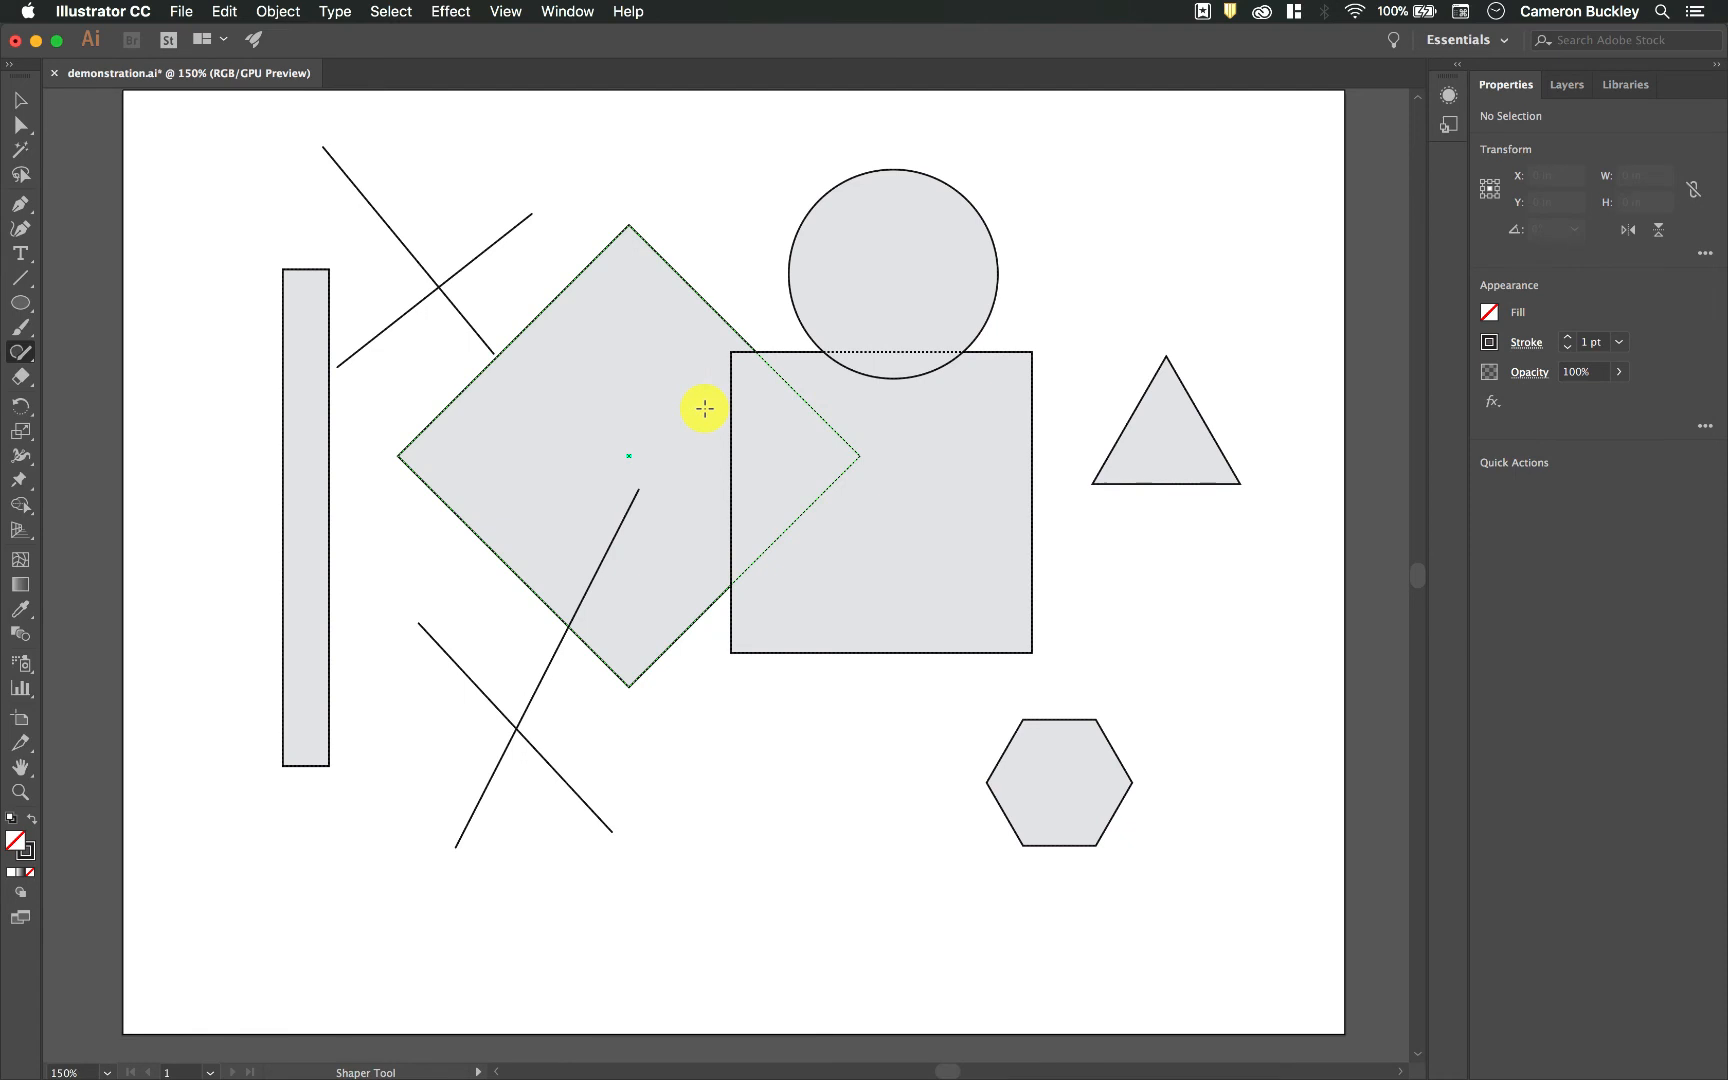
# Step: Merge the diamond, the square and the circle into one shape by scribbling across their overlaps
pyautogui.moveTo(714, 439)
pyautogui.mouseDown()
pyautogui.moveTo(727, 401)
pyautogui.moveTo(746, 457)
pyautogui.moveTo(766, 407)
pyautogui.moveTo(795, 457)
pyautogui.moveTo(811, 420)
pyautogui.moveTo(836, 462)
pyautogui.mouseUp()
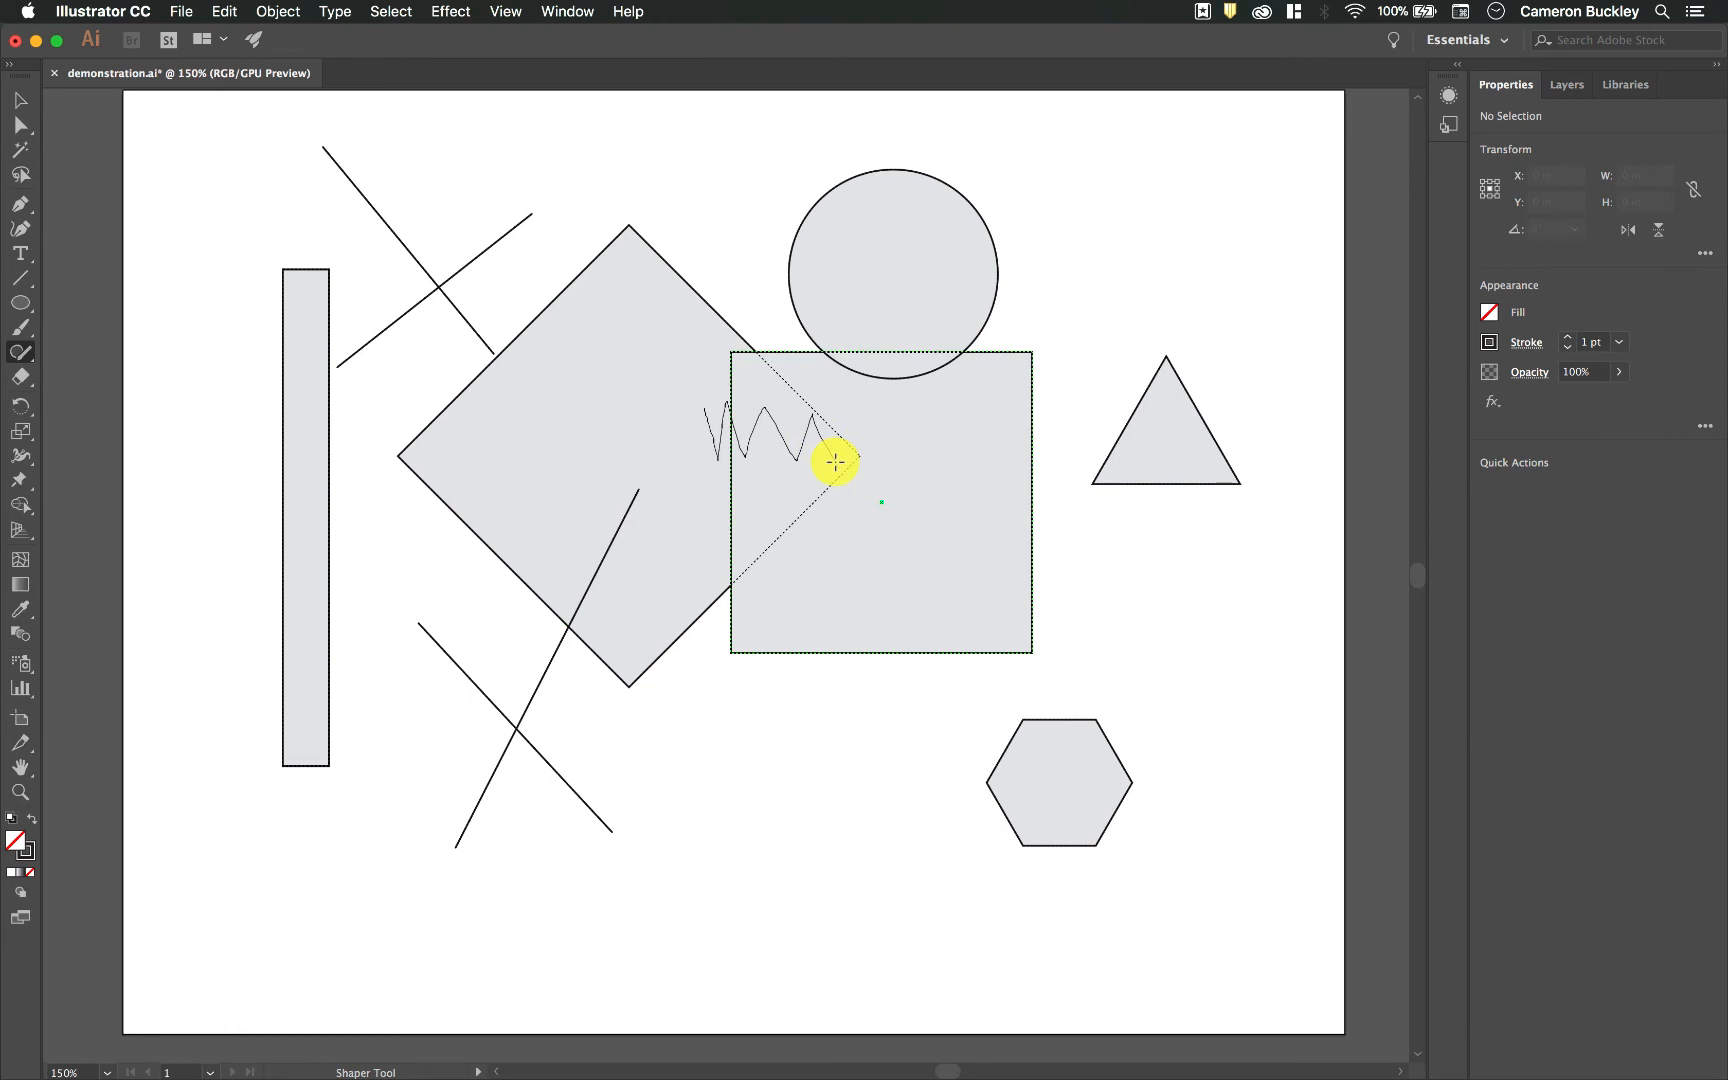
pyautogui.moveTo(836, 462); pyautogui.dragTo(834, 463)
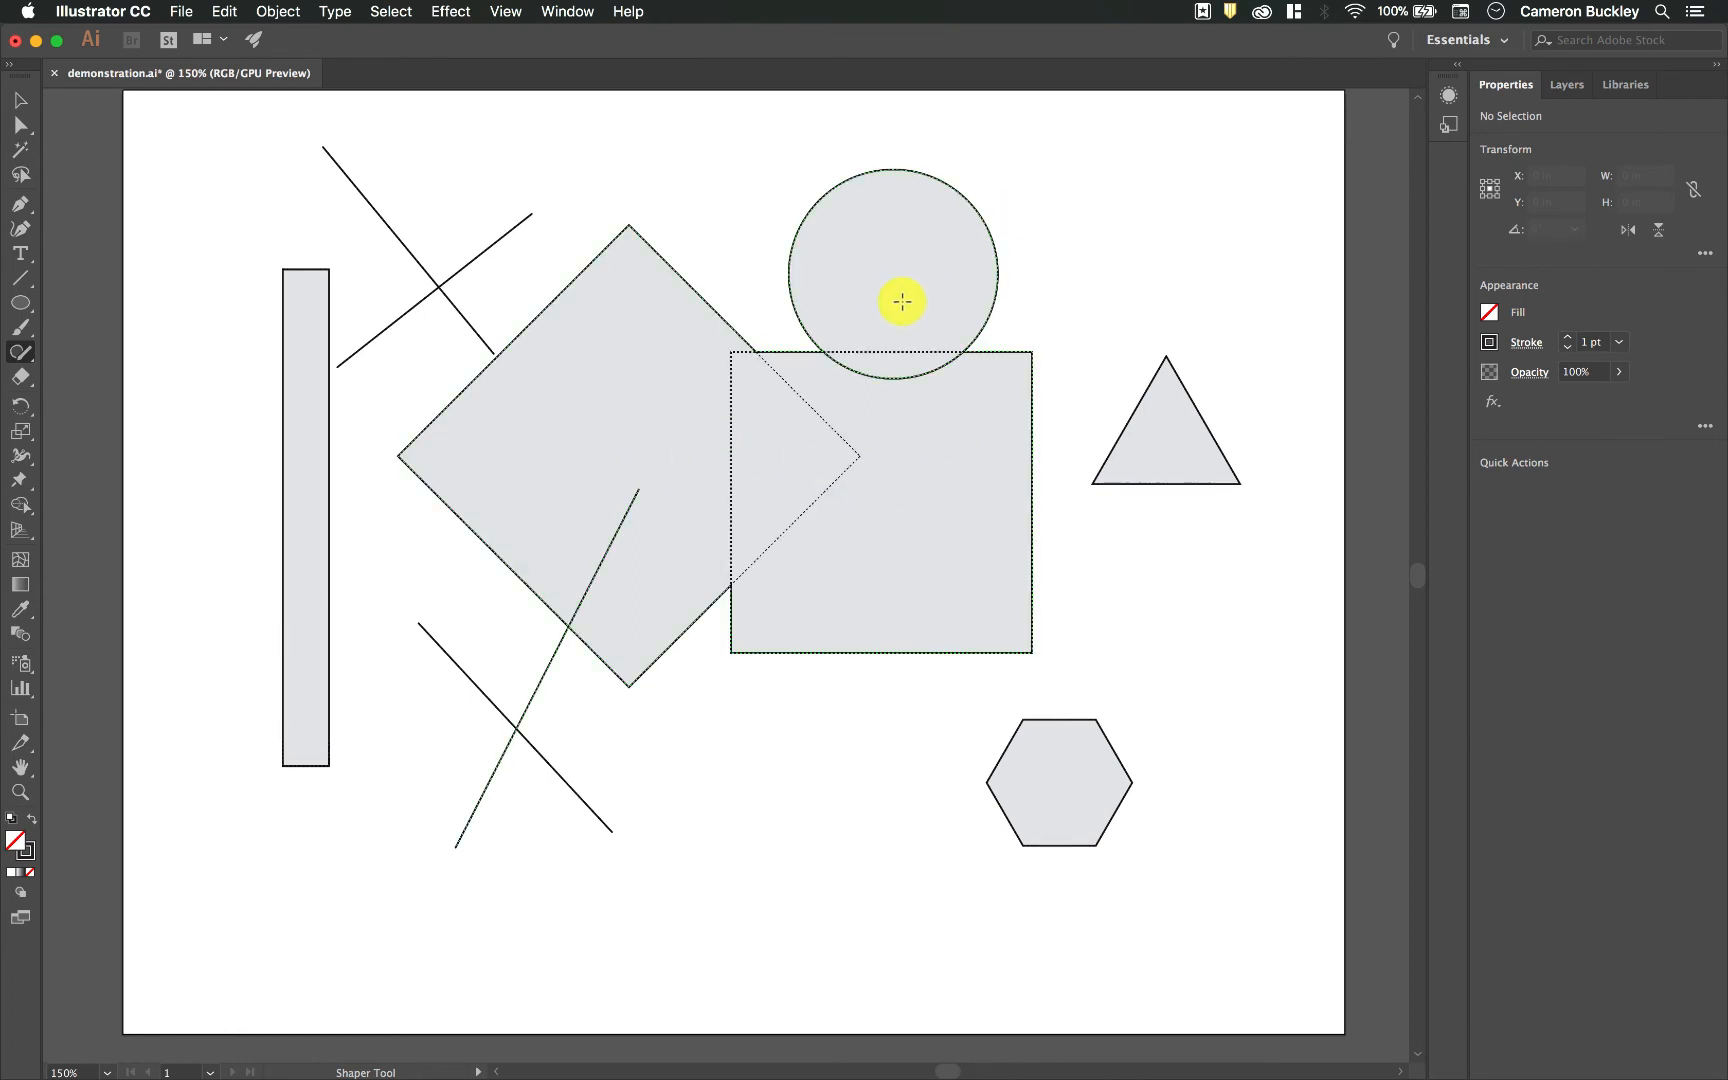
pyautogui.moveTo(902, 307)
pyautogui.mouseDown()
pyautogui.moveTo(882, 414)
pyautogui.moveTo(922, 432)
pyautogui.mouseUp()
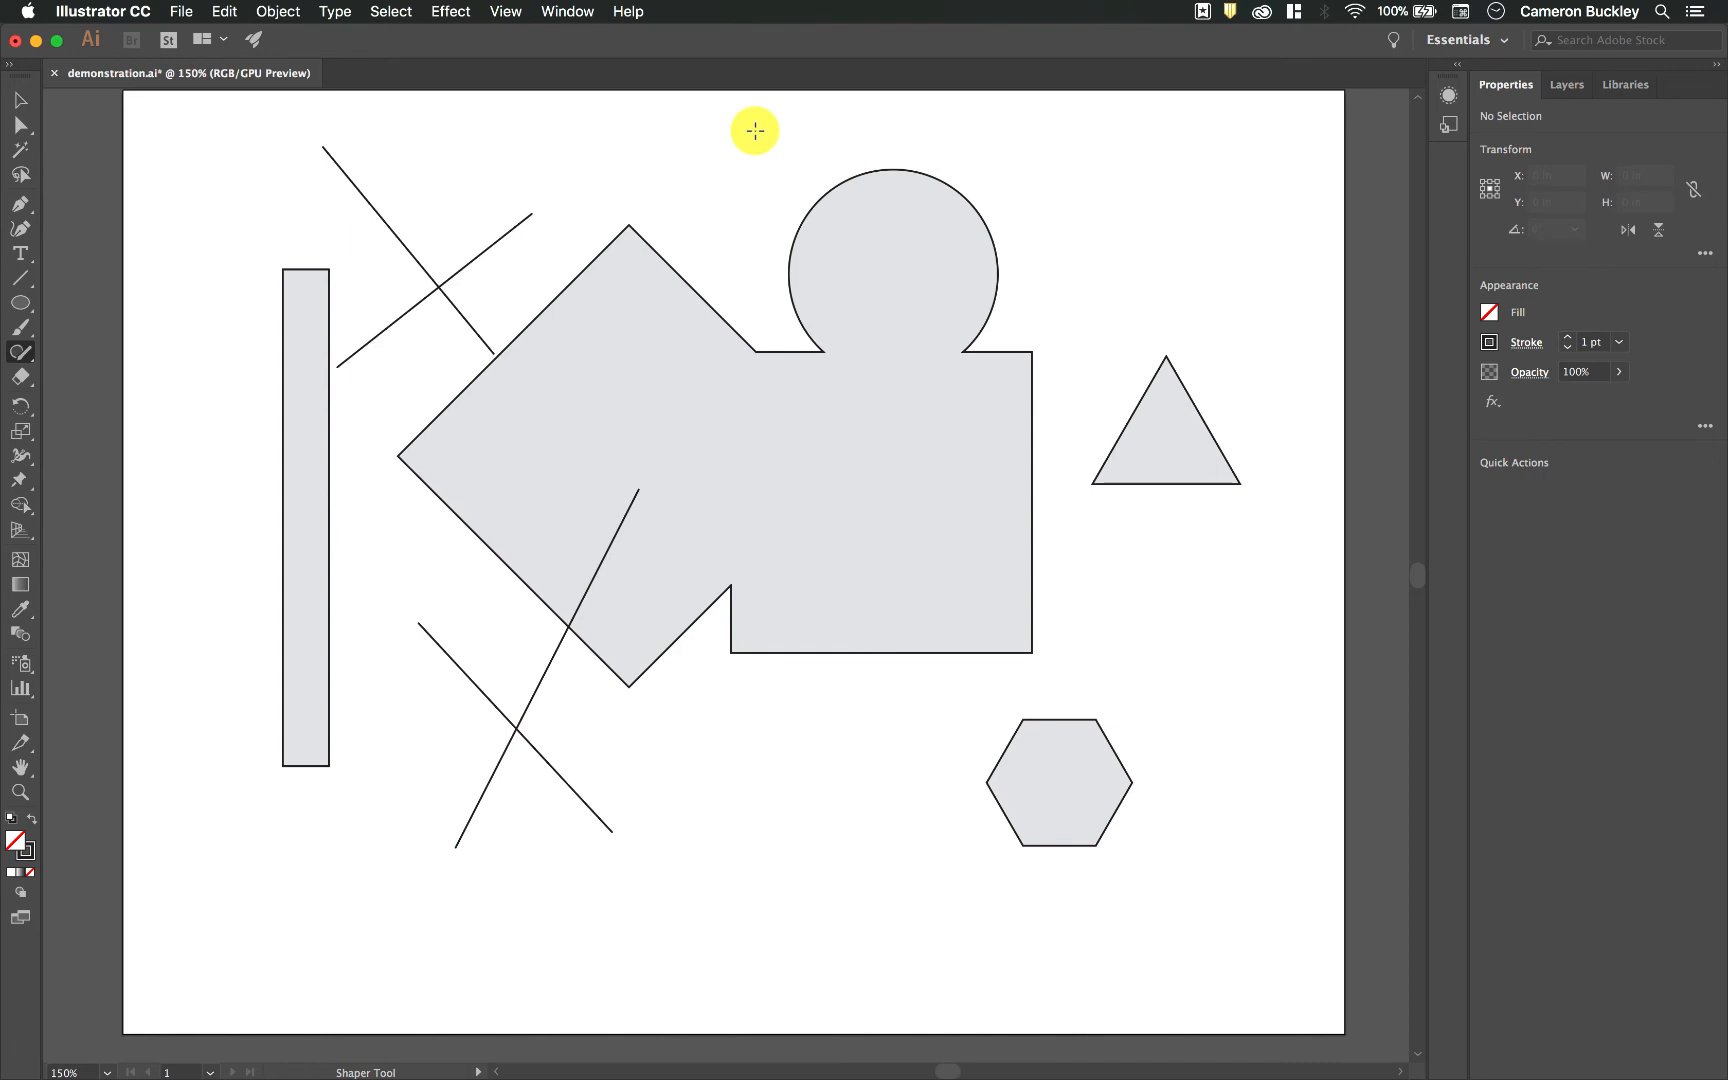
# Step: Undo the circle merge and subtract the whole circle from the merged shape by scribbling from outside it into the overlap
pyautogui.press('super+z')
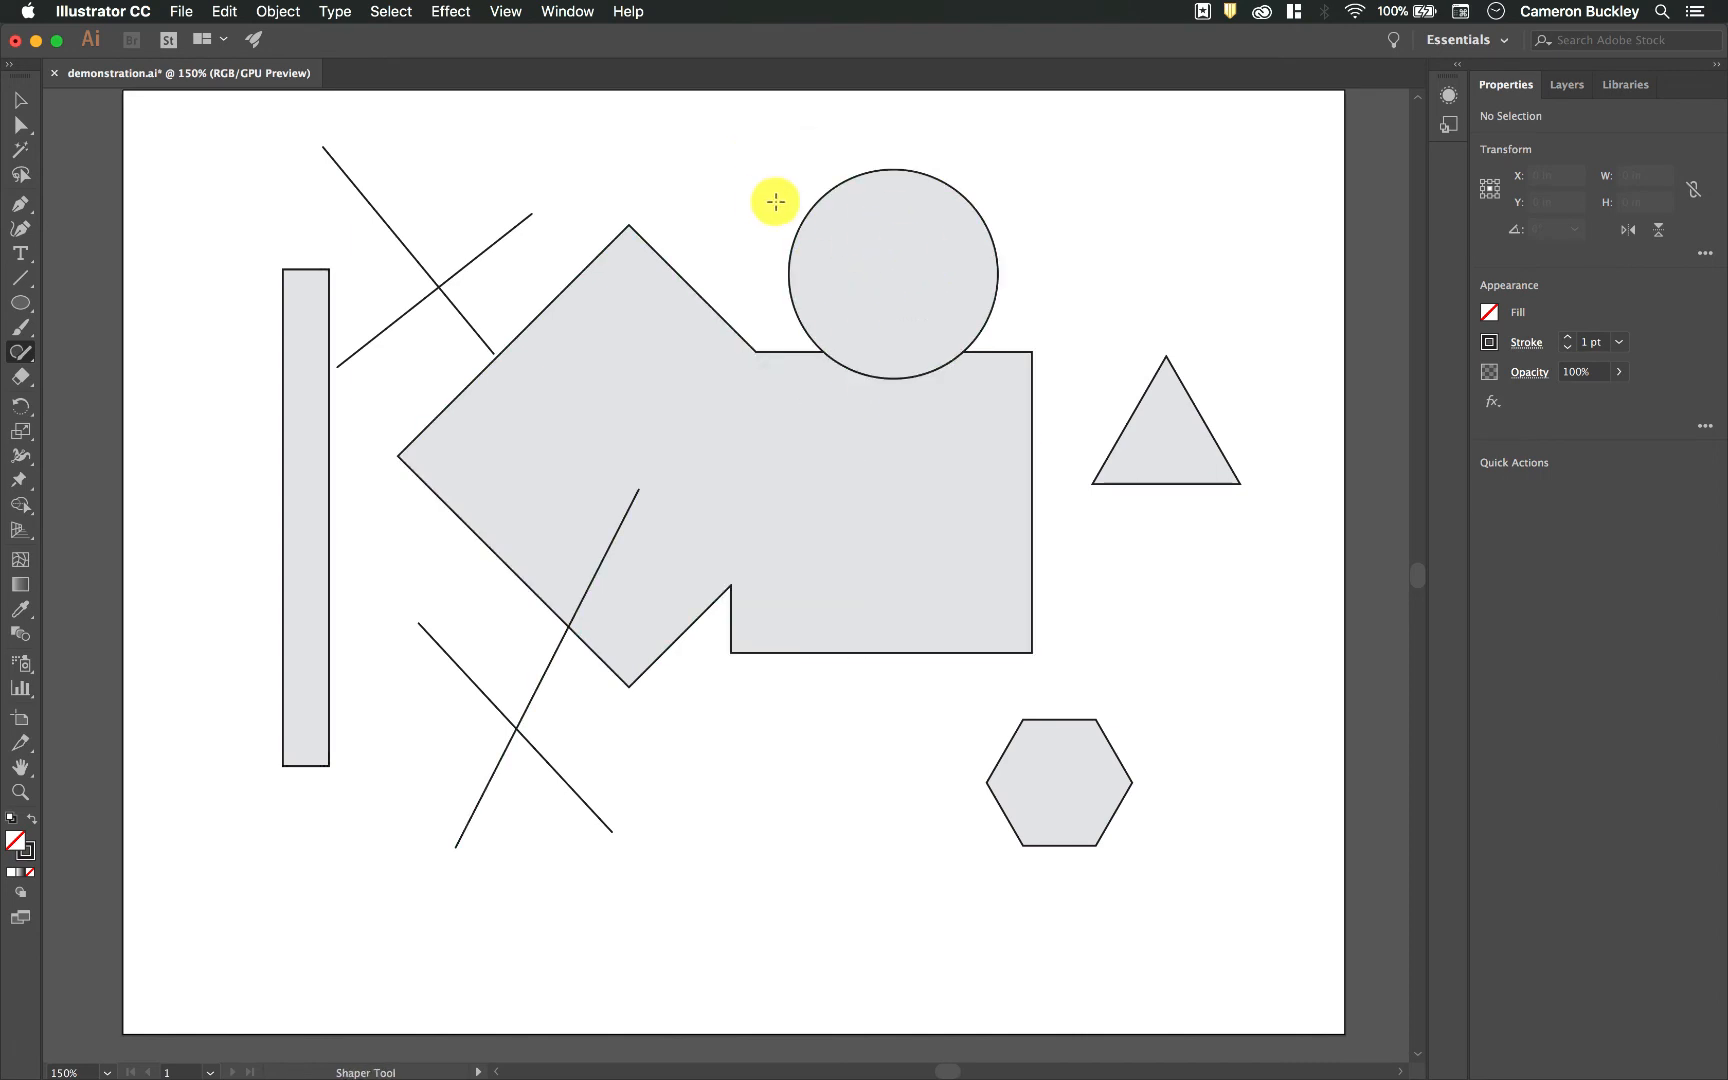
pyautogui.moveTo(779, 200)
pyautogui.mouseDown()
pyautogui.moveTo(810, 267)
pyautogui.moveTo(873, 299)
pyautogui.mouseUp()
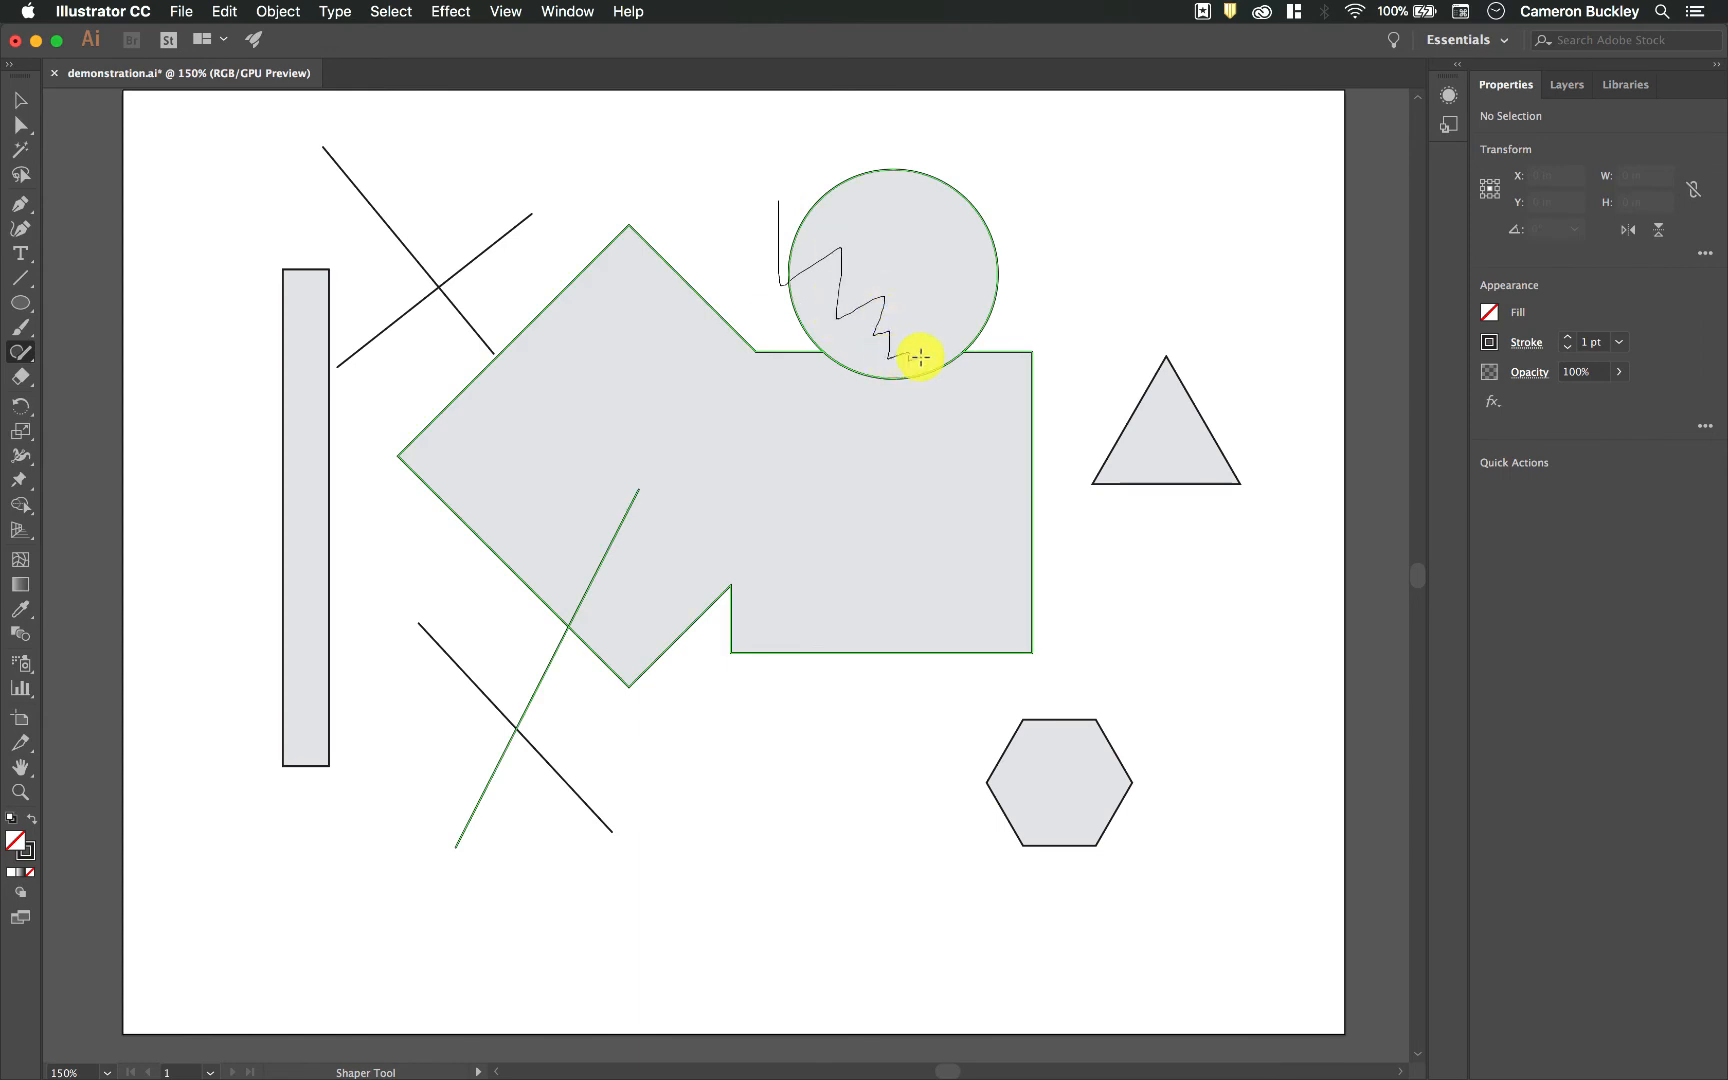
pyautogui.moveTo(919, 357); pyautogui.dragTo(921, 356)
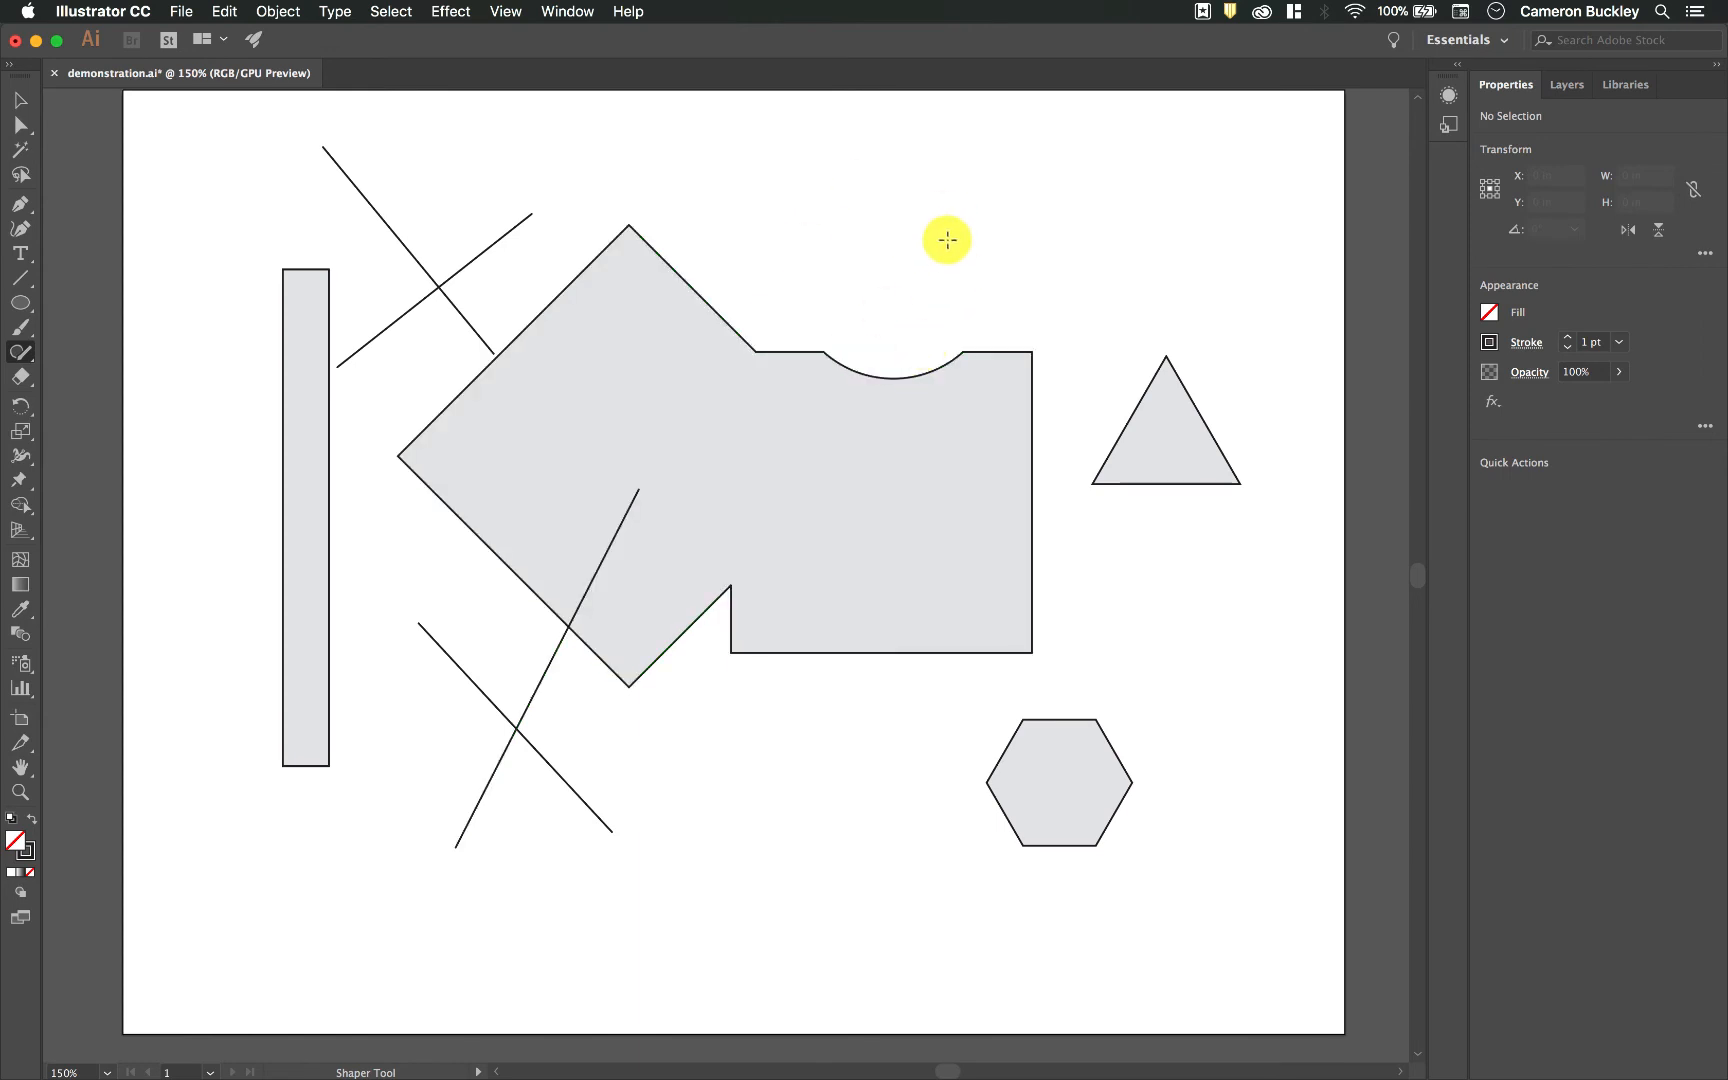
pyautogui.press('super+z')
pyautogui.moveTo(758, 185)
pyautogui.mouseDown()
pyautogui.moveTo(757, 244)
pyautogui.moveTo(812, 203)
pyautogui.moveTo(838, 244)
pyautogui.mouseUp()
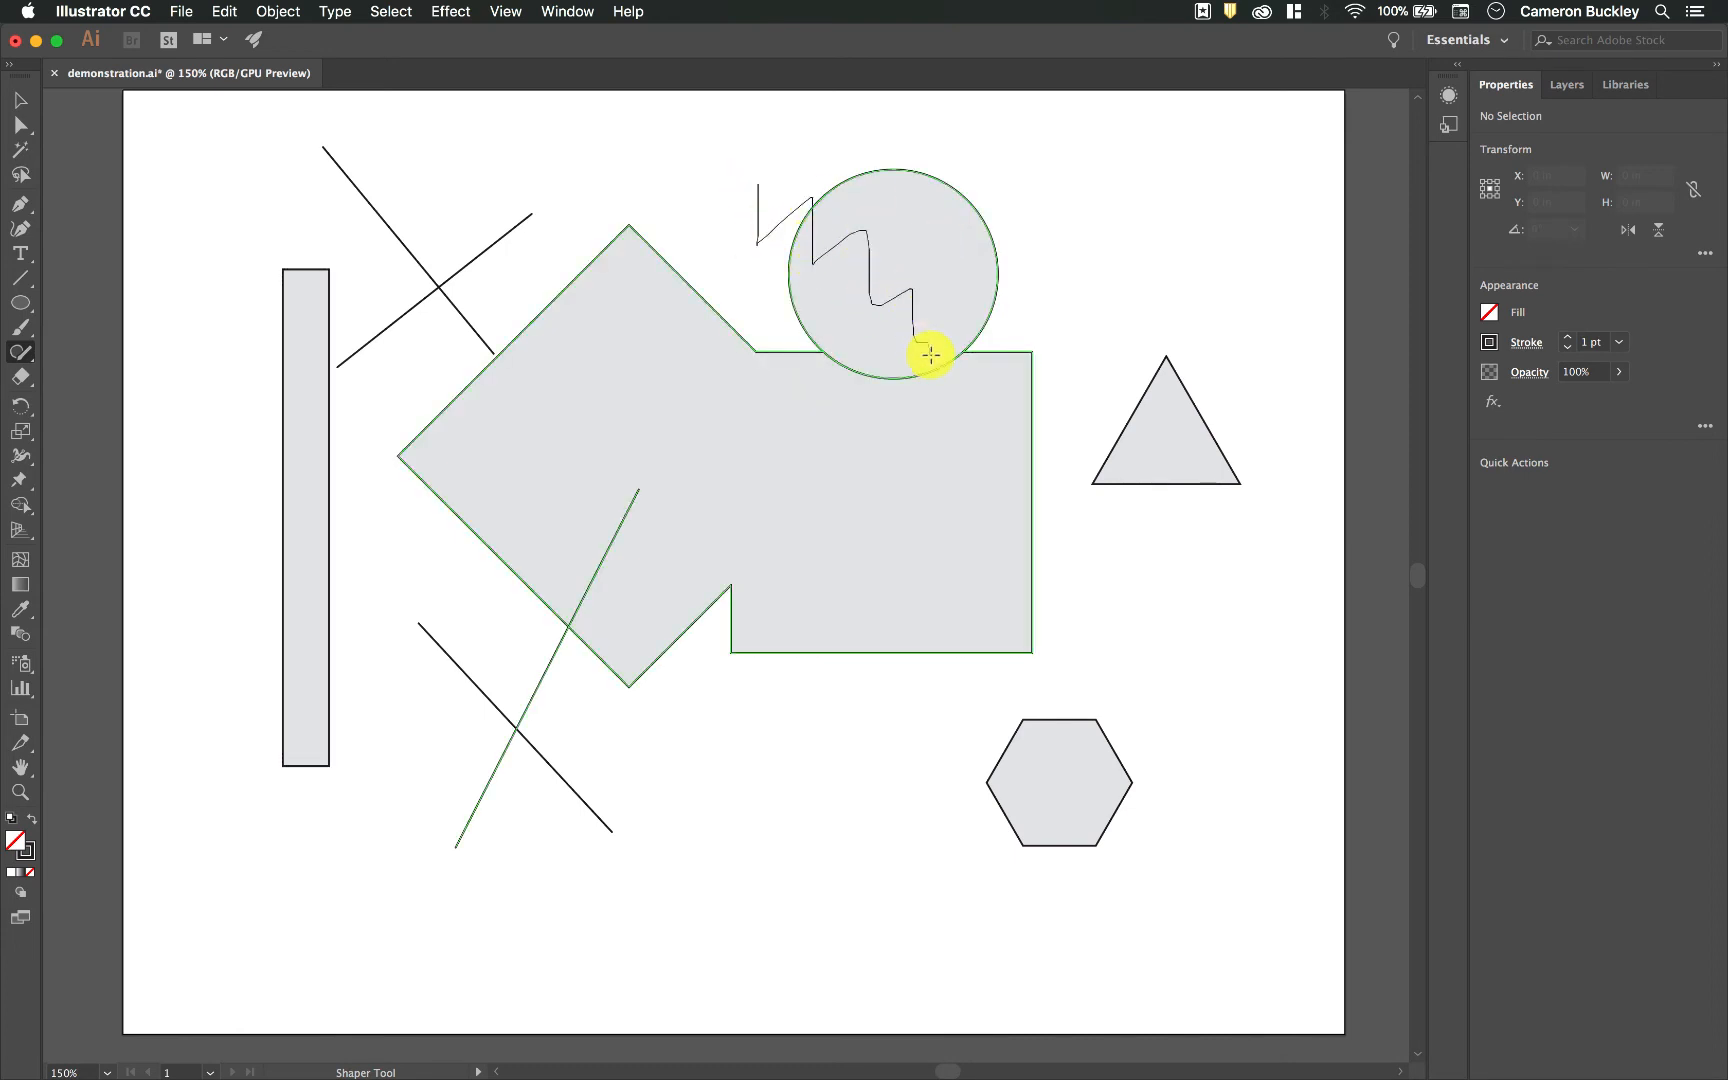
pyautogui.moveTo(930, 355); pyautogui.dragTo(929, 355)
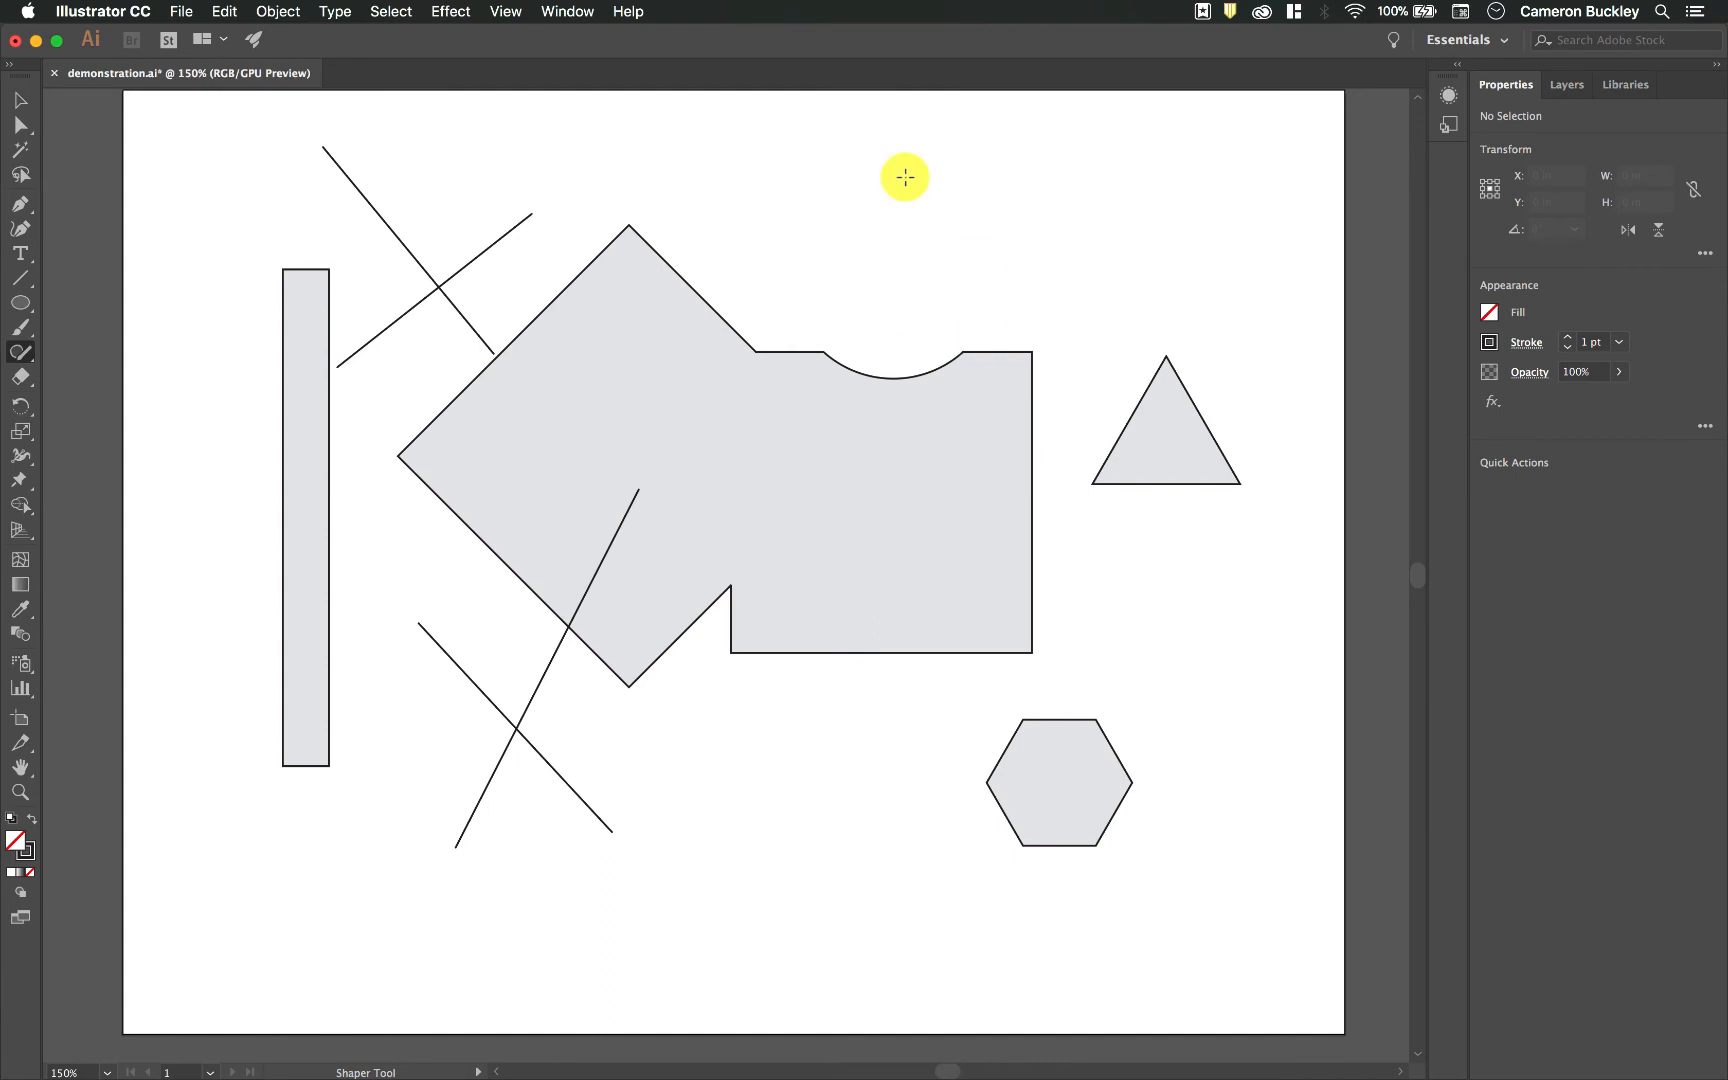
# Step: Try to knock out the circle's area outside the square by scribbling entirely inside it, and undo the change
pyautogui.click(893, 226)
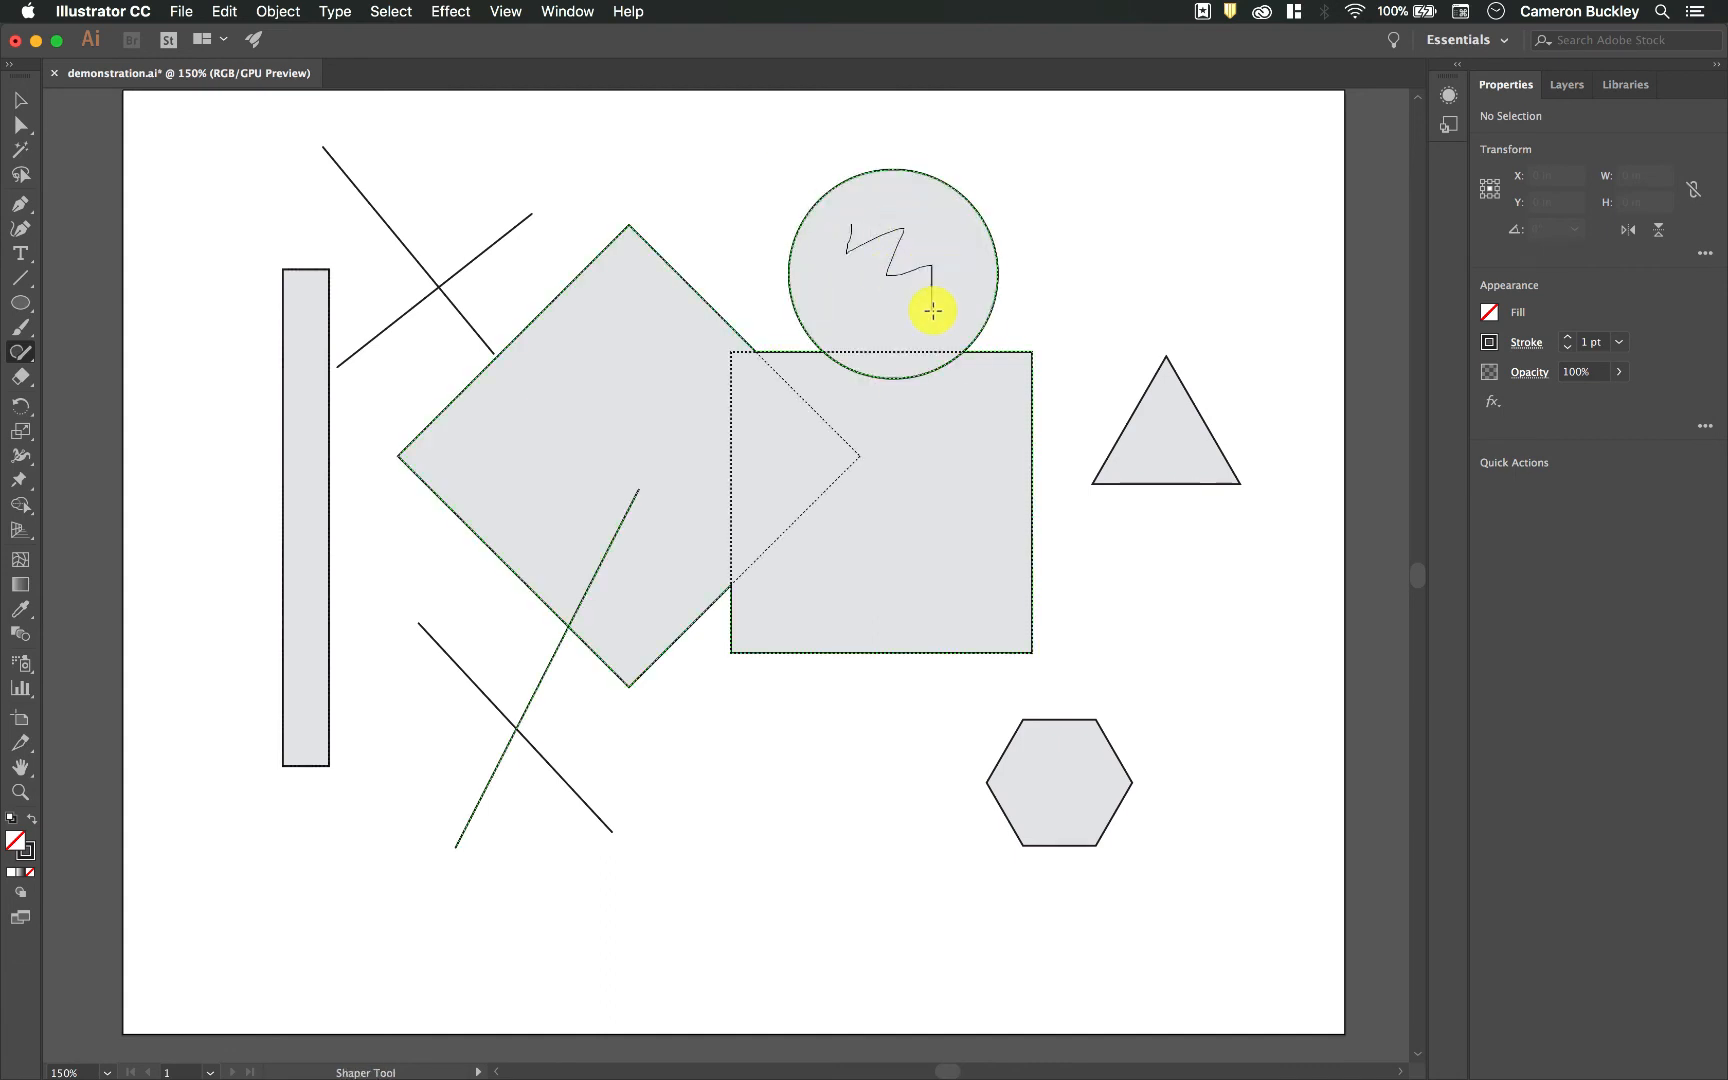
pyautogui.moveTo(932, 310); pyautogui.dragTo(933, 305)
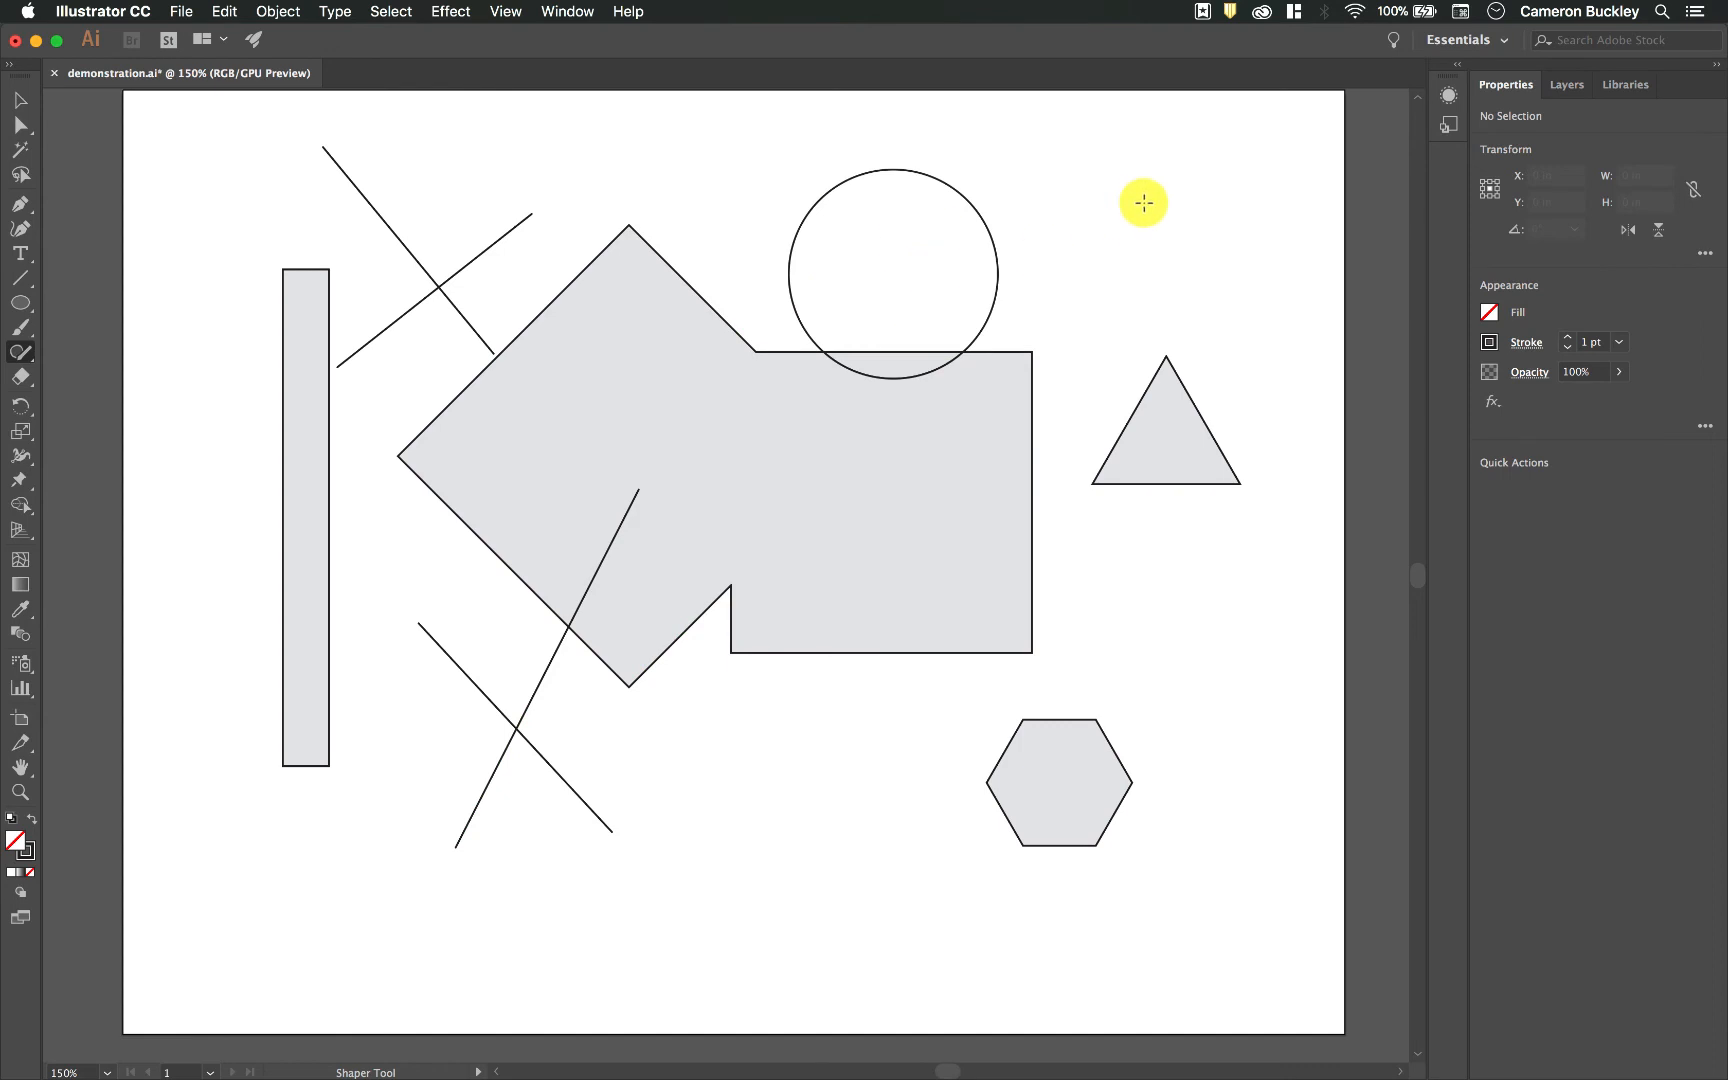
pyautogui.press('super+z')
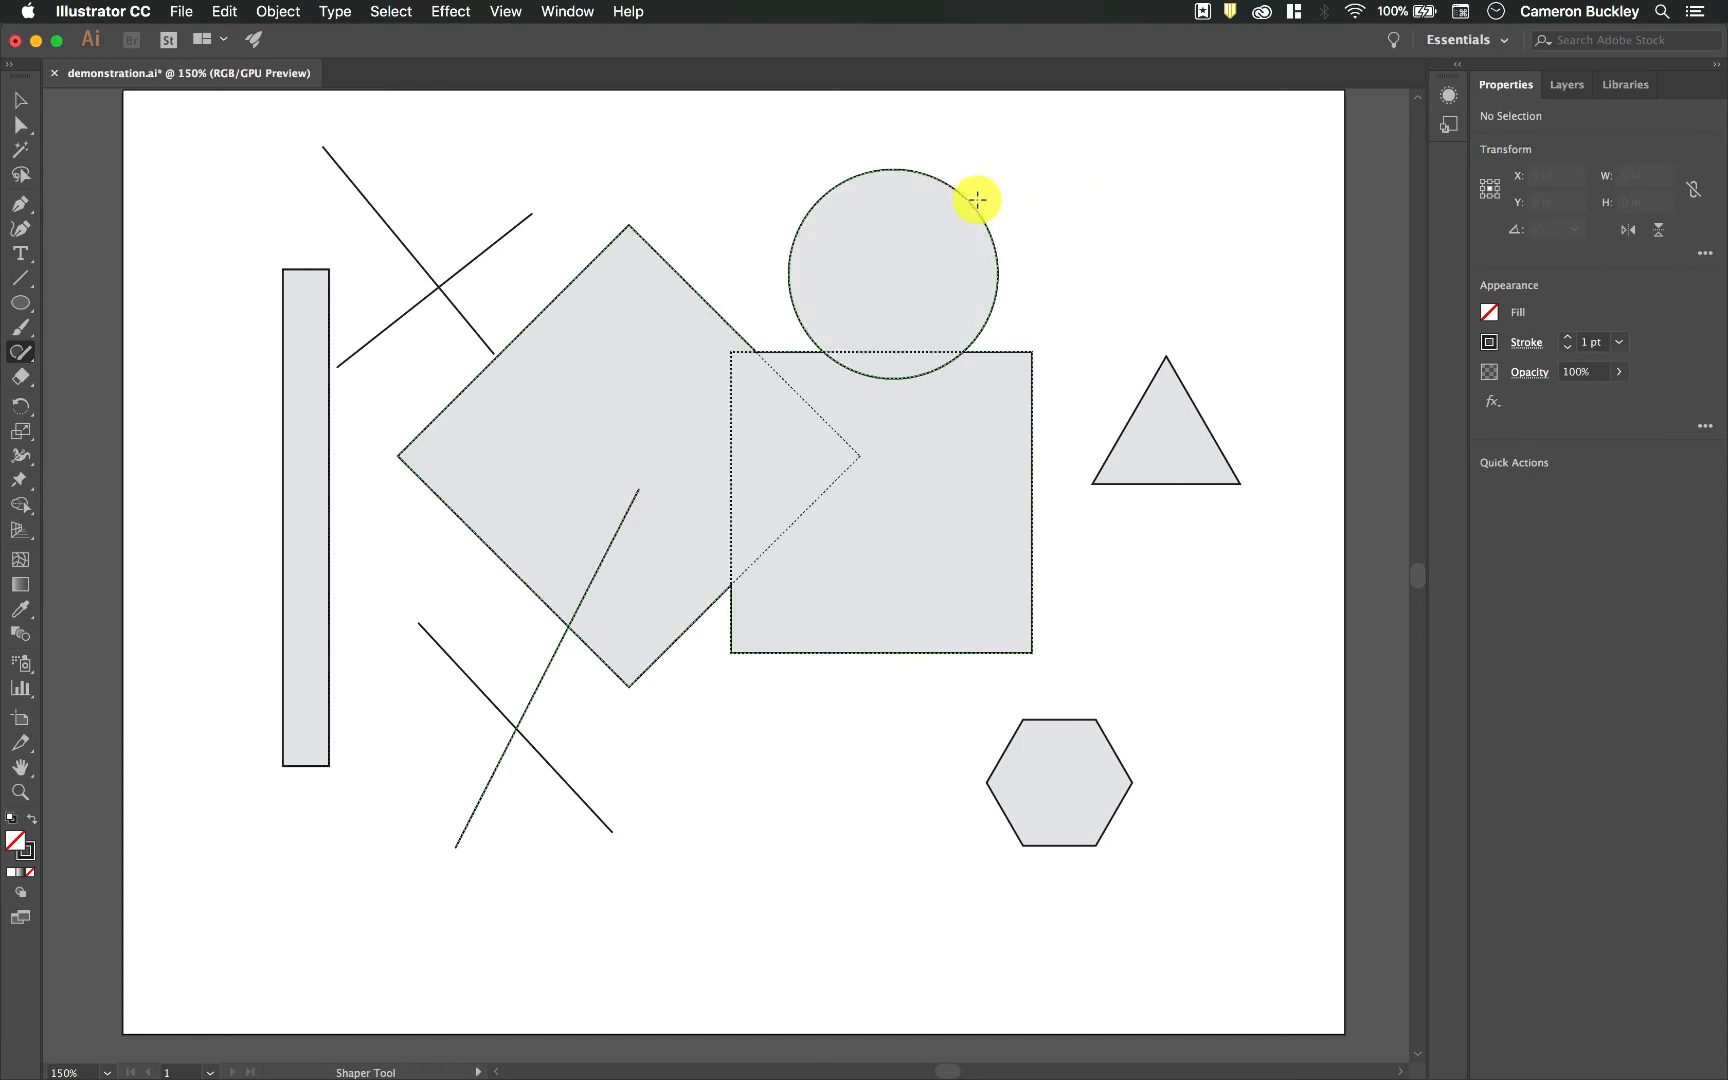
# Step: Try to remove the circle's part outside the square by scribbling across its outer edge, and undo the change
pyautogui.moveTo(1014, 193); pyautogui.dragTo(914, 231)
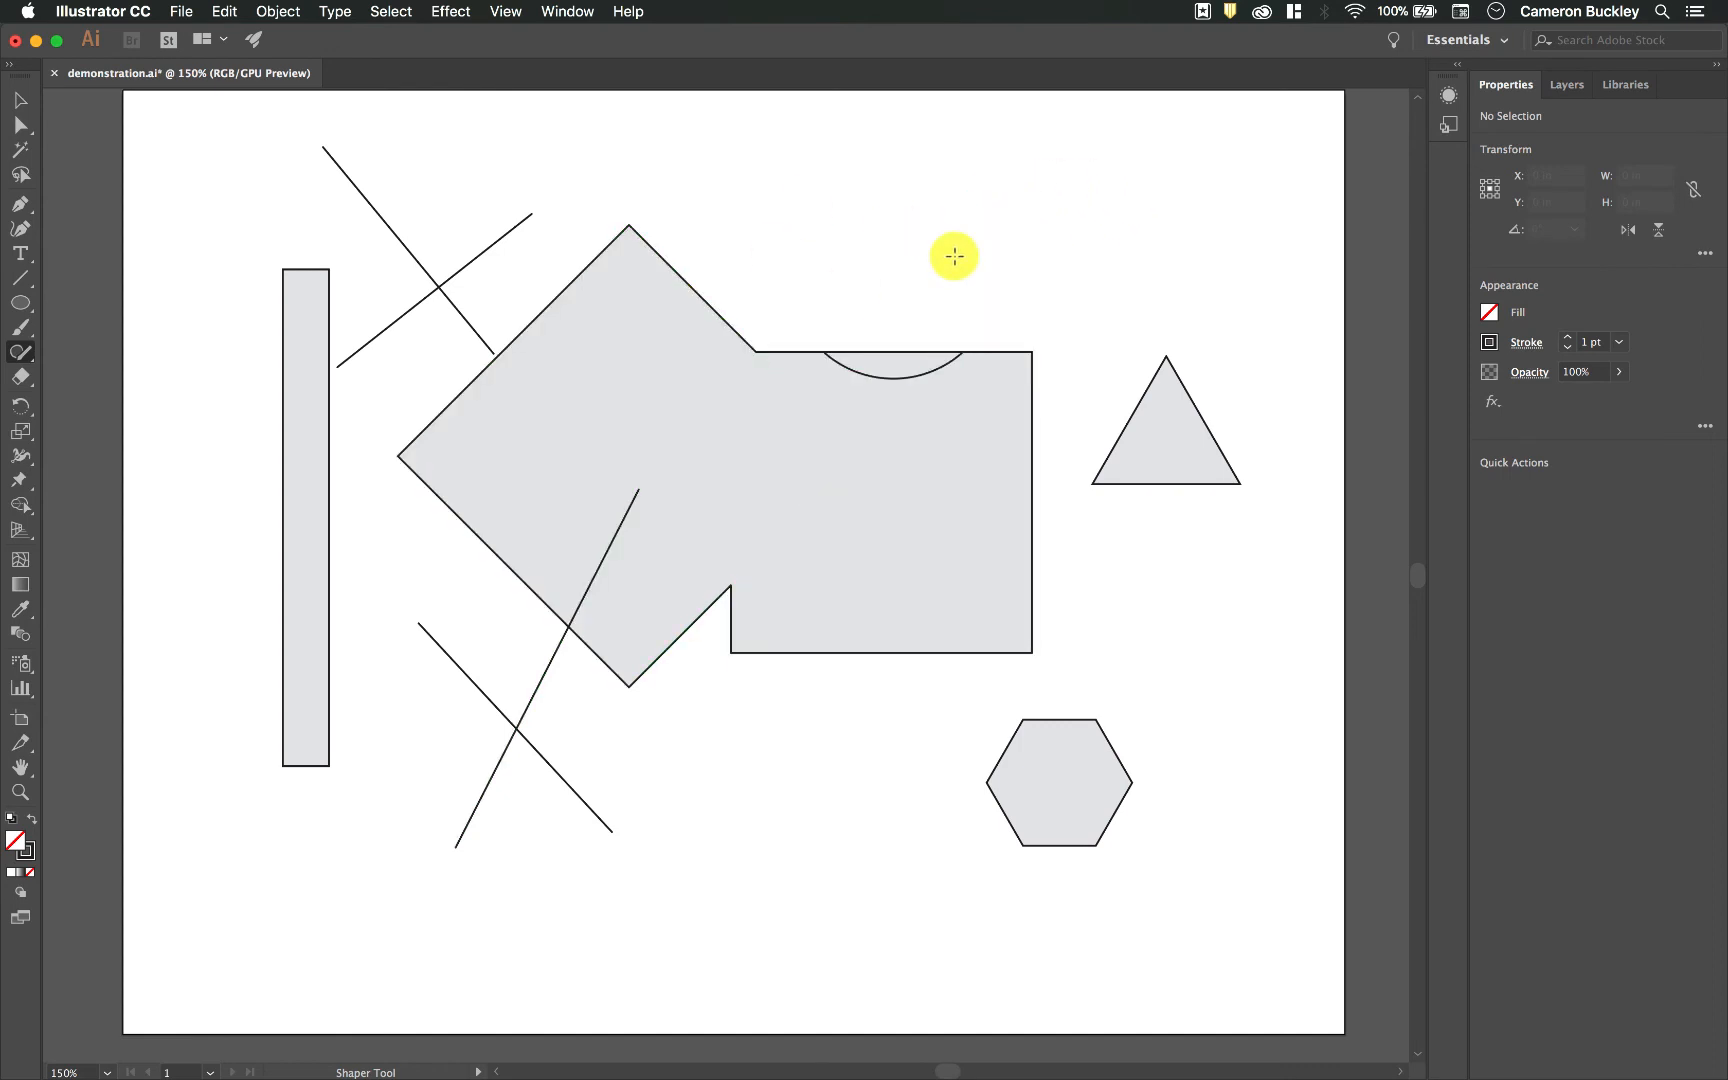
pyautogui.click(884, 367)
pyautogui.click(987, 243)
pyautogui.press('super+z')
# Step: Try to subtract the whole circle from the square and to merge the two, undoing each change
pyautogui.moveTo(884, 152)
pyautogui.mouseDown()
pyautogui.moveTo(912, 156)
pyautogui.moveTo(866, 274)
pyautogui.mouseUp()
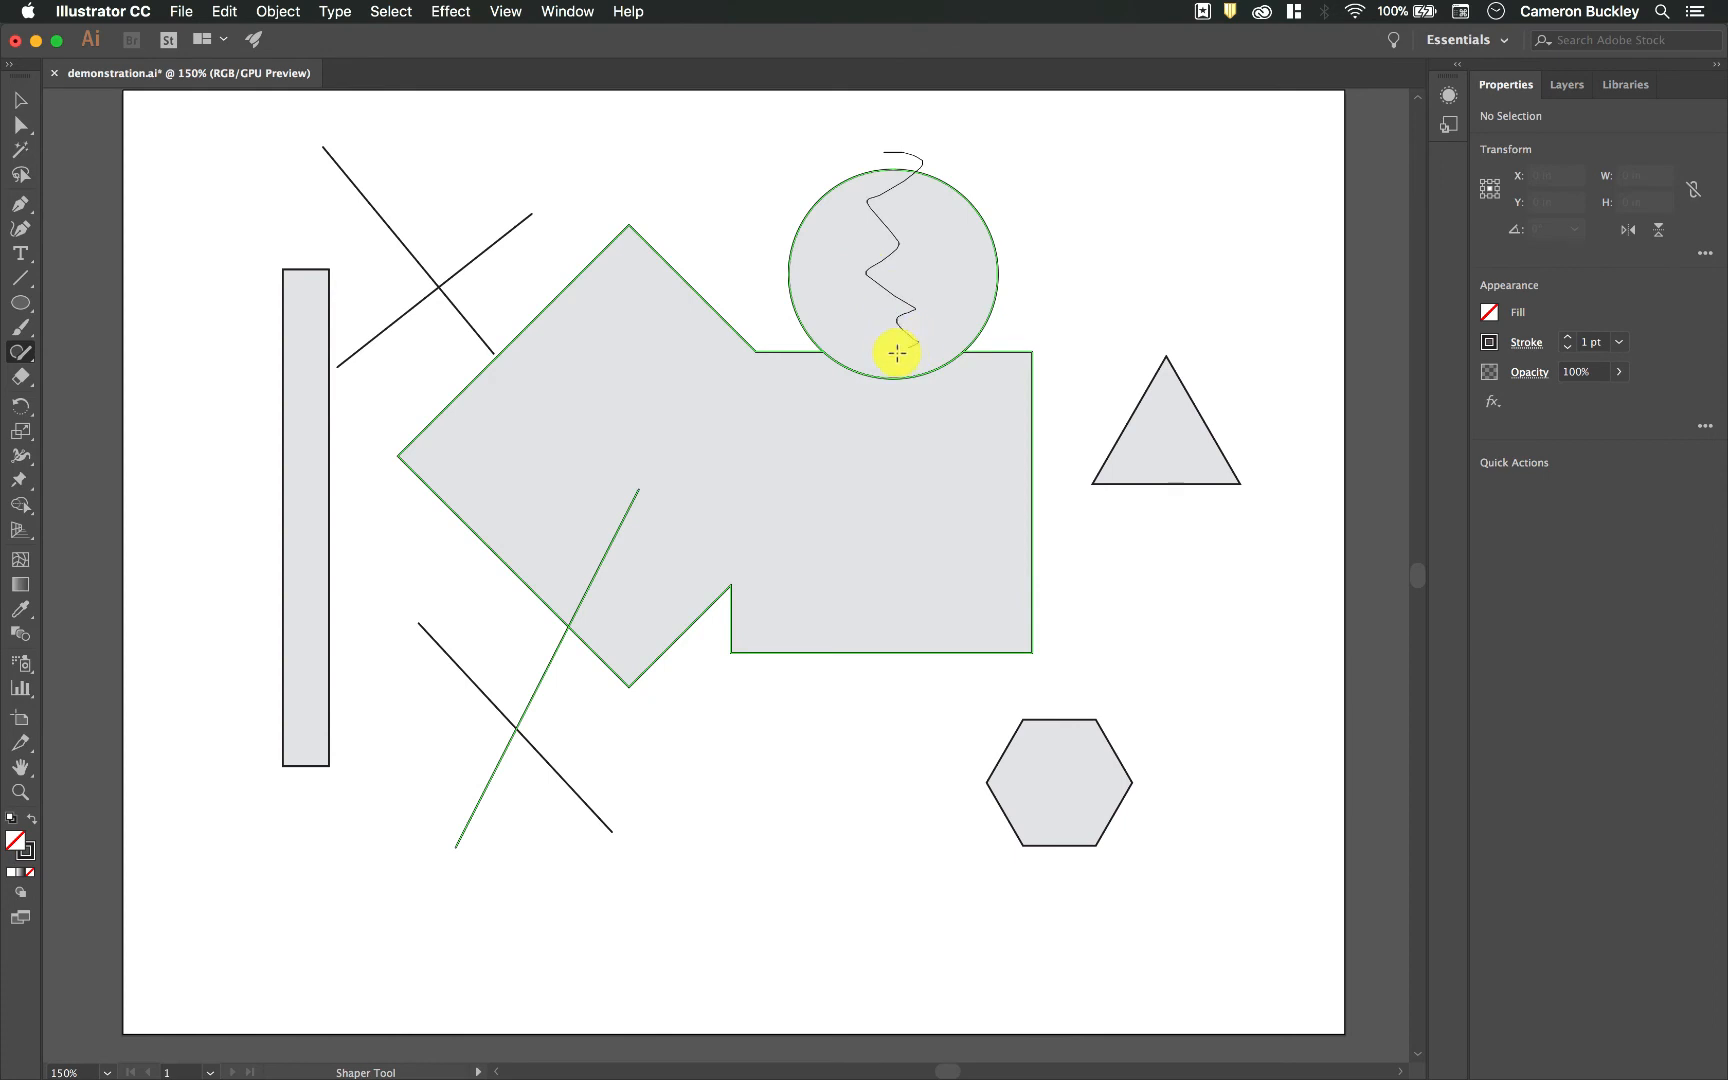
pyautogui.moveTo(900, 367); pyautogui.dragTo(900, 367)
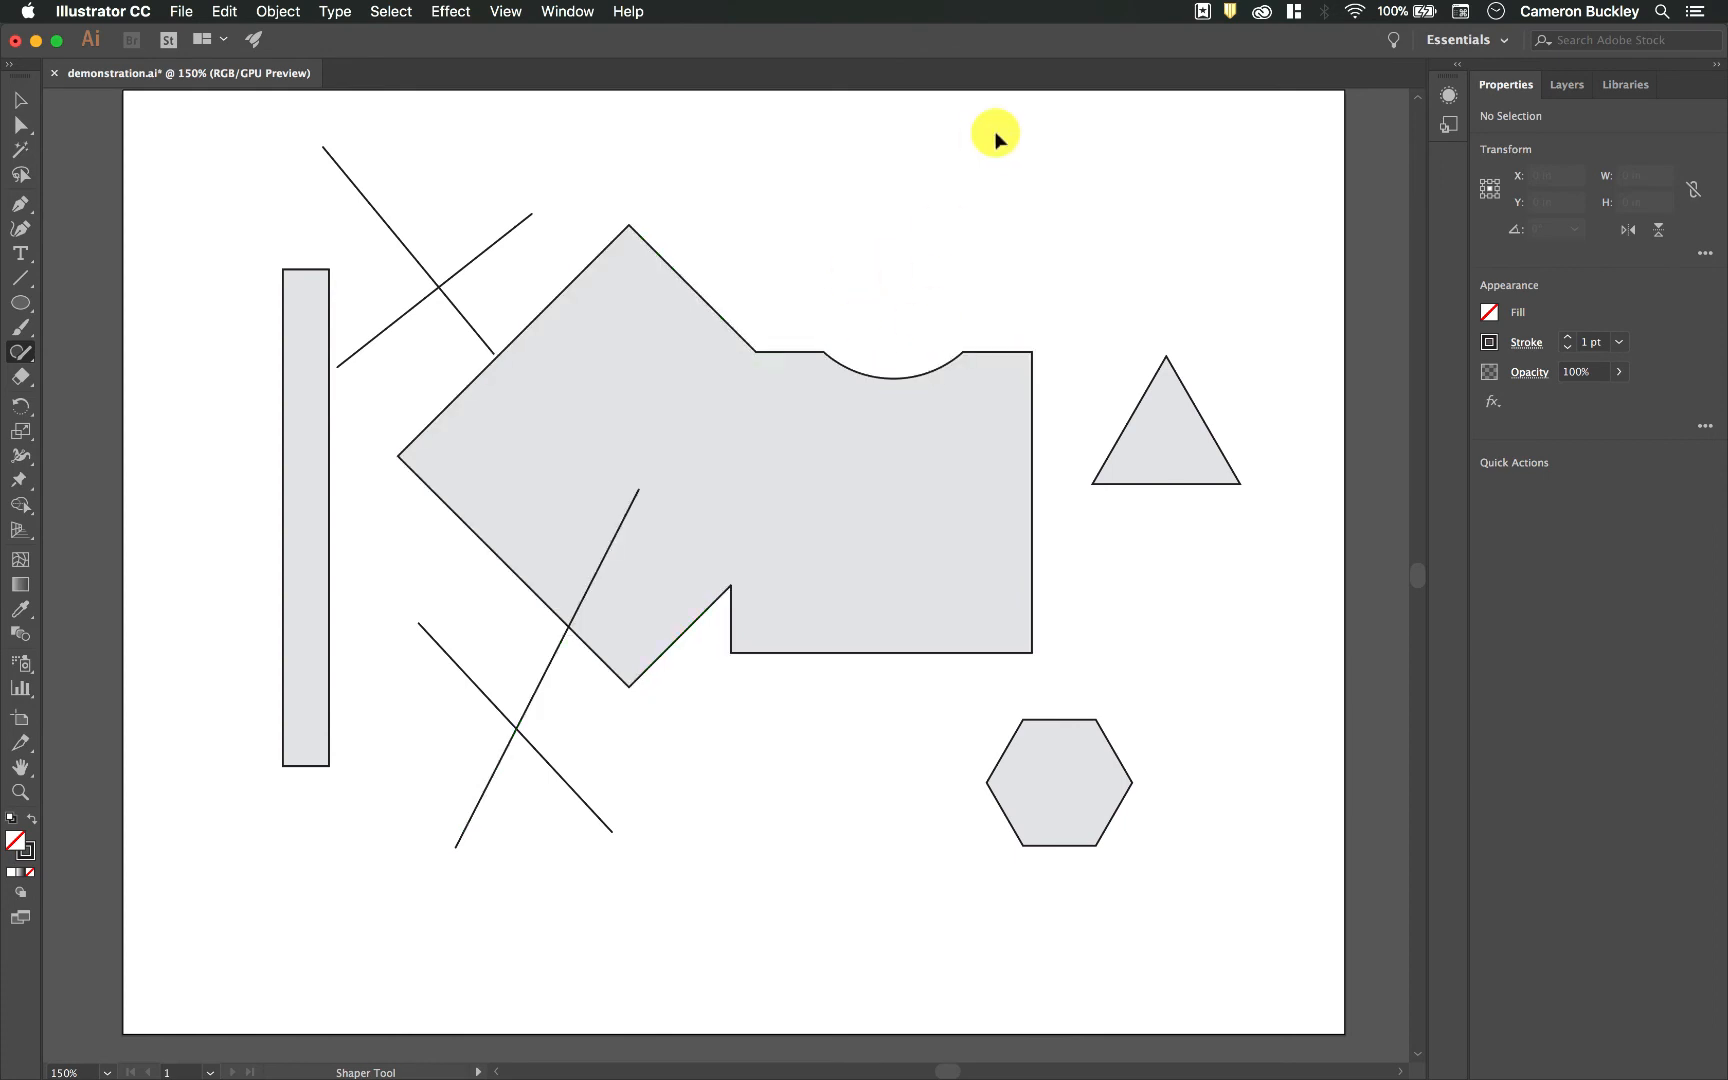
pyautogui.press('super+z')
pyautogui.moveTo(917, 267)
pyautogui.mouseDown()
pyautogui.moveTo(891, 322)
pyautogui.moveTo(925, 392)
pyautogui.moveTo(915, 454)
pyautogui.mouseUp()
pyautogui.press('super+z')
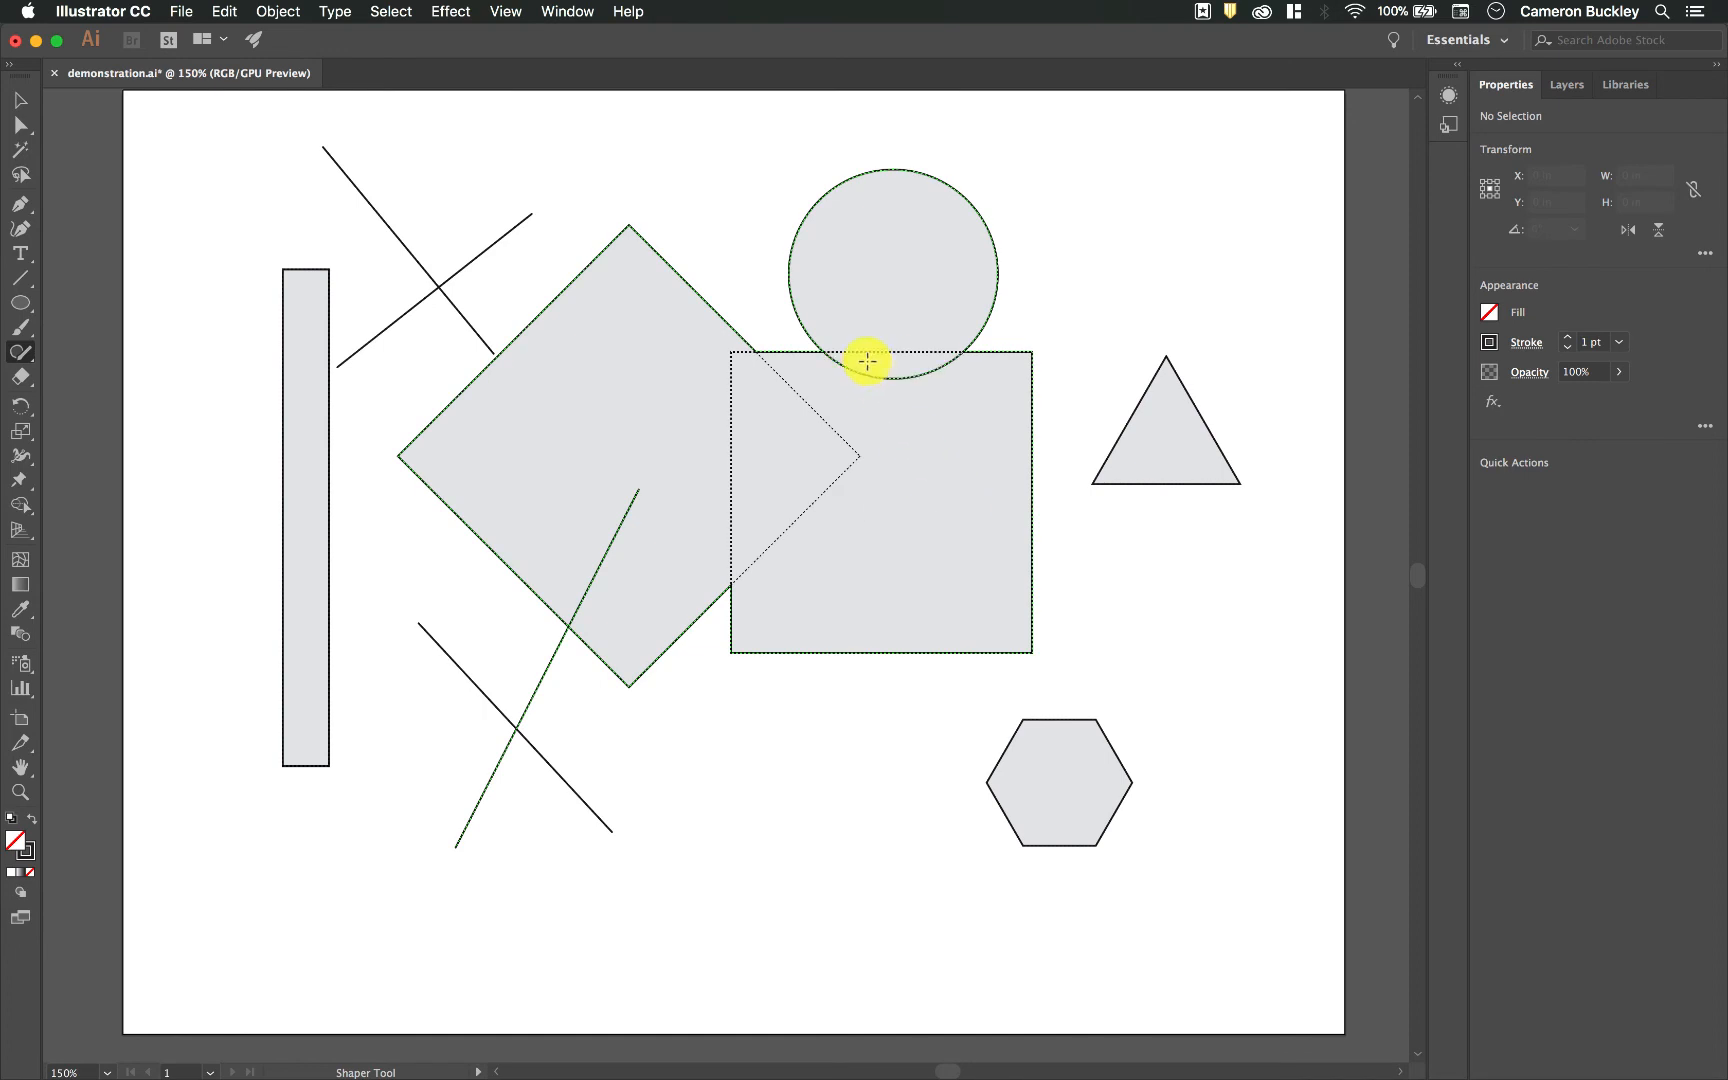
# Step: Knock out the overlap between the circle and the square and the overlap between the diamond and the square
pyautogui.moveTo(905, 366); pyautogui.dragTo(914, 359)
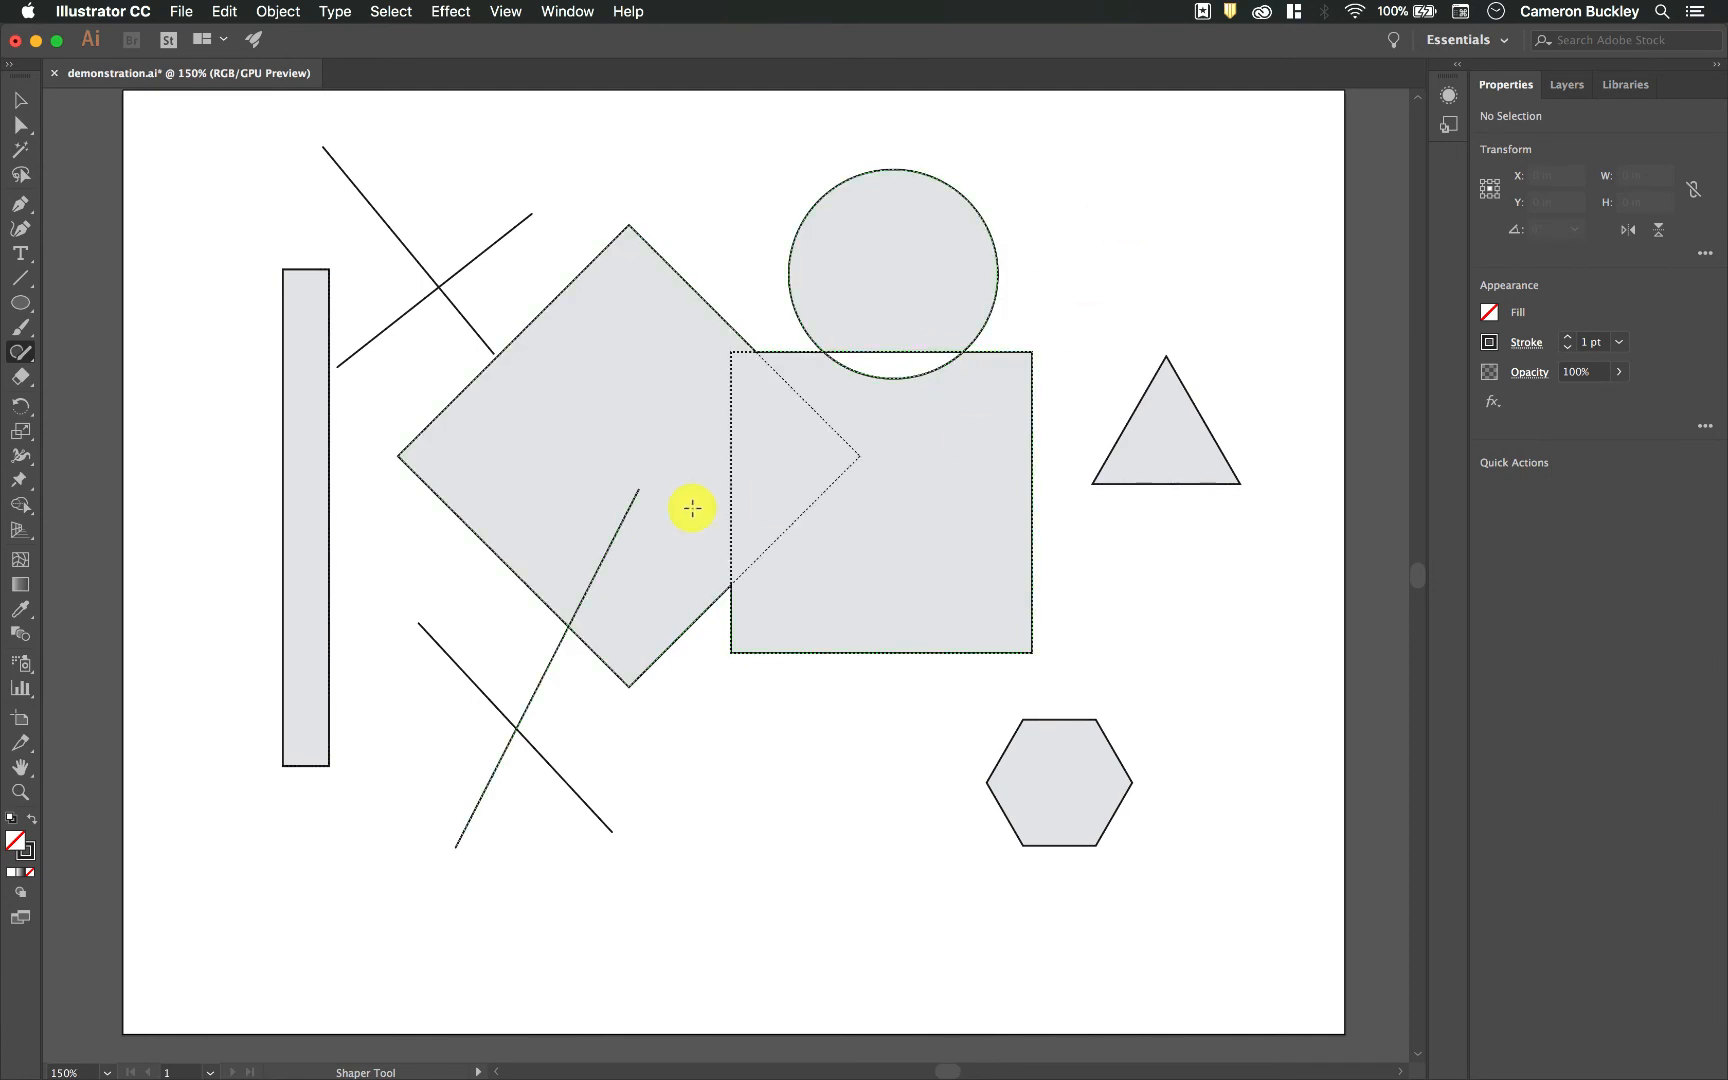
pyautogui.moveTo(753, 451); pyautogui.dragTo(768, 491)
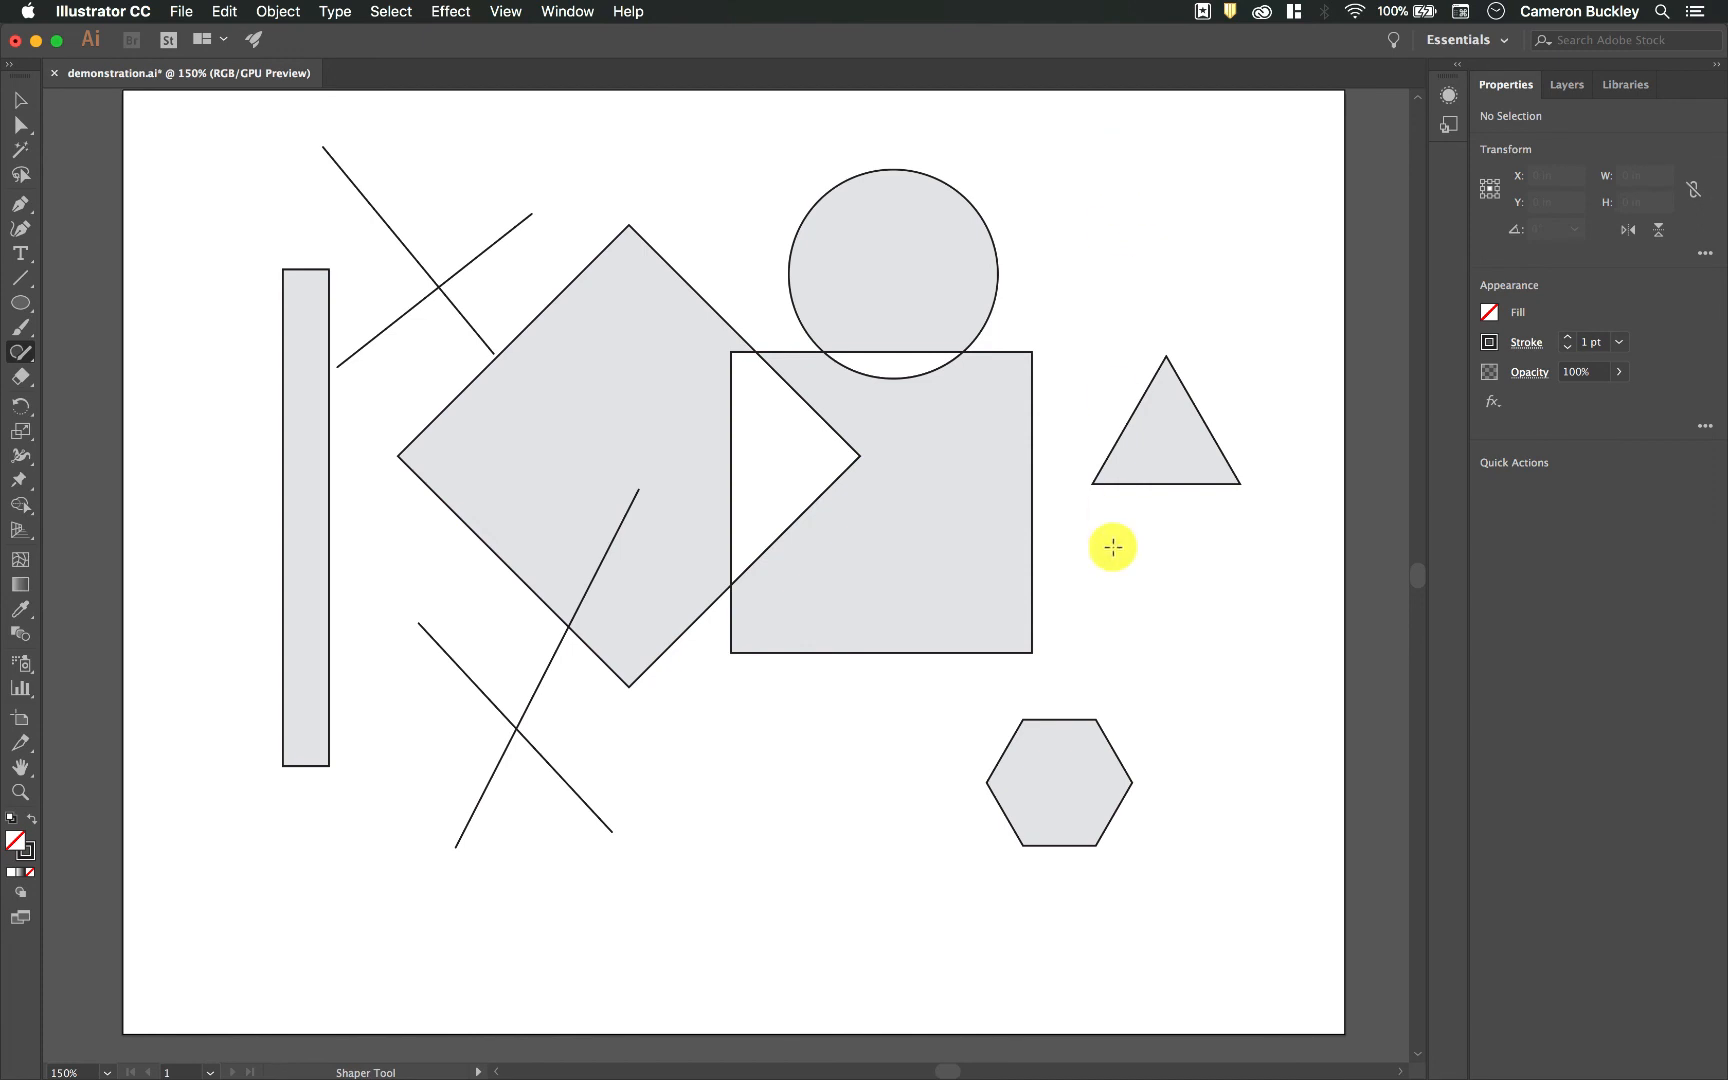
pyautogui.moveTo(1092, 485)
pyautogui.mouseDown()
pyautogui.moveTo(1093, 633)
pyautogui.moveTo(1279, 611)
pyautogui.moveTo(1247, 479)
pyautogui.moveTo(1091, 494)
pyautogui.mouseUp()
pyautogui.moveTo(1198, 458)
pyautogui.mouseDown()
pyautogui.moveTo(1211, 555)
pyautogui.moveTo(1220, 540)
pyautogui.mouseUp()
# Step: Select all artwork and delete it to clear the artboard
pyautogui.click(20, 99)
pyautogui.press('super+a')
pyautogui.press('Delete')
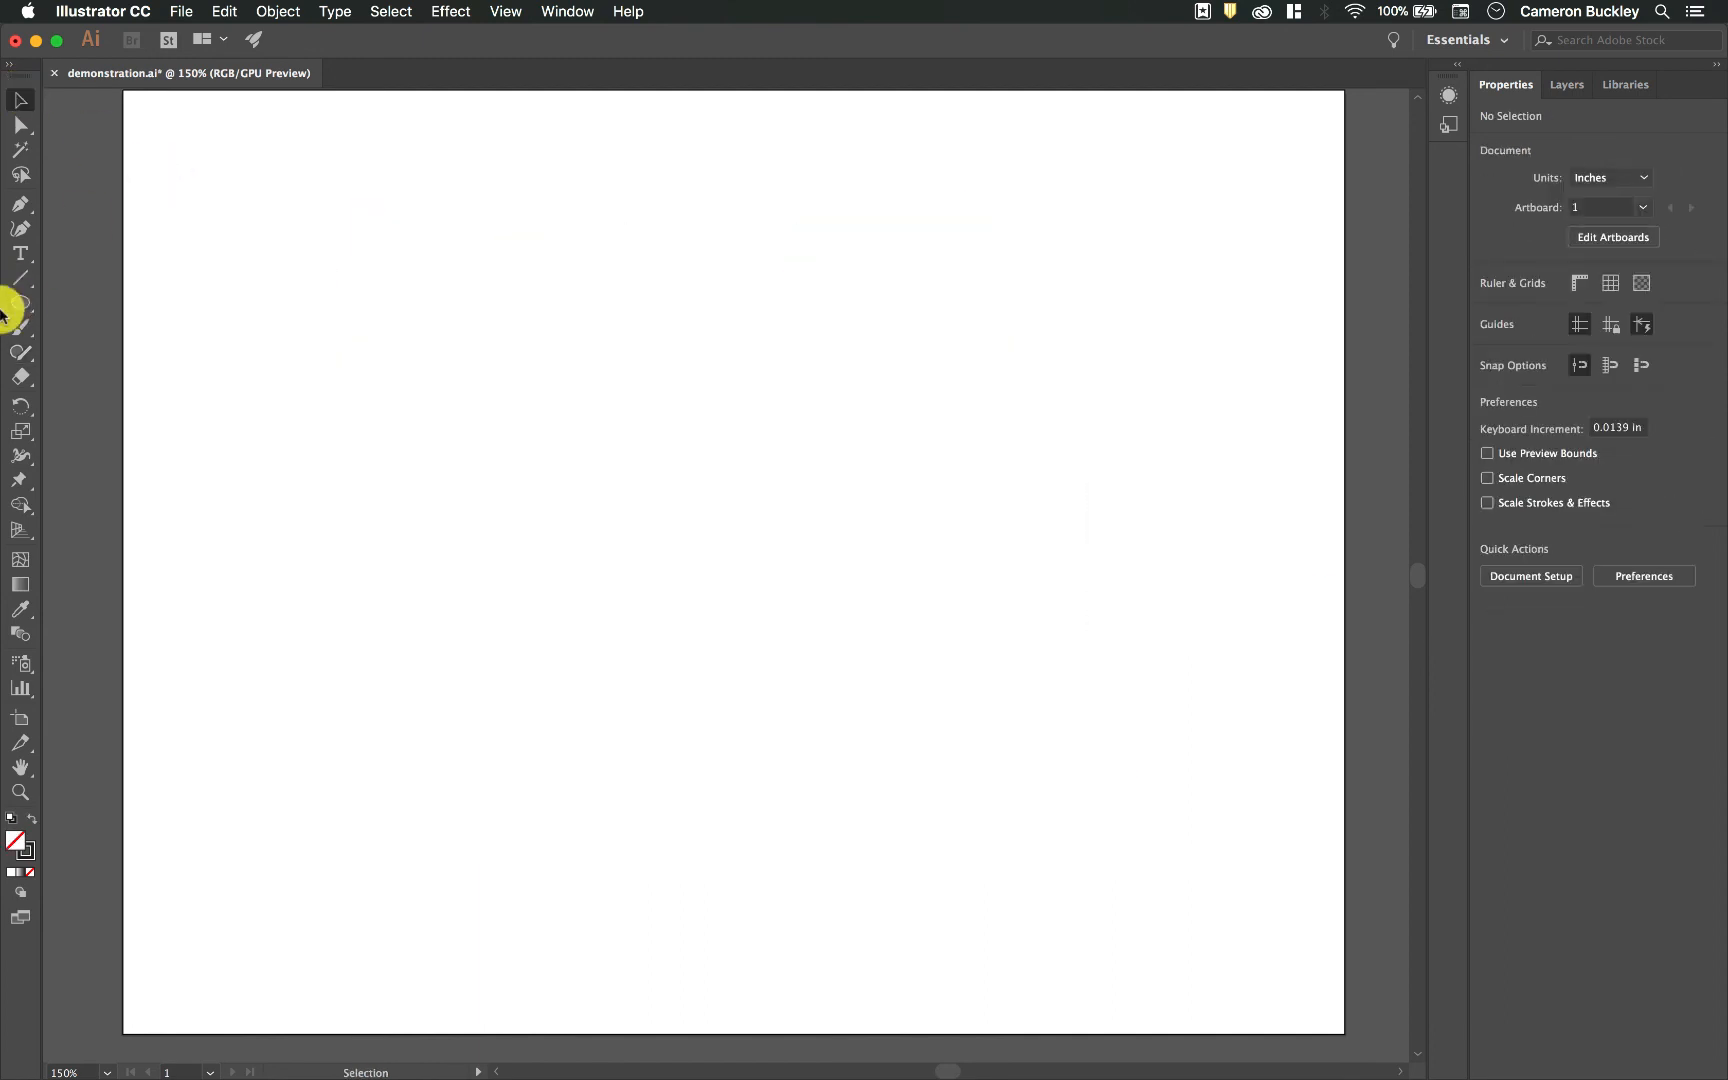
# Step: Draw a large diamond about 5.4 in wide with the Shaper tool, undoing a first, smaller tilted rectangle
pyautogui.moveTo(24, 354); pyautogui.dragTo(70, 354)
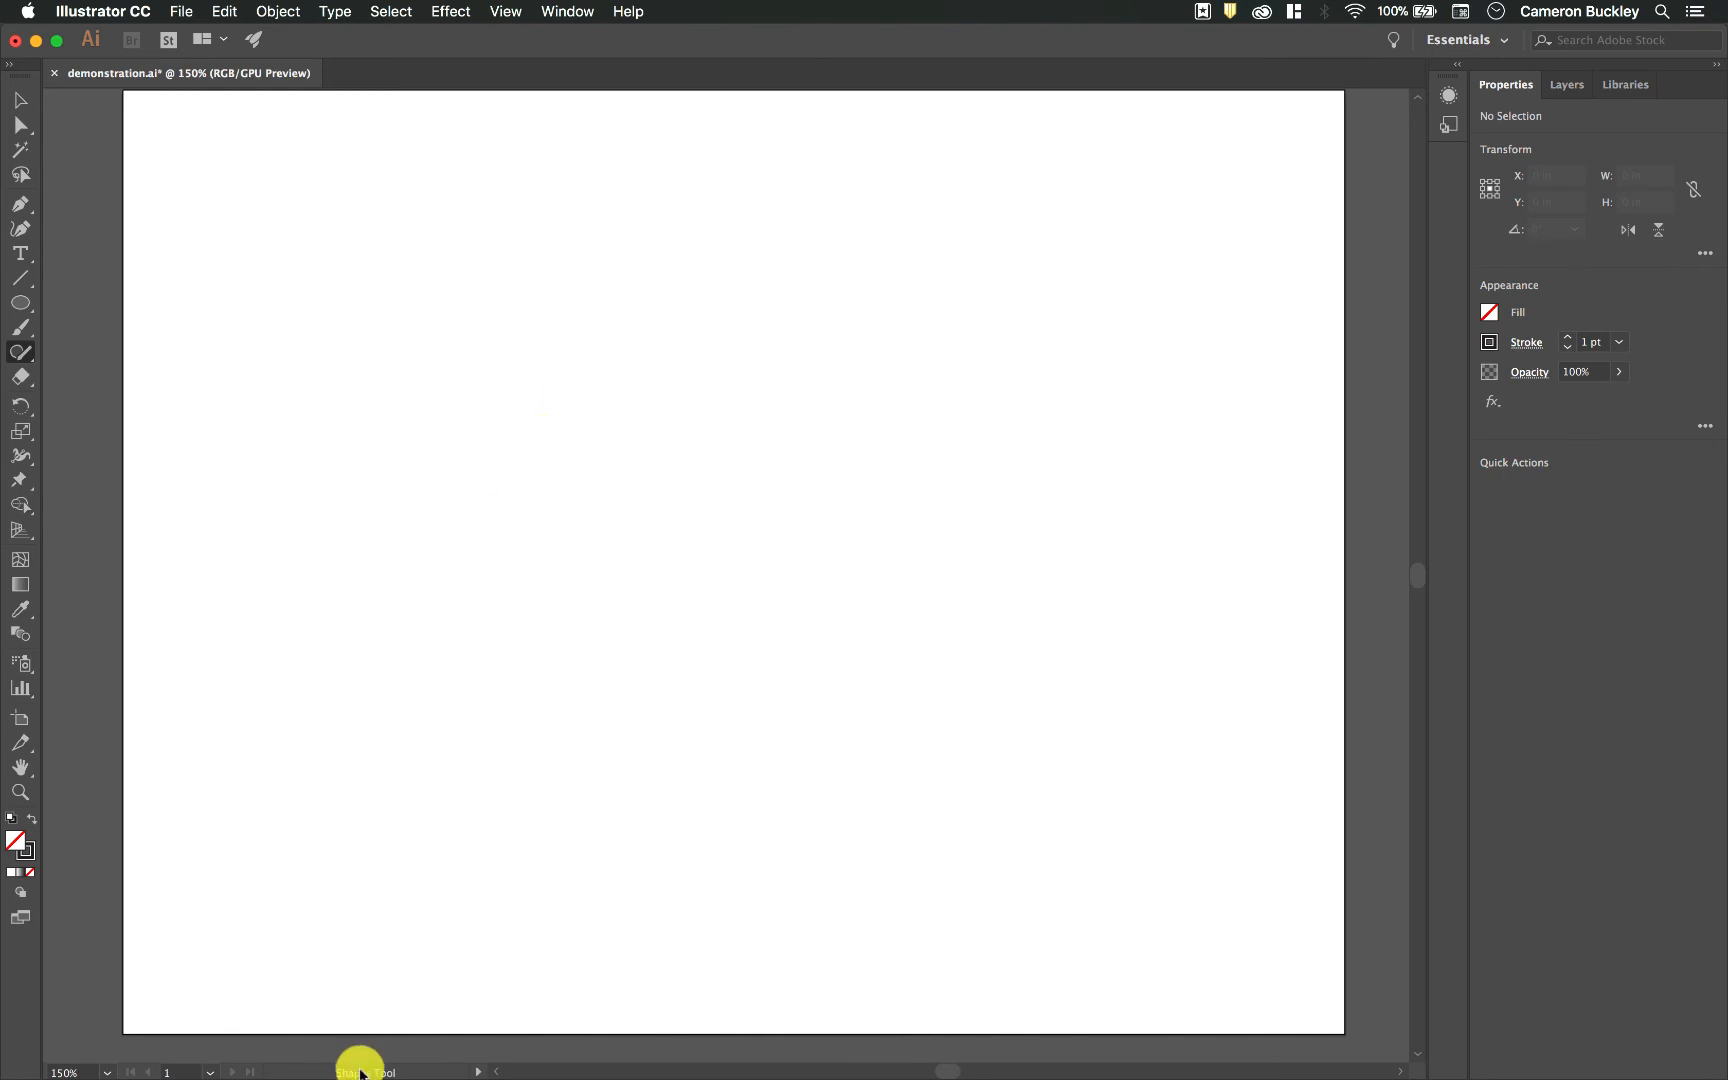
pyautogui.moveTo(348, 1068)
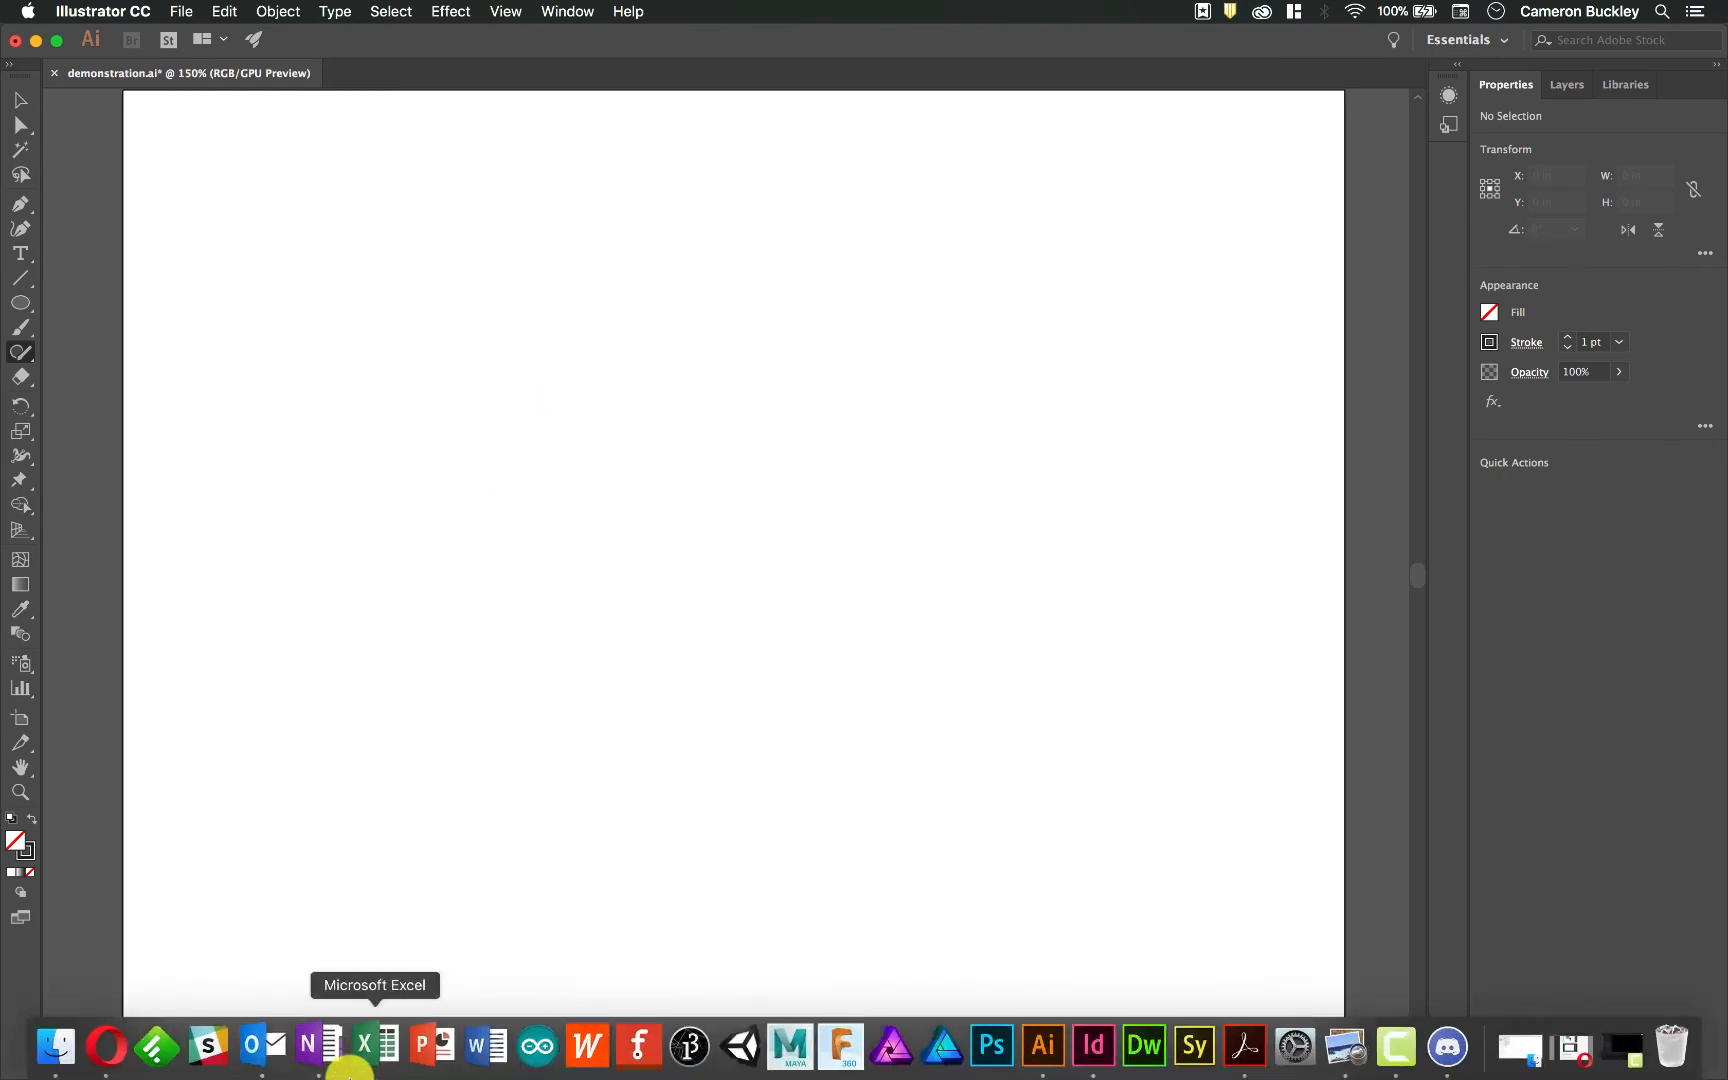
pyautogui.click(172, 1050)
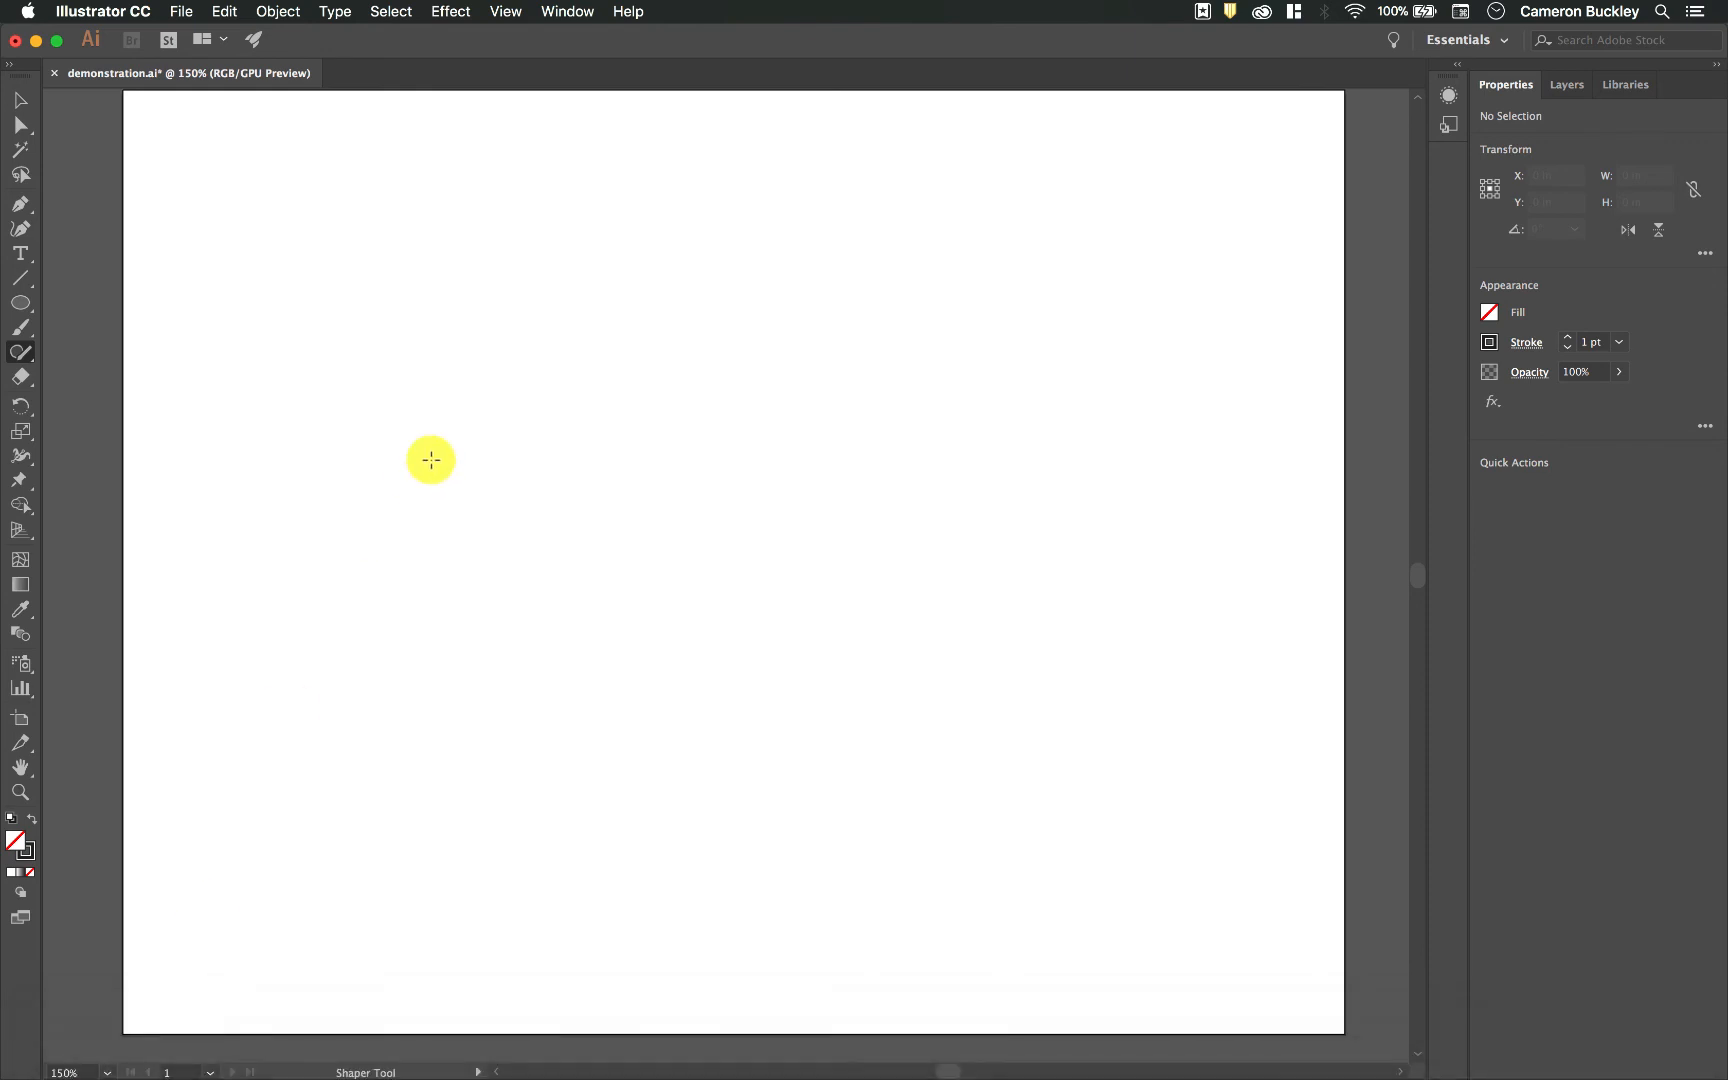
pyautogui.moveTo(431, 459)
pyautogui.mouseDown()
pyautogui.moveTo(593, 239)
pyautogui.moveTo(710, 409)
pyautogui.moveTo(570, 572)
pyautogui.moveTo(439, 433)
pyautogui.mouseUp()
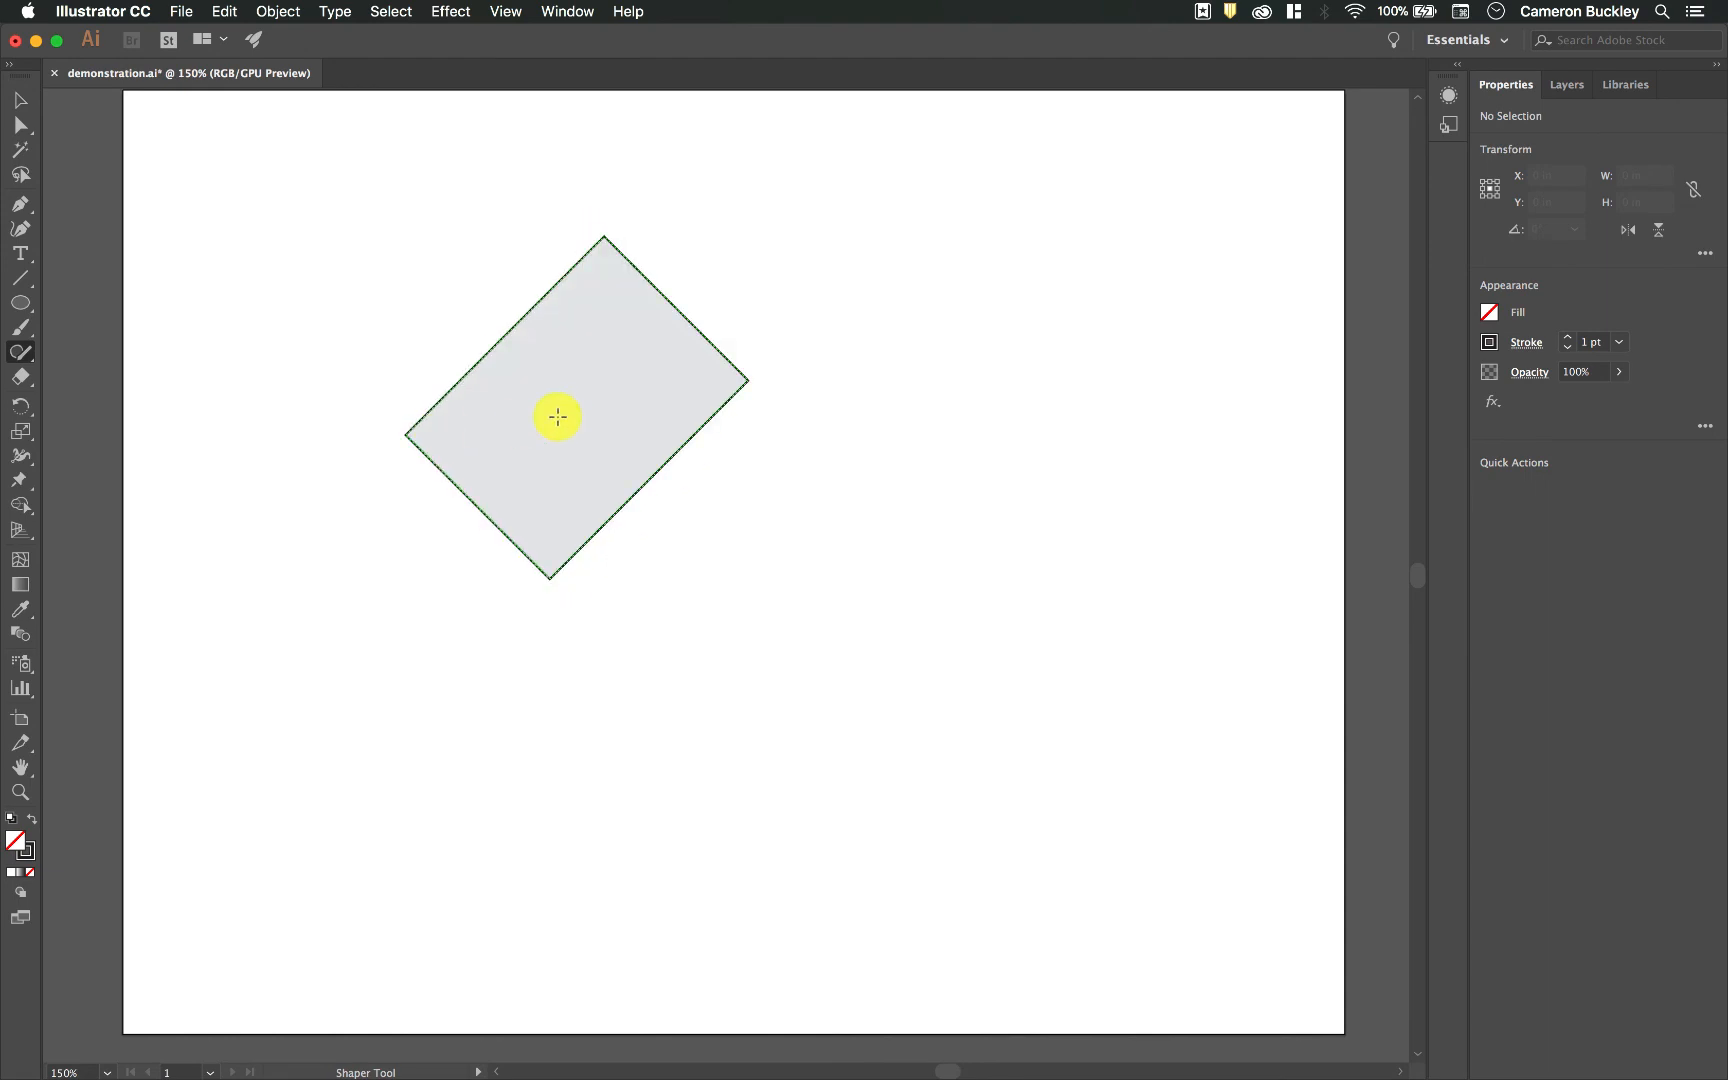
pyautogui.press('super+z')
pyautogui.moveTo(510, 445)
pyautogui.mouseDown()
pyautogui.moveTo(760, 142)
pyautogui.moveTo(1008, 452)
pyautogui.moveTo(780, 684)
pyautogui.moveTo(737, 703)
pyautogui.moveTo(517, 467)
pyautogui.mouseUp()
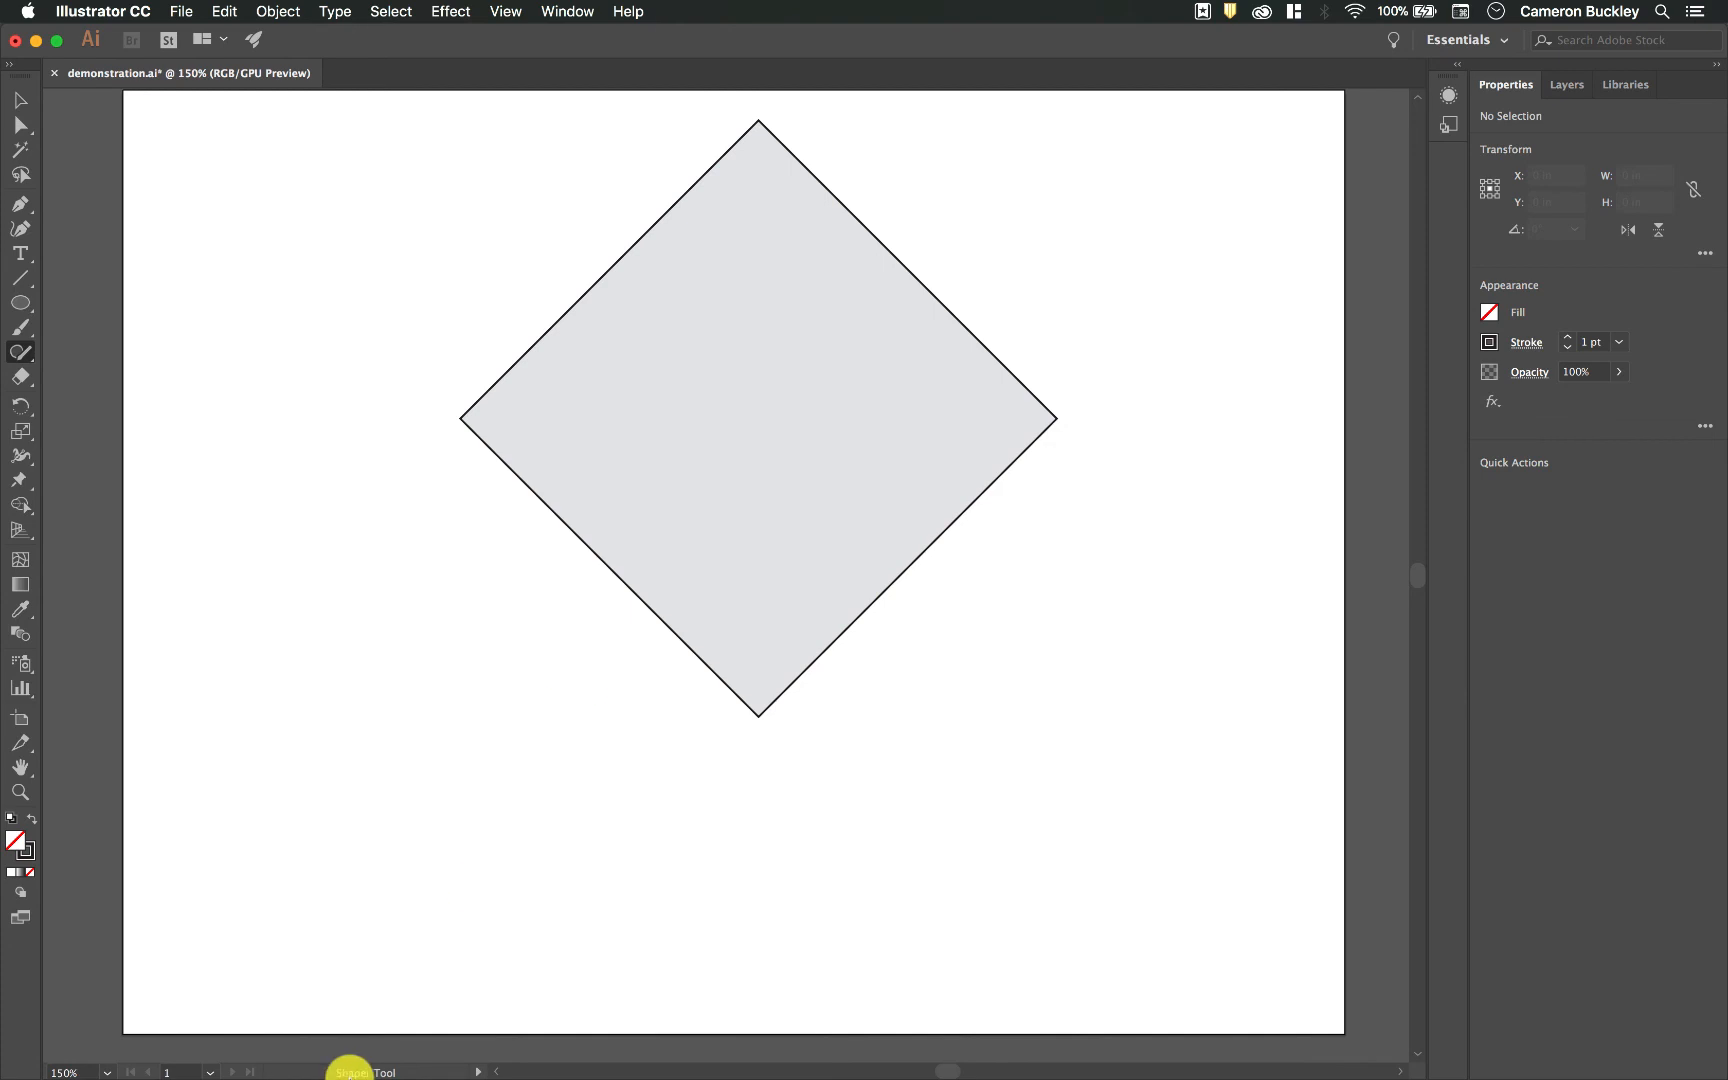
# Step: Draw a wide rectangle overlapping the diamond's lower corner and select the diamond
pyautogui.moveTo(270, 1070)
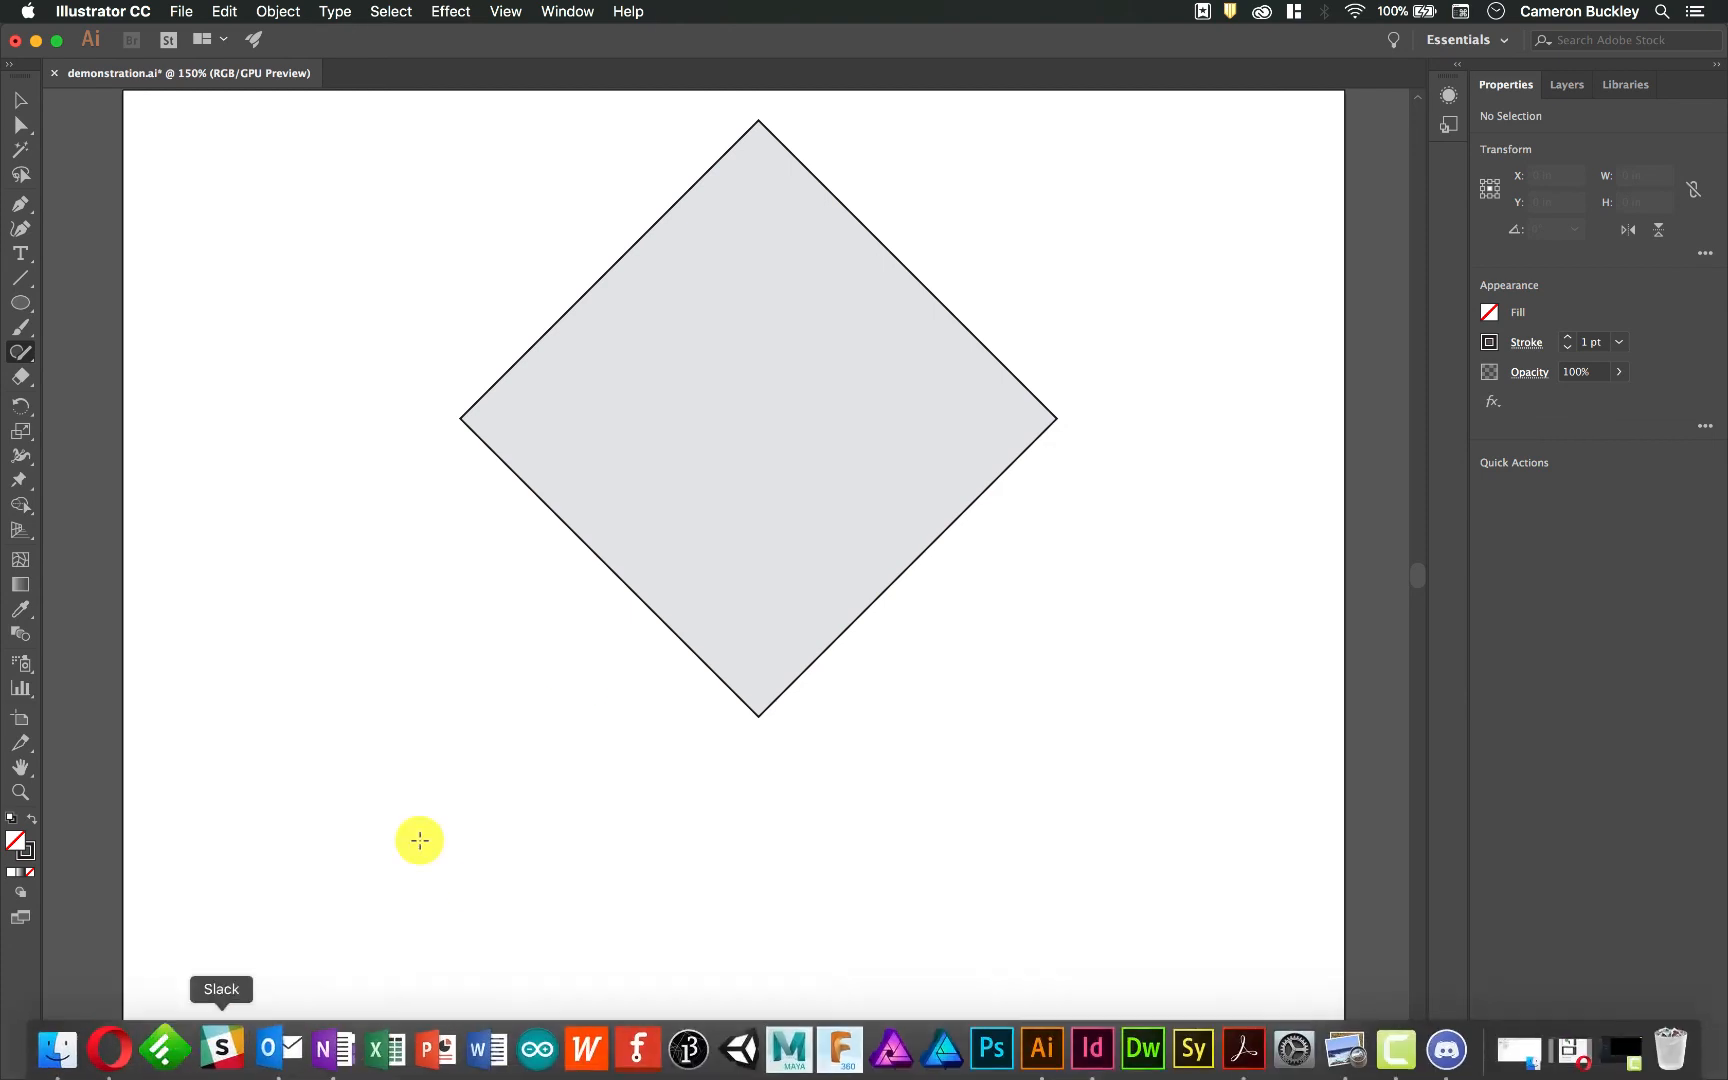
pyautogui.moveTo(533, 653)
pyautogui.mouseDown()
pyautogui.moveTo(1002, 650)
pyautogui.moveTo(981, 818)
pyautogui.moveTo(526, 820)
pyautogui.moveTo(525, 661)
pyautogui.mouseUp()
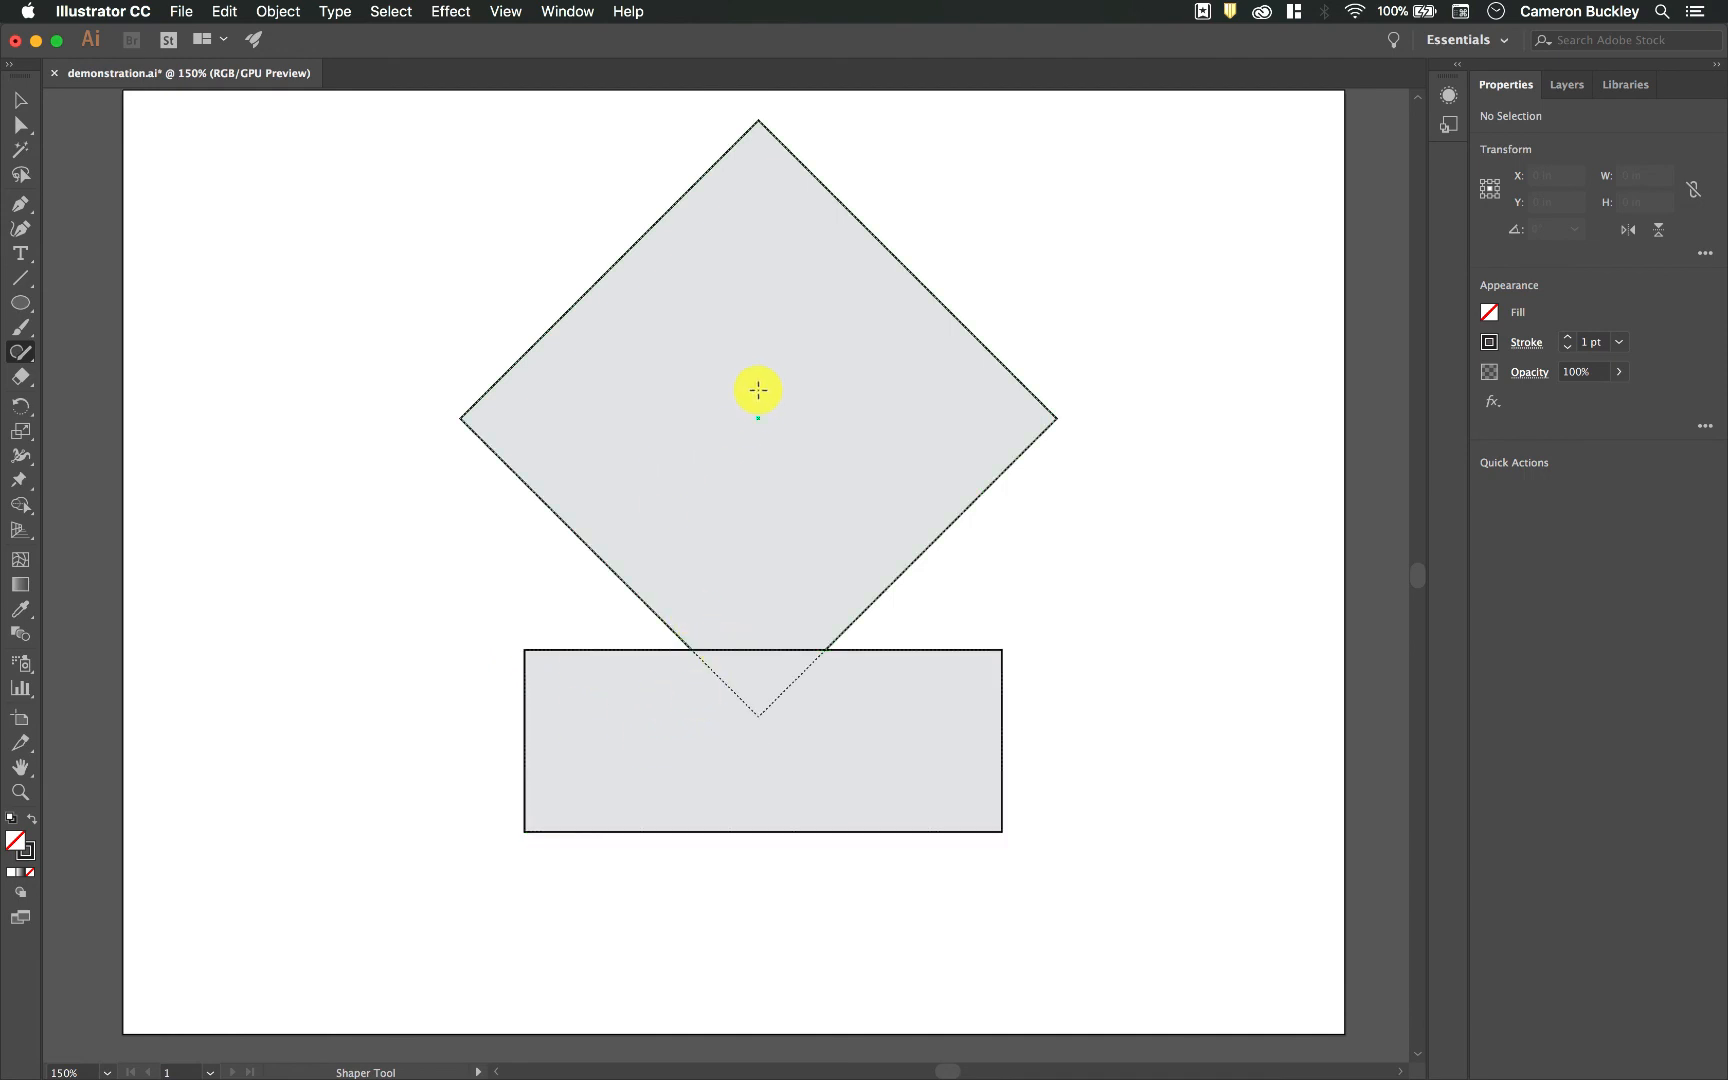
pyautogui.click(740, 361)
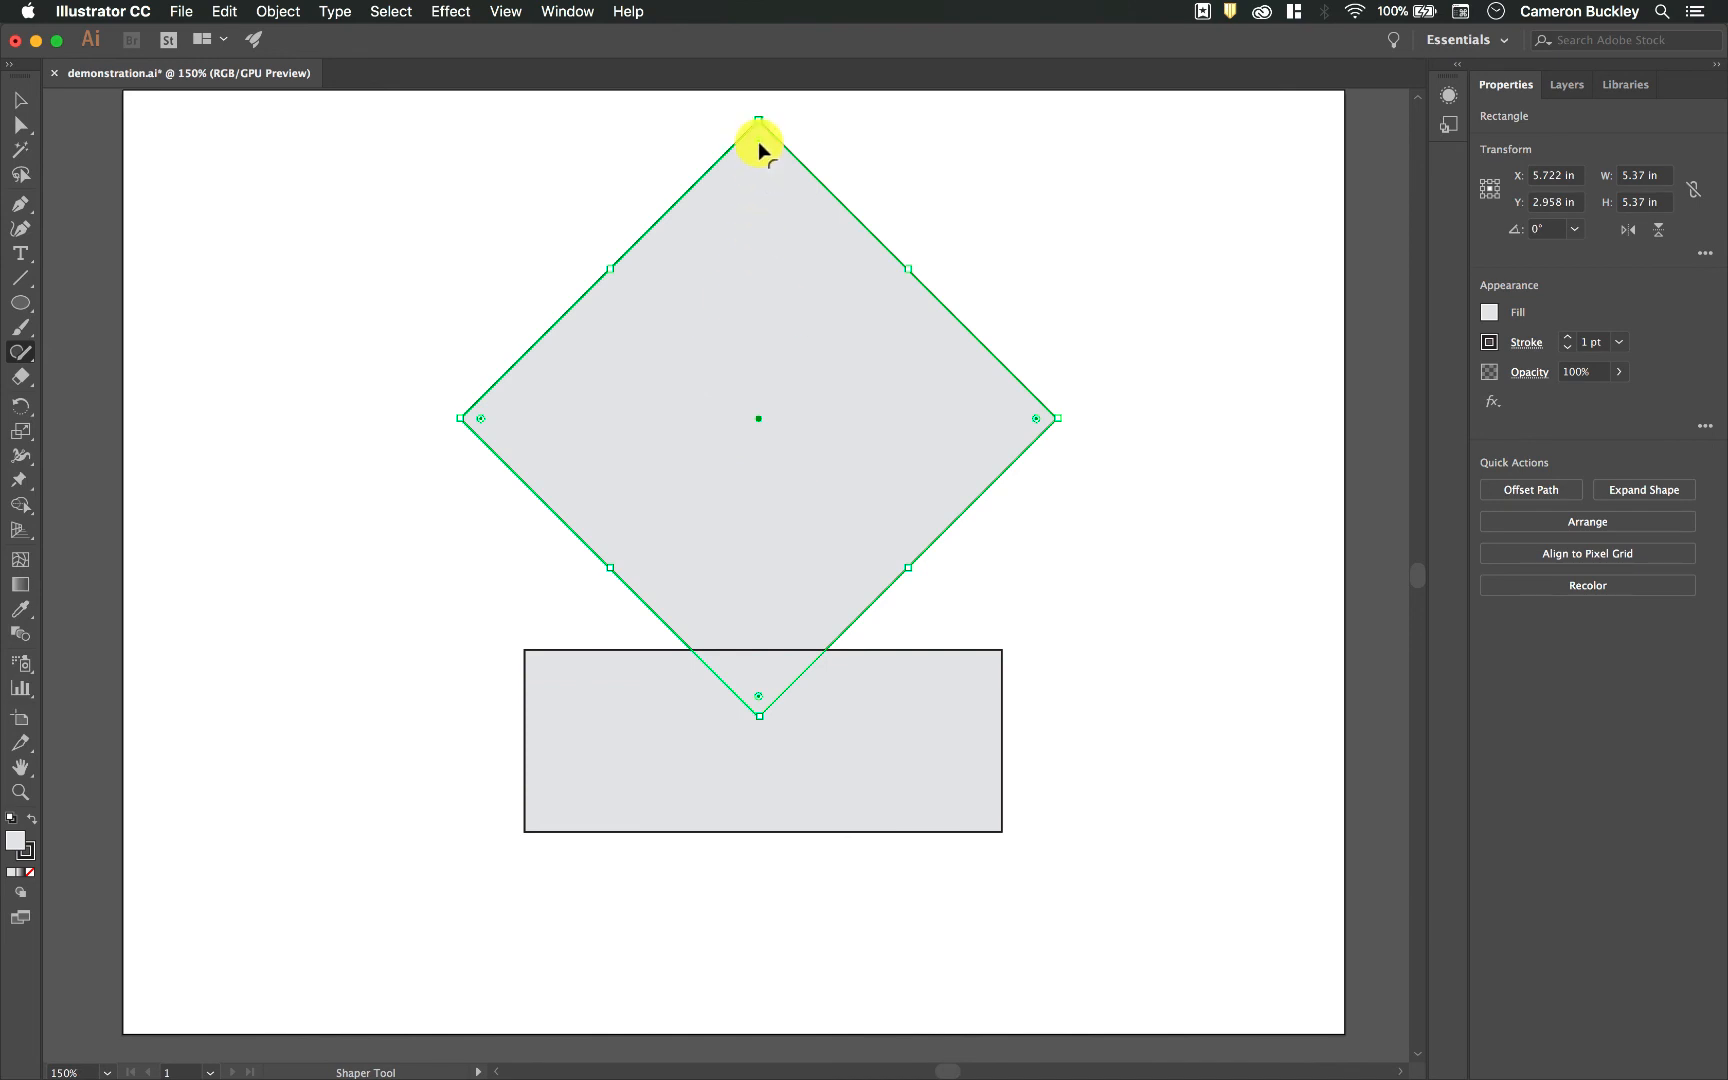
# Step: Round all corners of the diamond and subtract the rectangle together with its overlap from the diamond's lower corner
pyautogui.moveTo(757, 140); pyautogui.dragTo(760, 190)
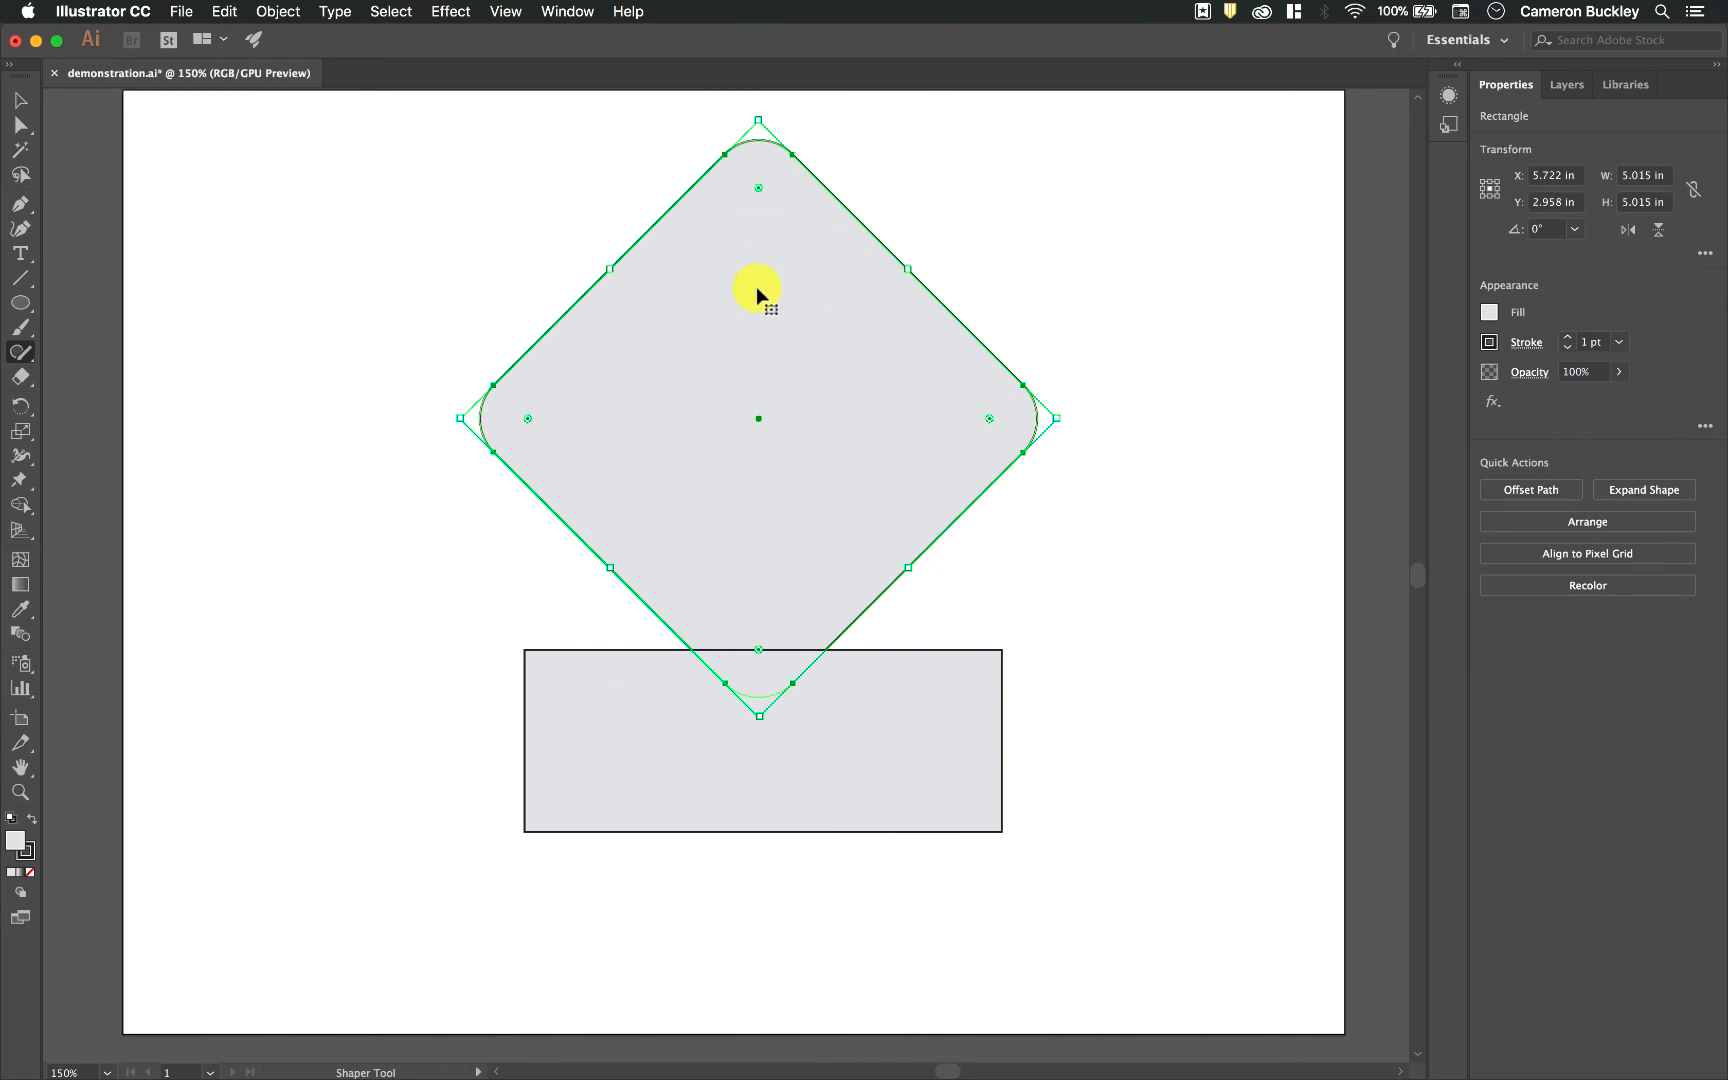
pyautogui.click(1042, 572)
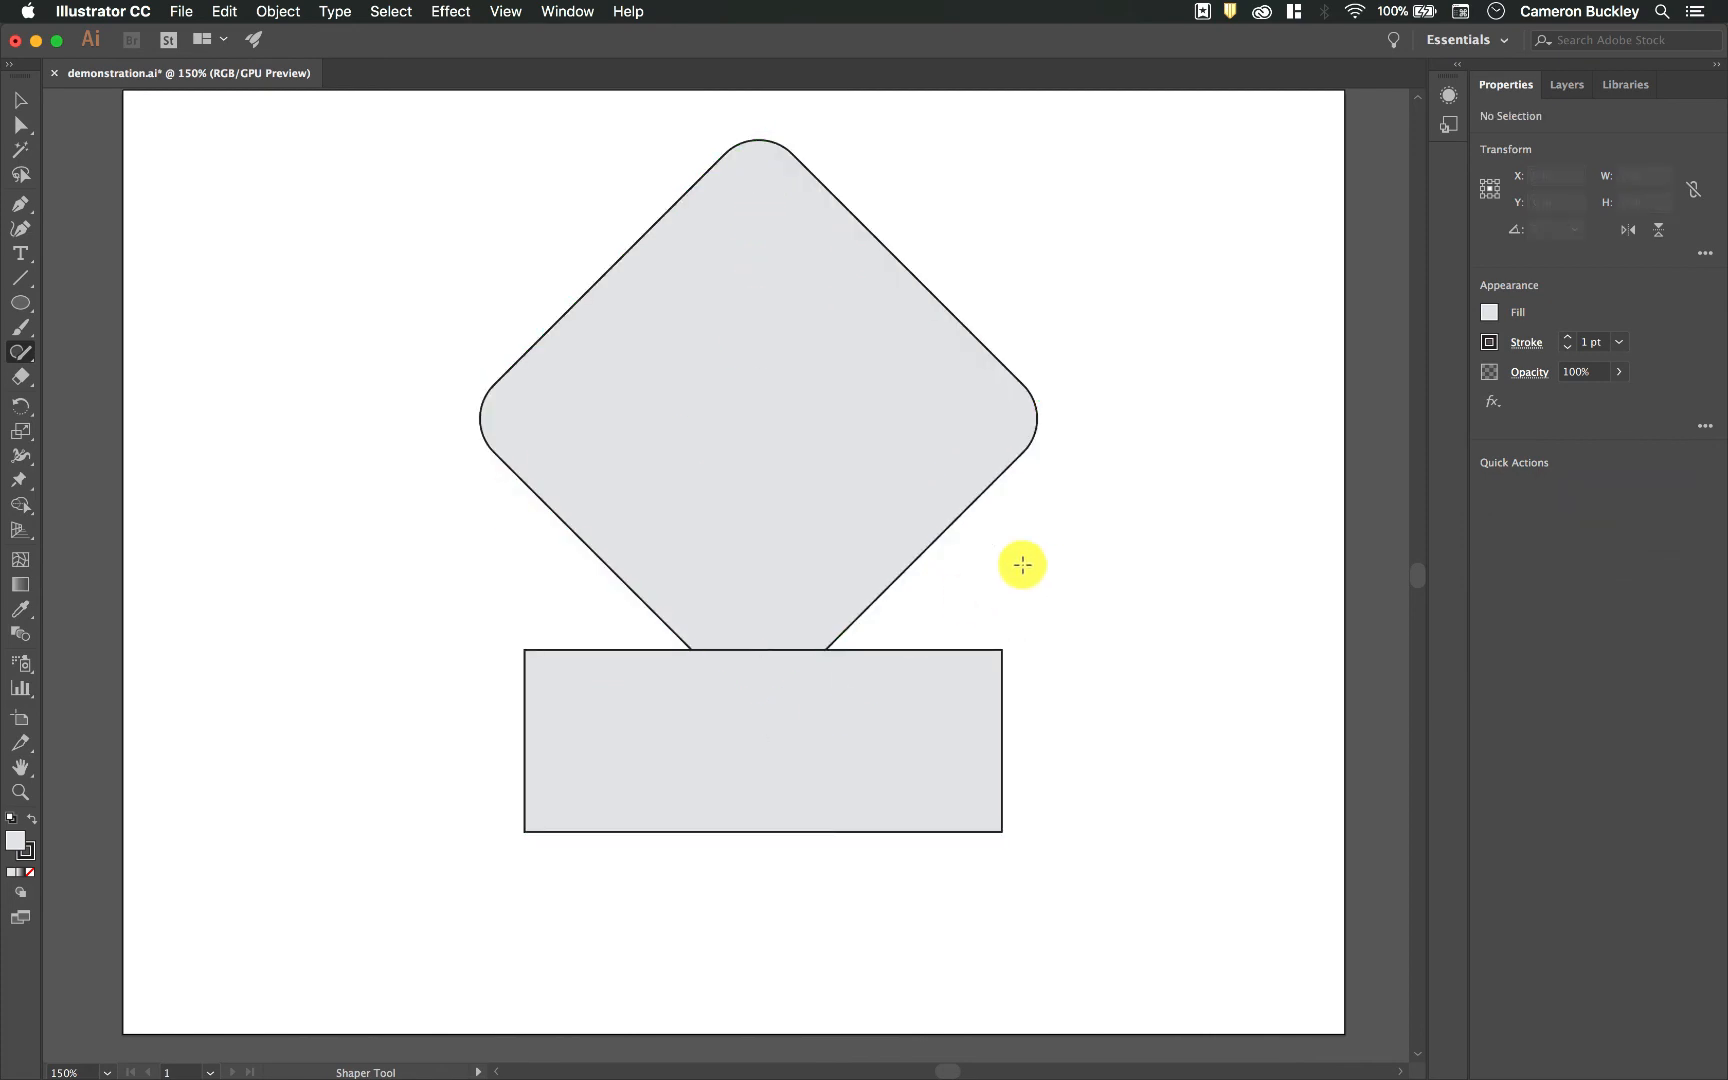
pyautogui.moveTo(488, 678)
pyautogui.mouseDown()
pyautogui.moveTo(520, 734)
pyautogui.moveTo(737, 687)
pyautogui.mouseUp()
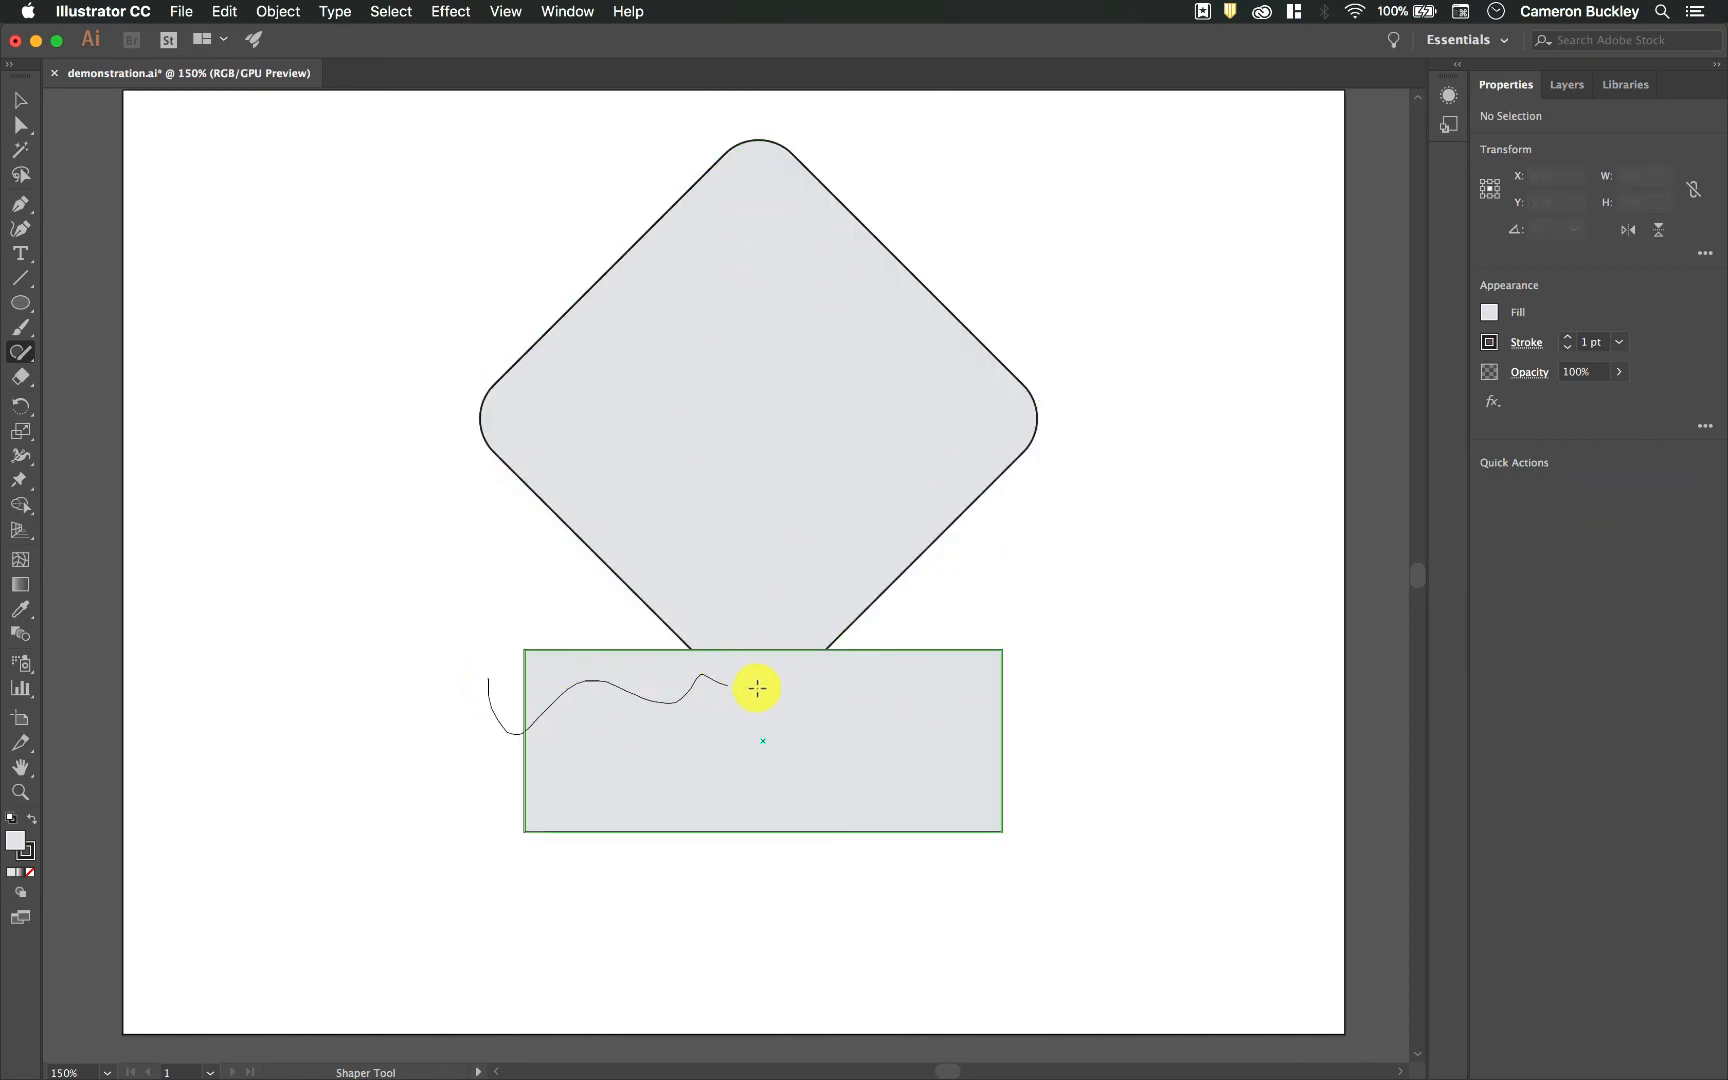
pyautogui.moveTo(888, 713); pyautogui.dragTo(888, 714)
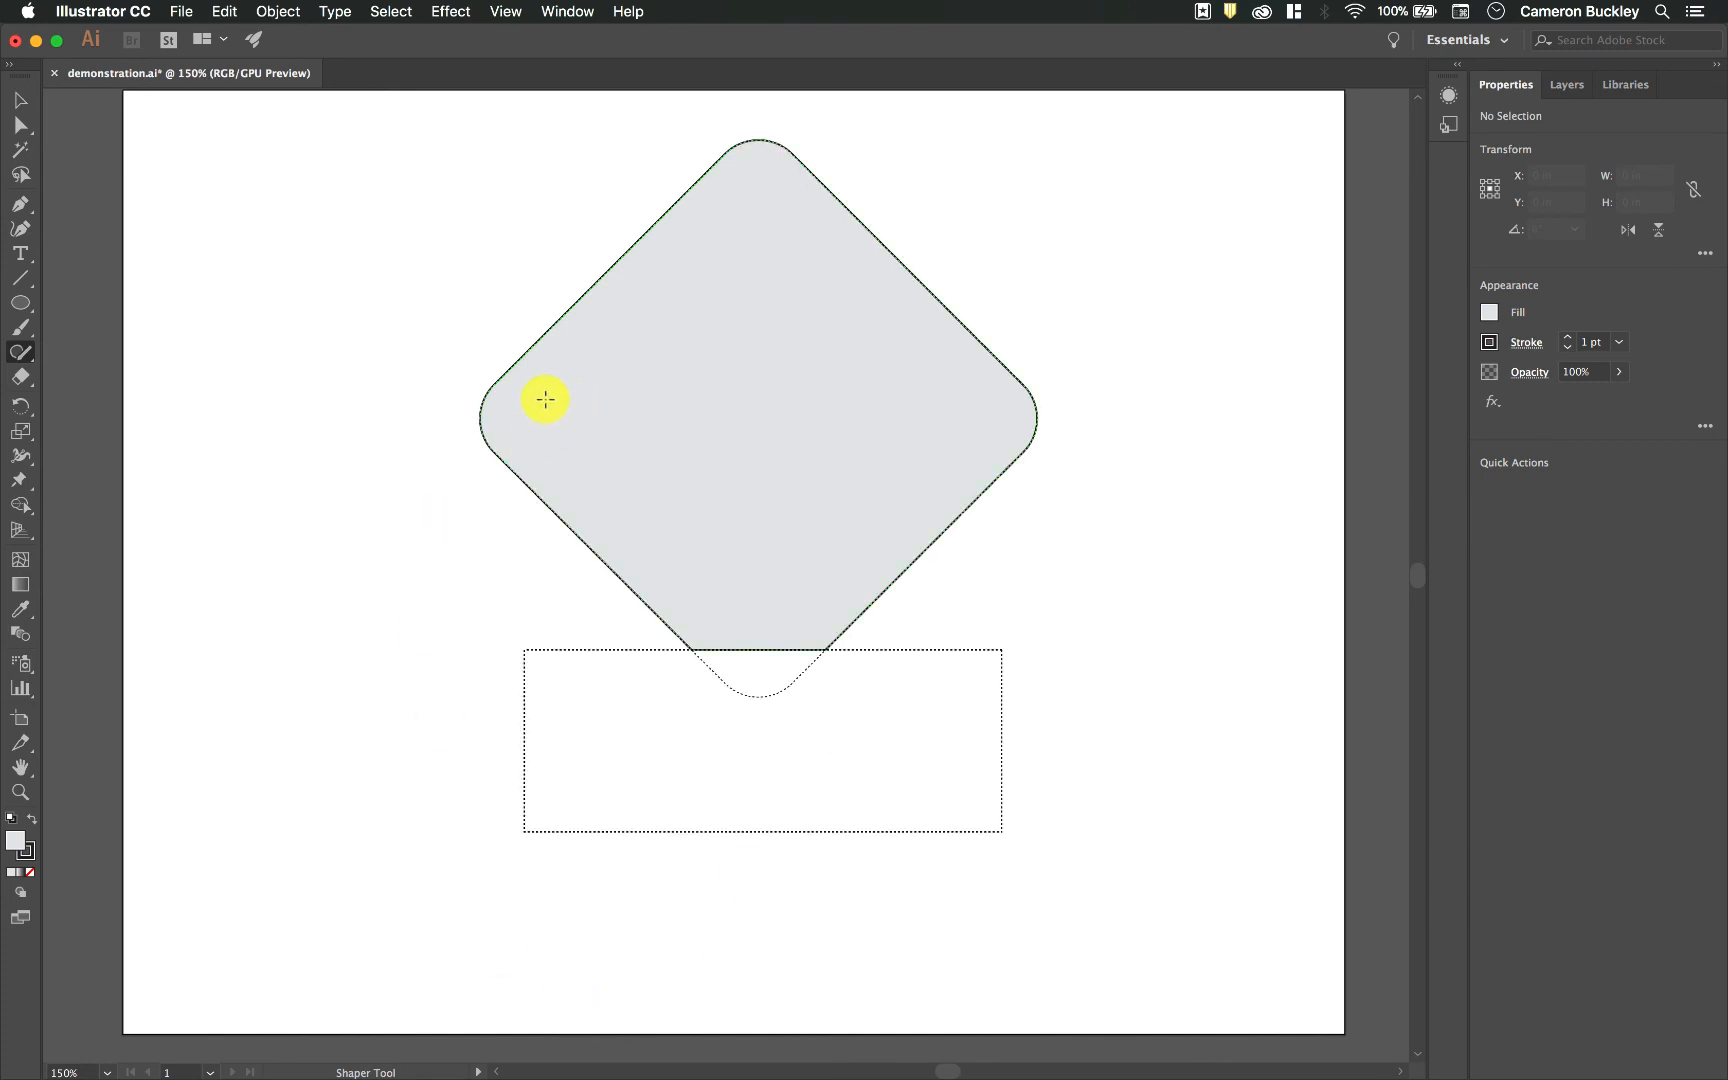
# Step: Draw three parallel tilted rectangles side by side inside the diamond with the Shaper tool
pyautogui.moveTo(566, 437); pyautogui.dragTo(562, 430)
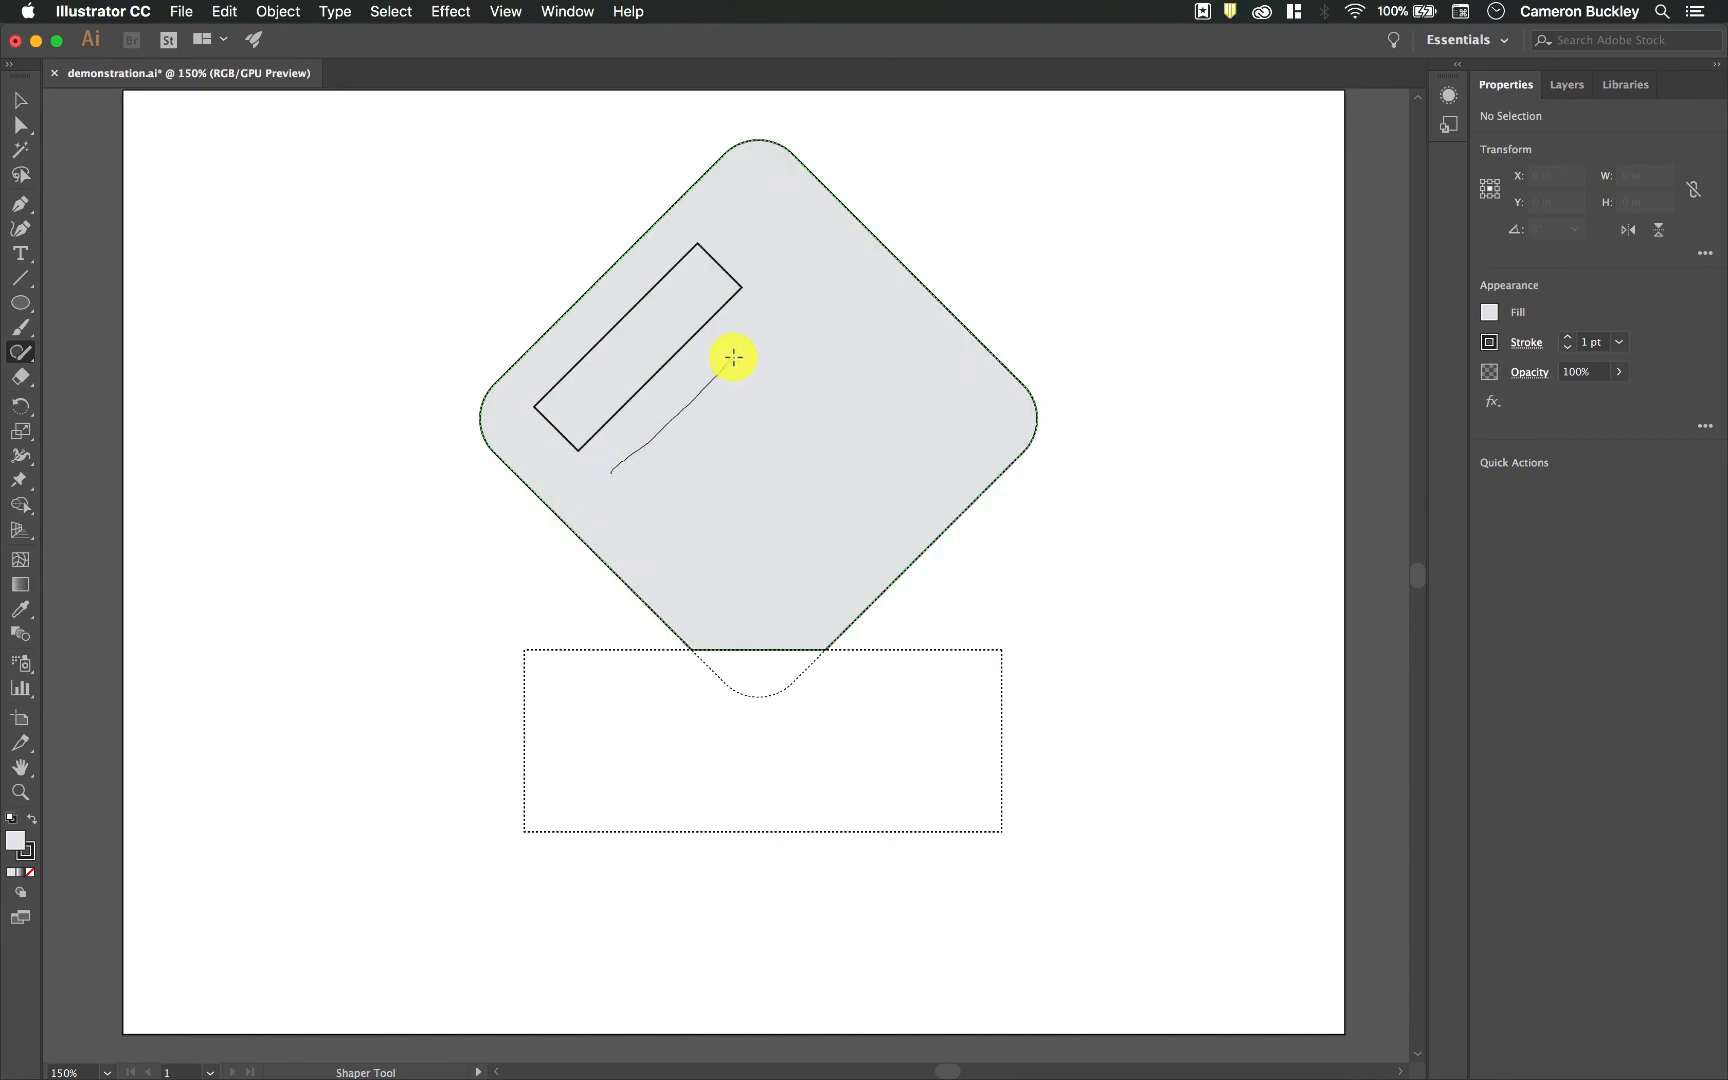
pyautogui.moveTo(628, 524); pyautogui.dragTo(606, 471)
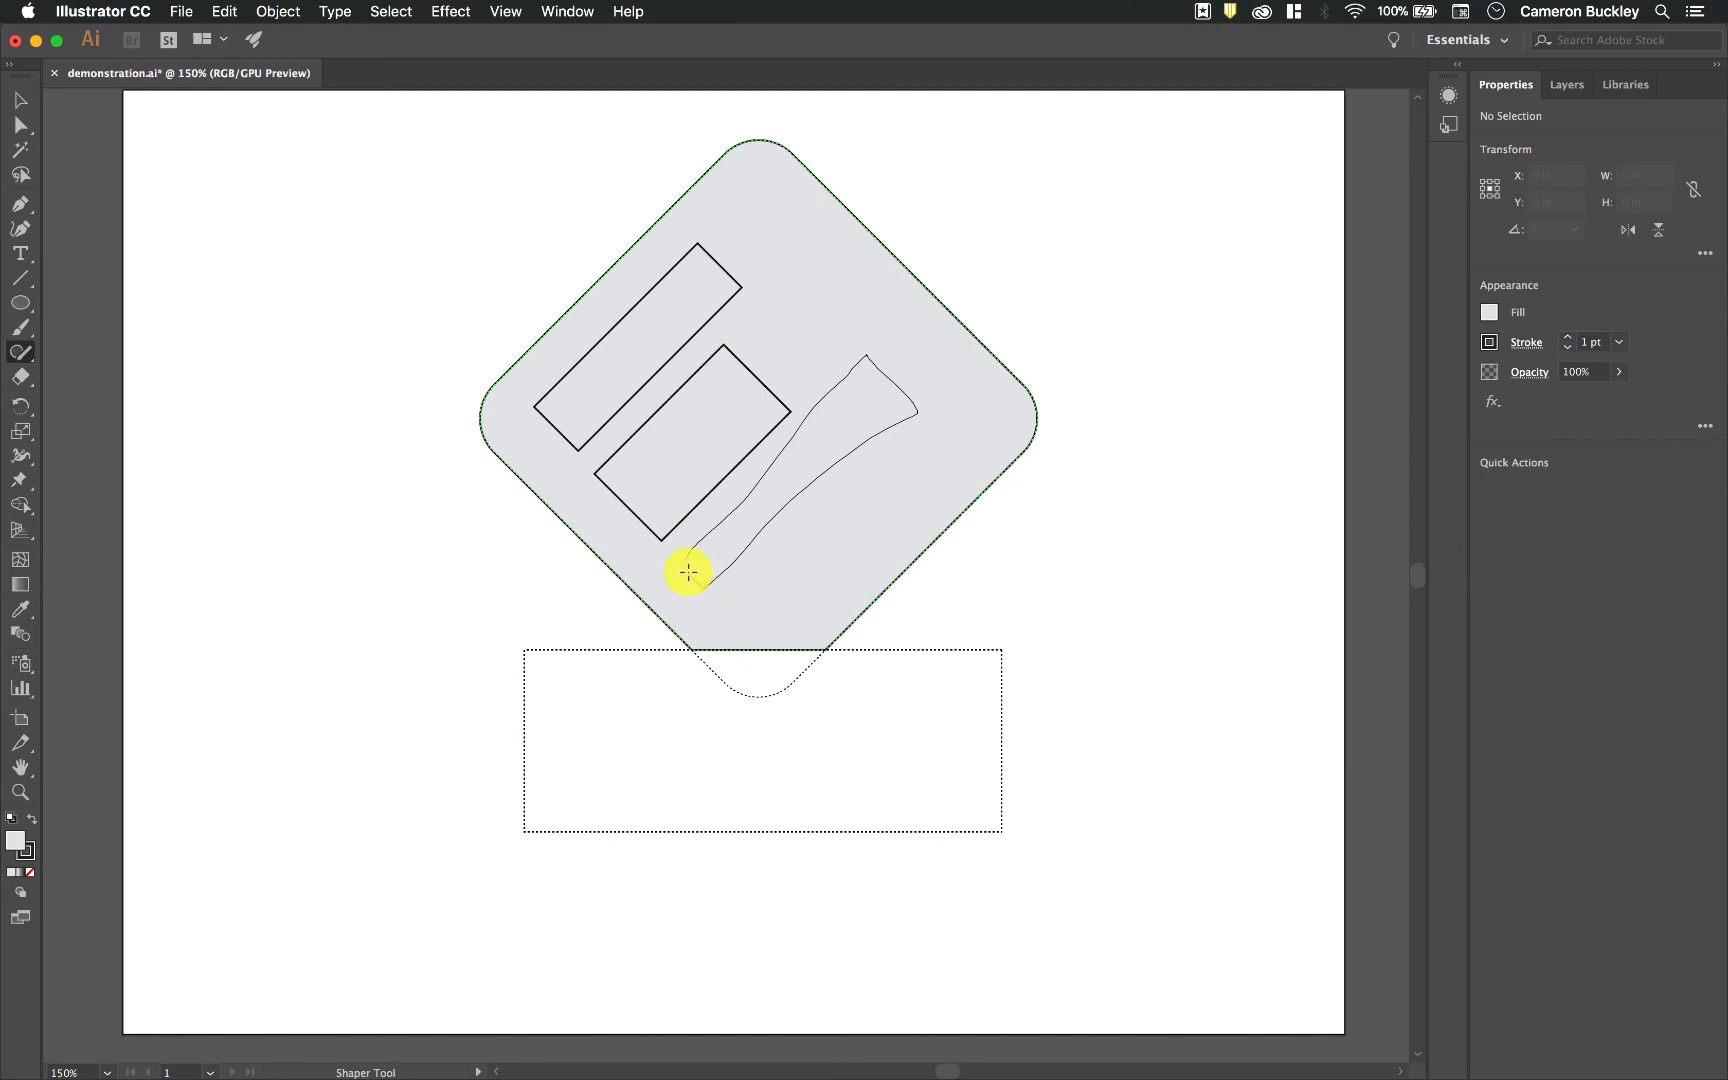
pyautogui.moveTo(690, 575); pyautogui.dragTo(683, 567)
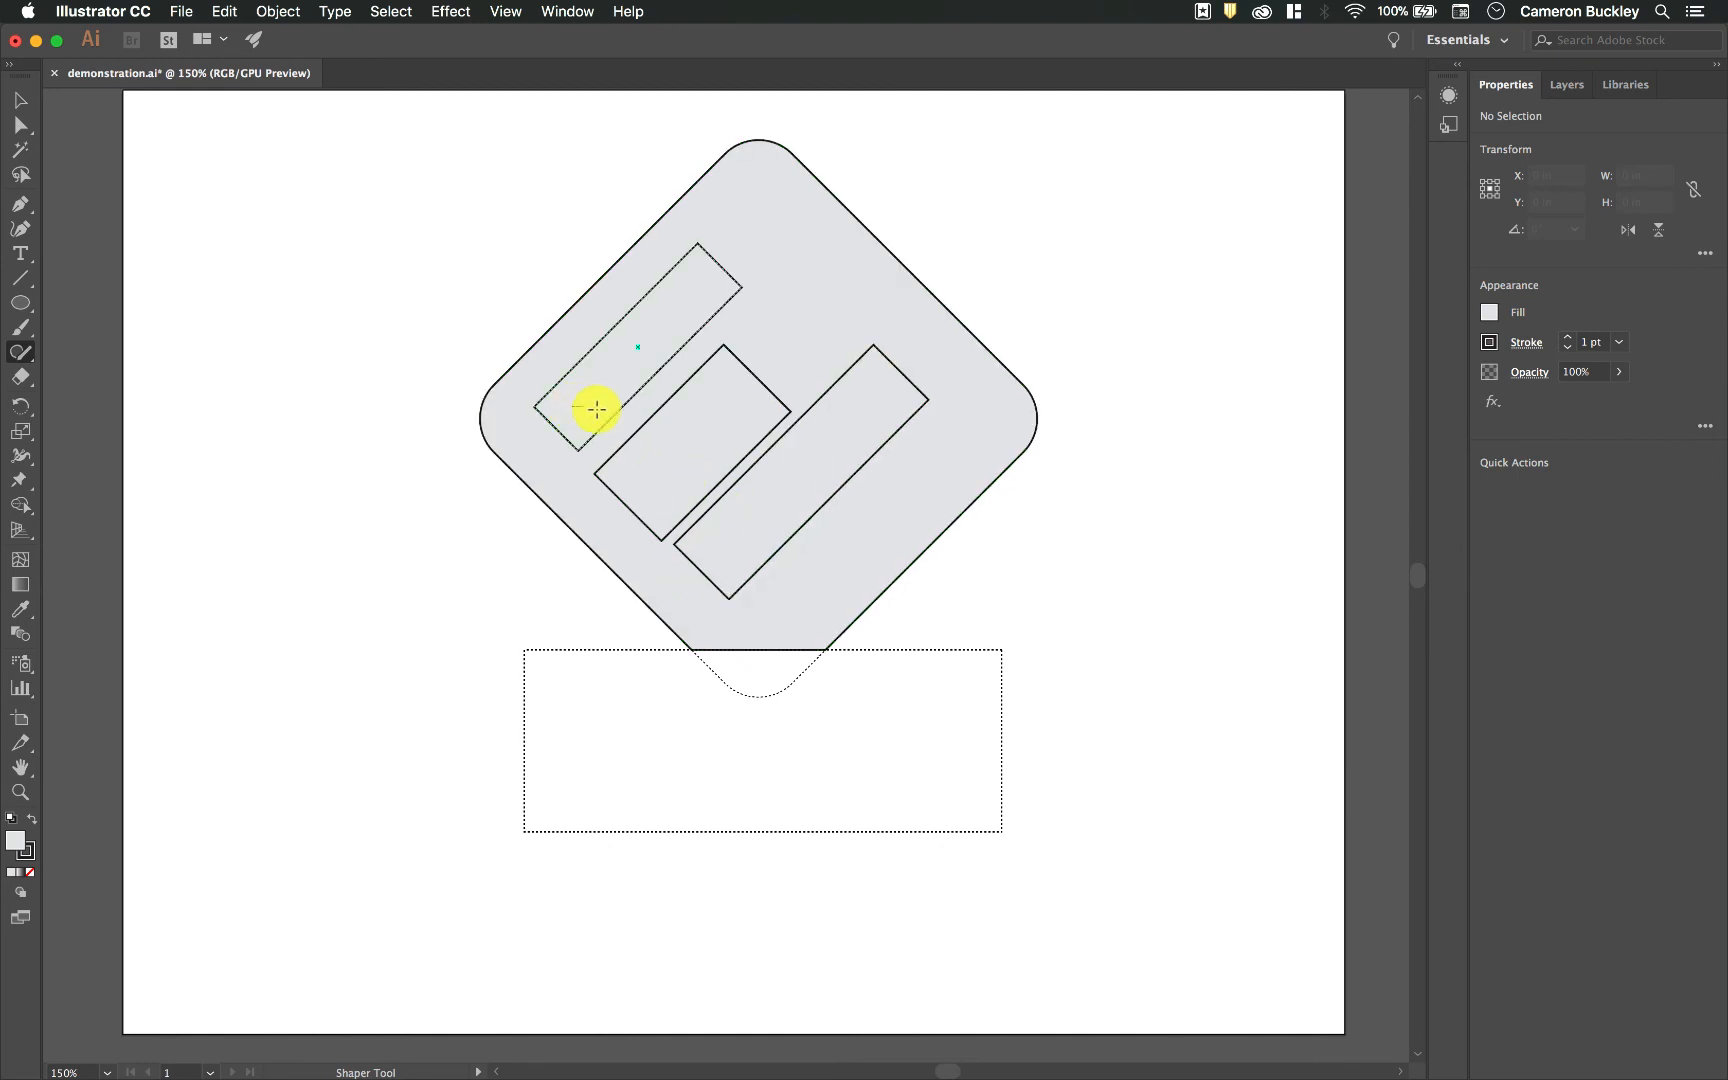
# Step: Knock out the areas of the three tilted rectangles so they become holes in the diamond
pyautogui.moveTo(667, 328); pyautogui.dragTo(670, 335)
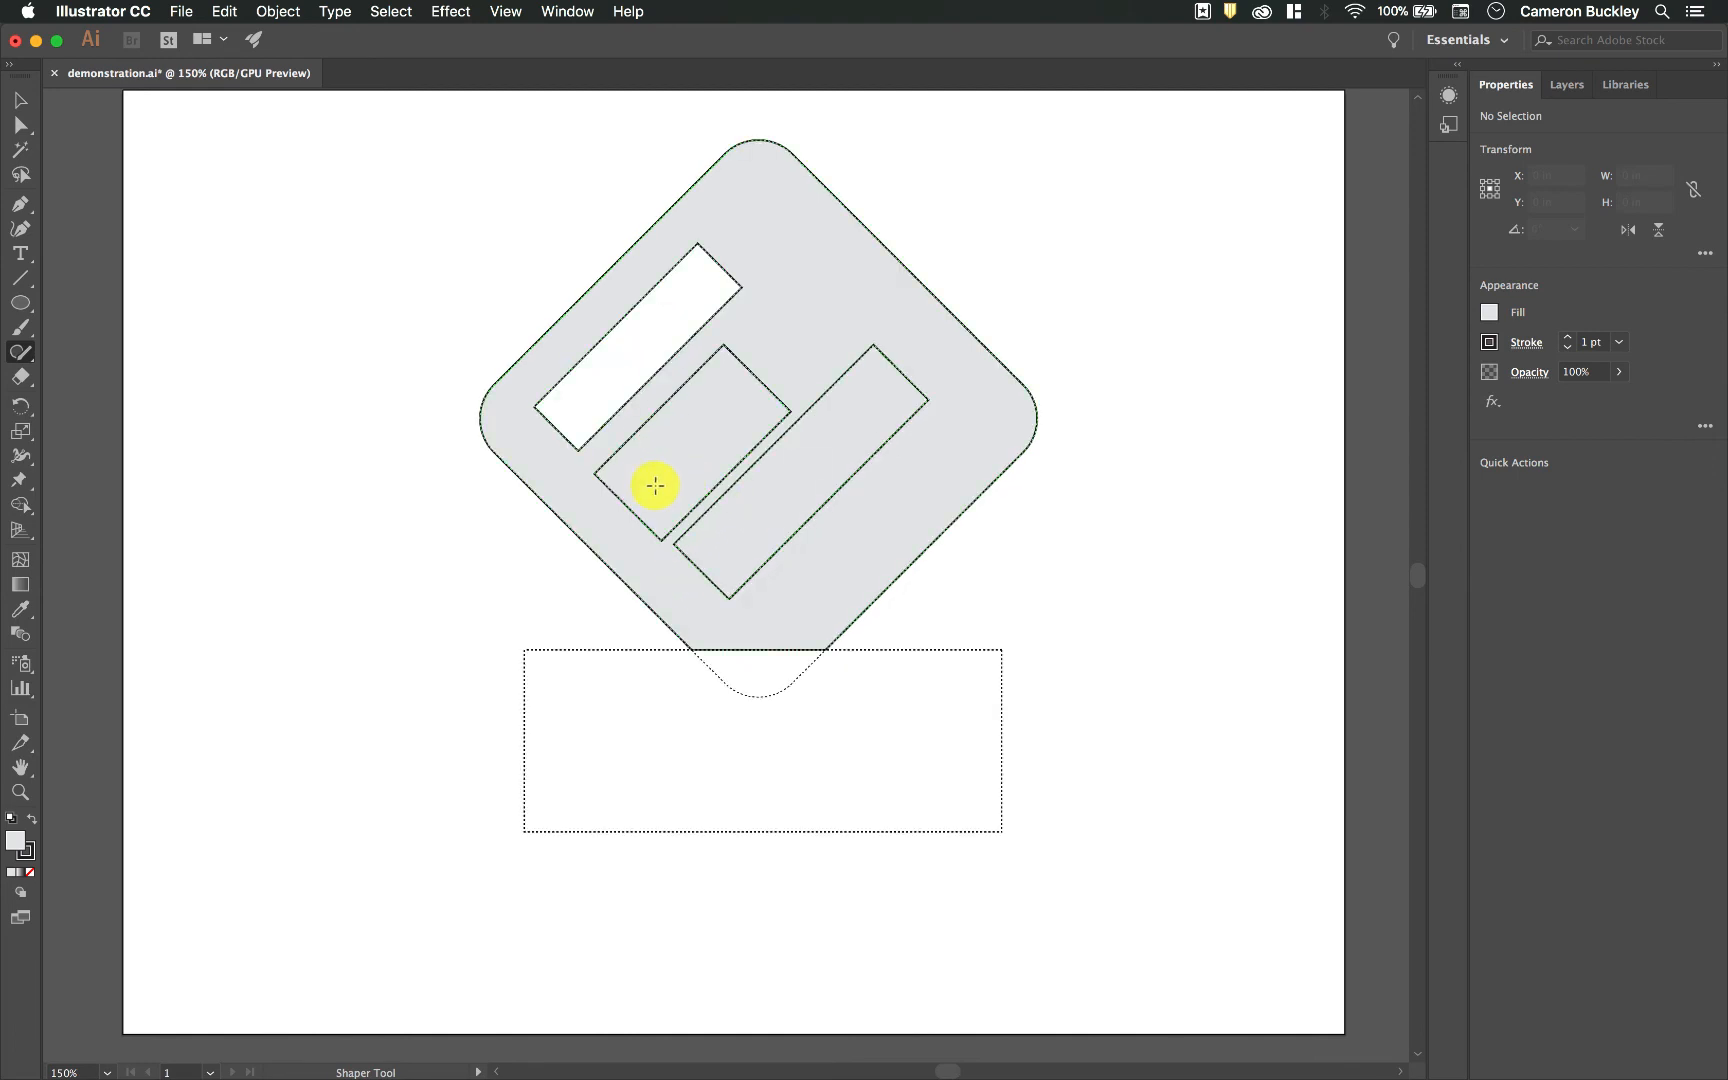
pyautogui.moveTo(691, 435); pyautogui.dragTo(713, 417)
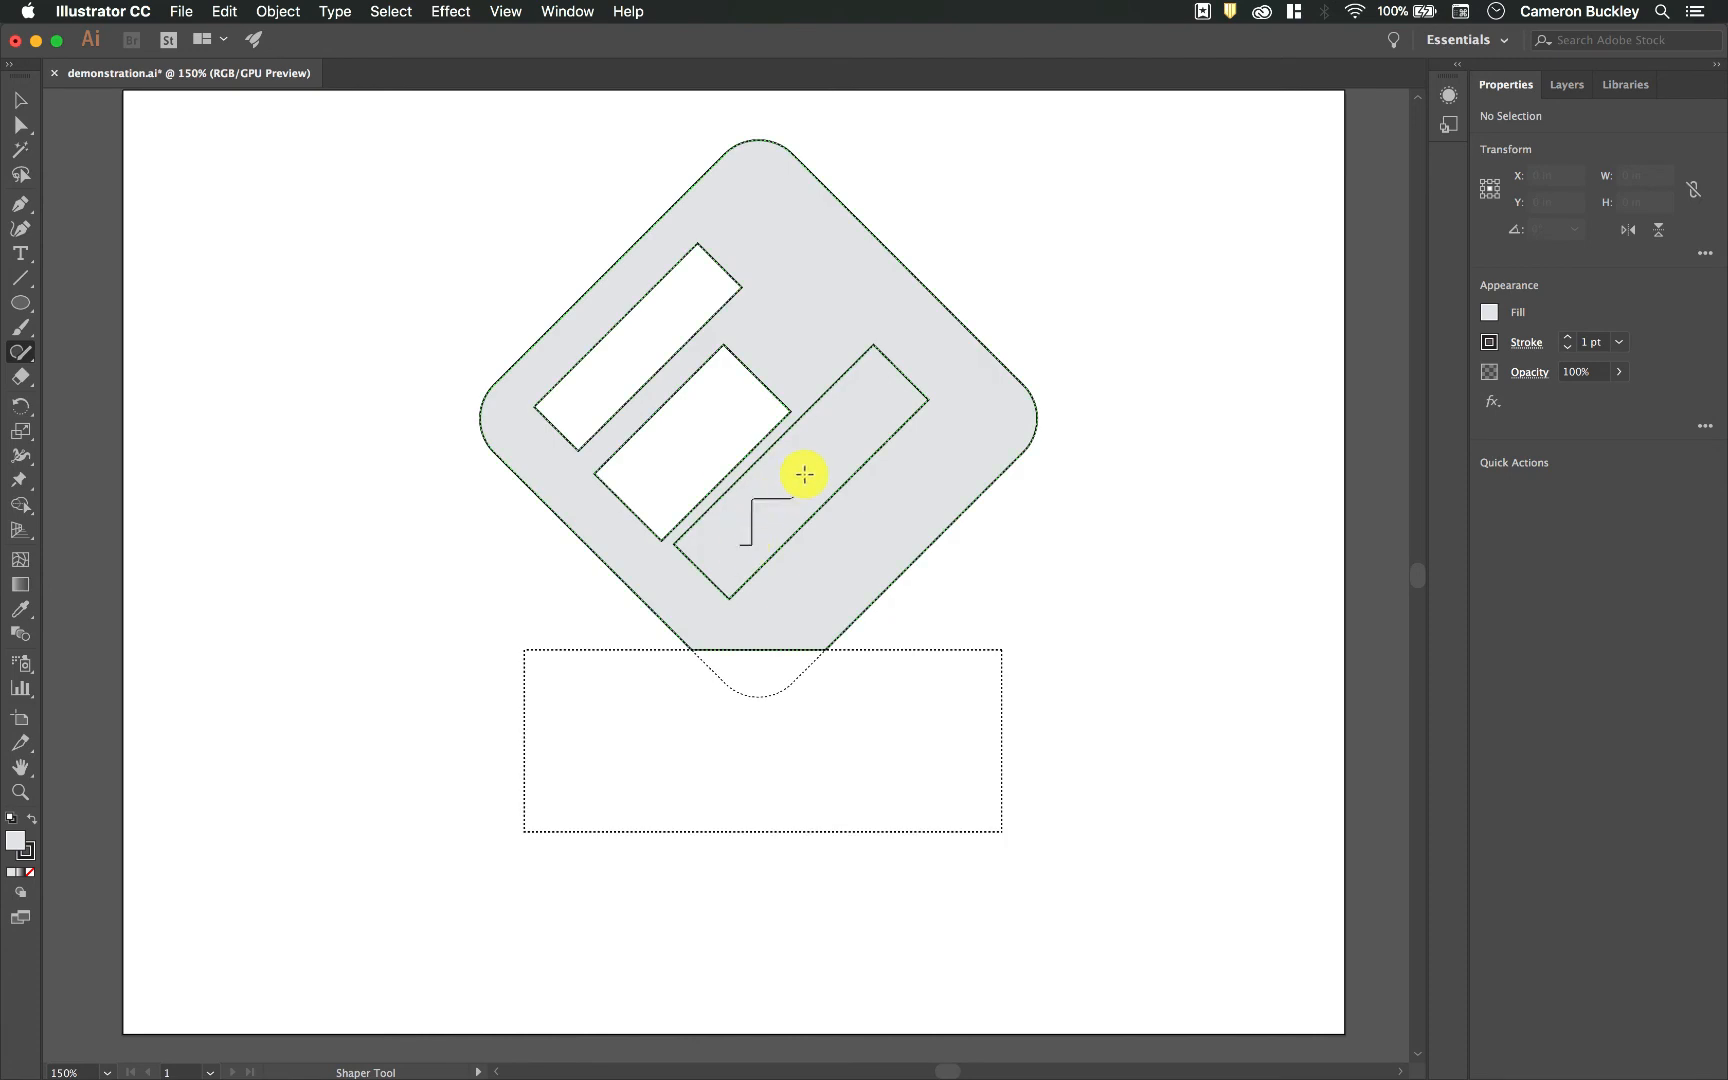
pyautogui.moveTo(794, 497); pyautogui.dragTo(828, 458)
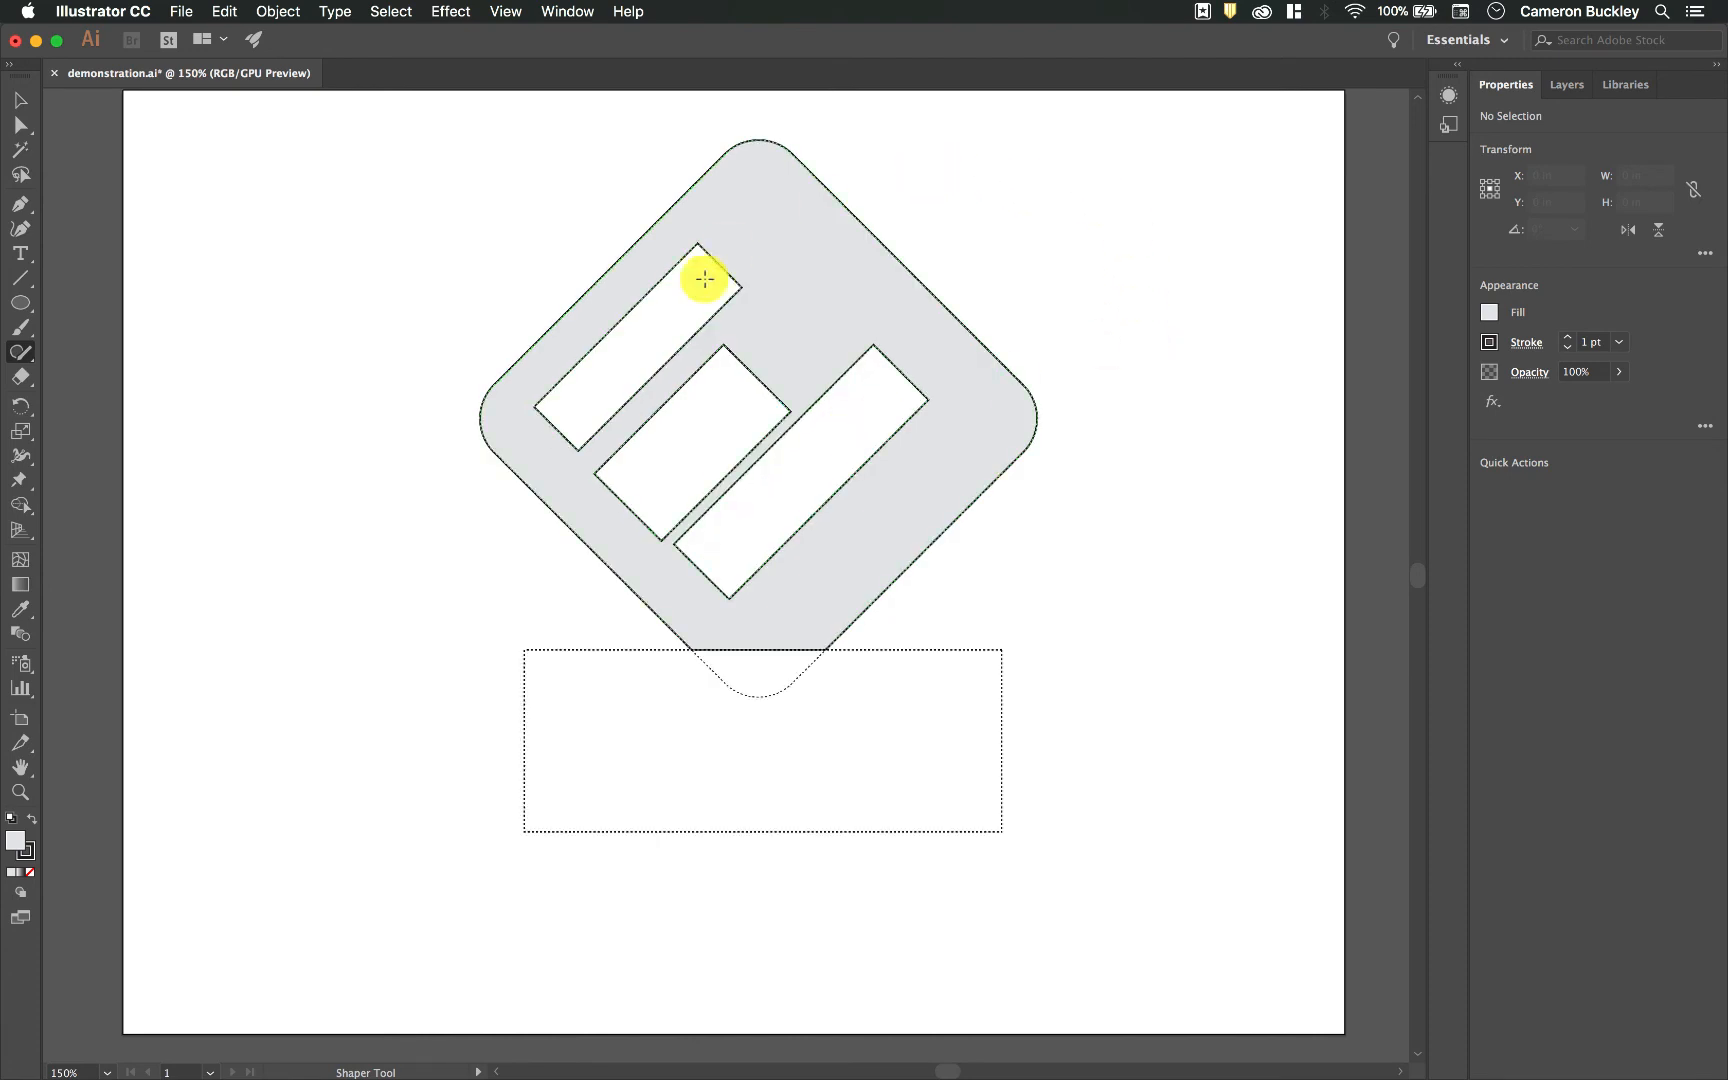
# Step: Round the corners of each of the three rectangular cutouts inside the diamond's Shaper group
pyautogui.doubleClick(698, 330)
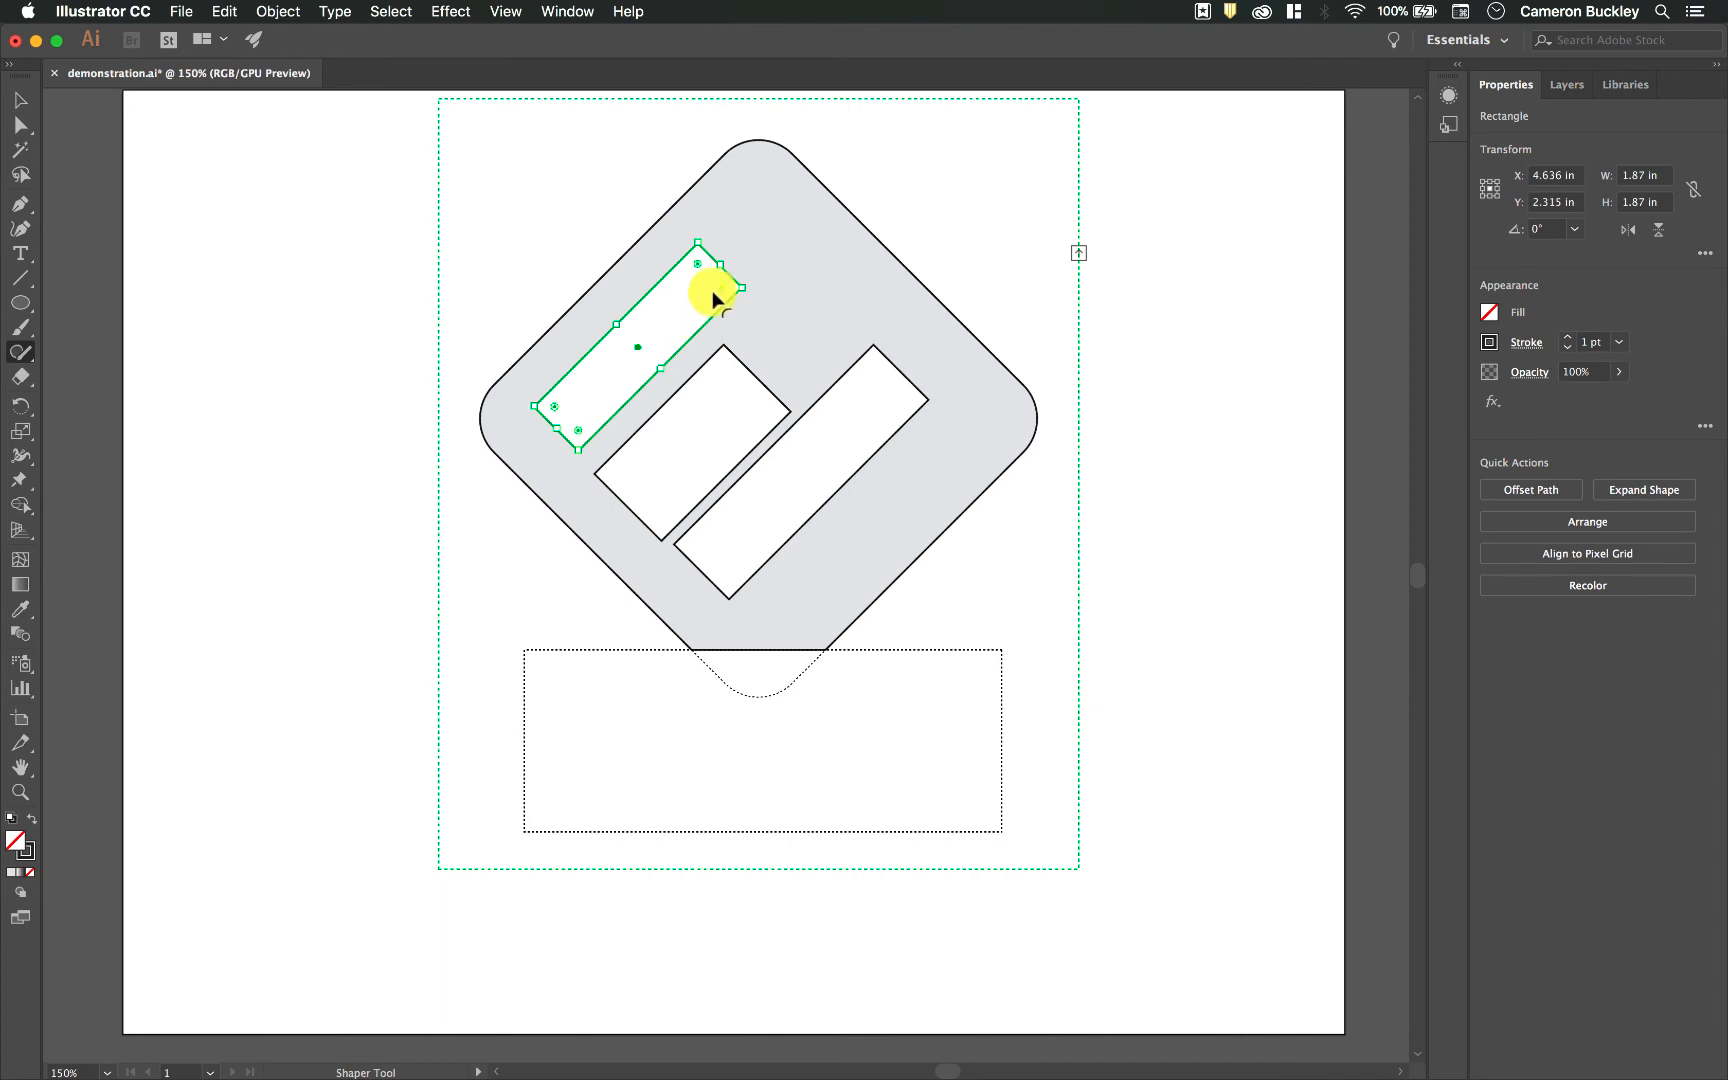
pyautogui.moveTo(722, 294); pyautogui.dragTo(702, 297)
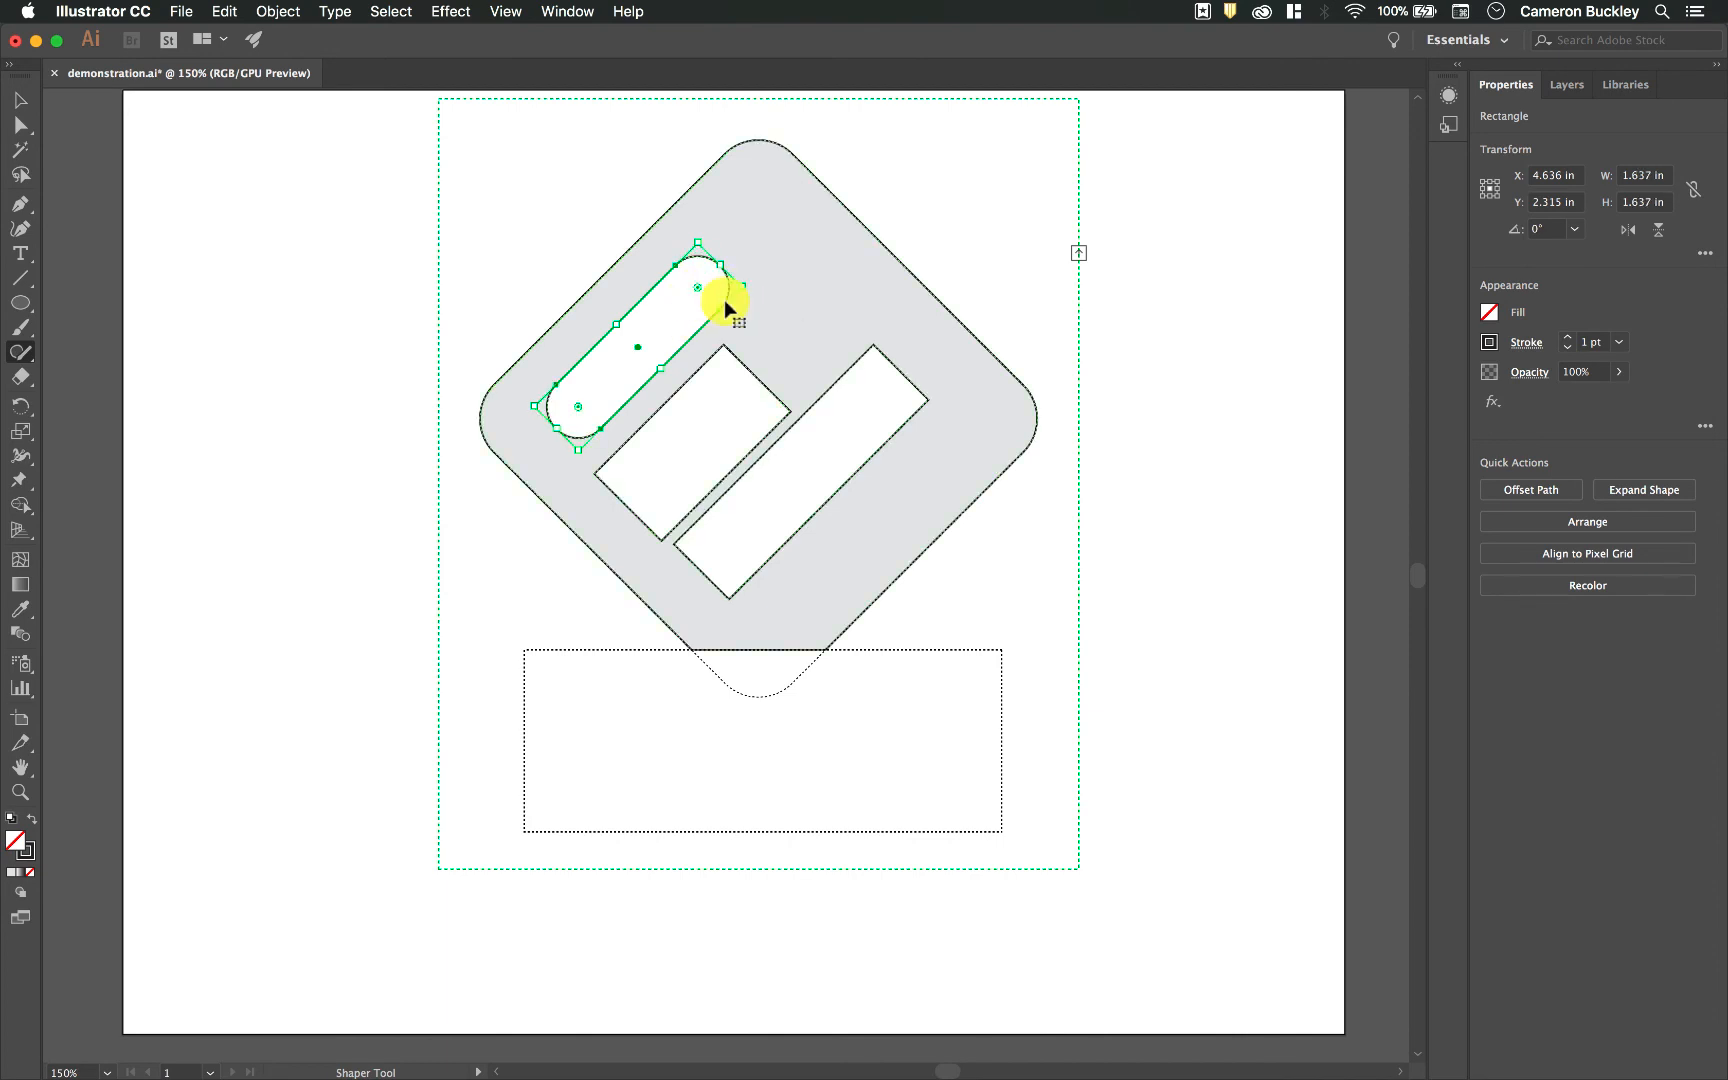
pyautogui.click(703, 428)
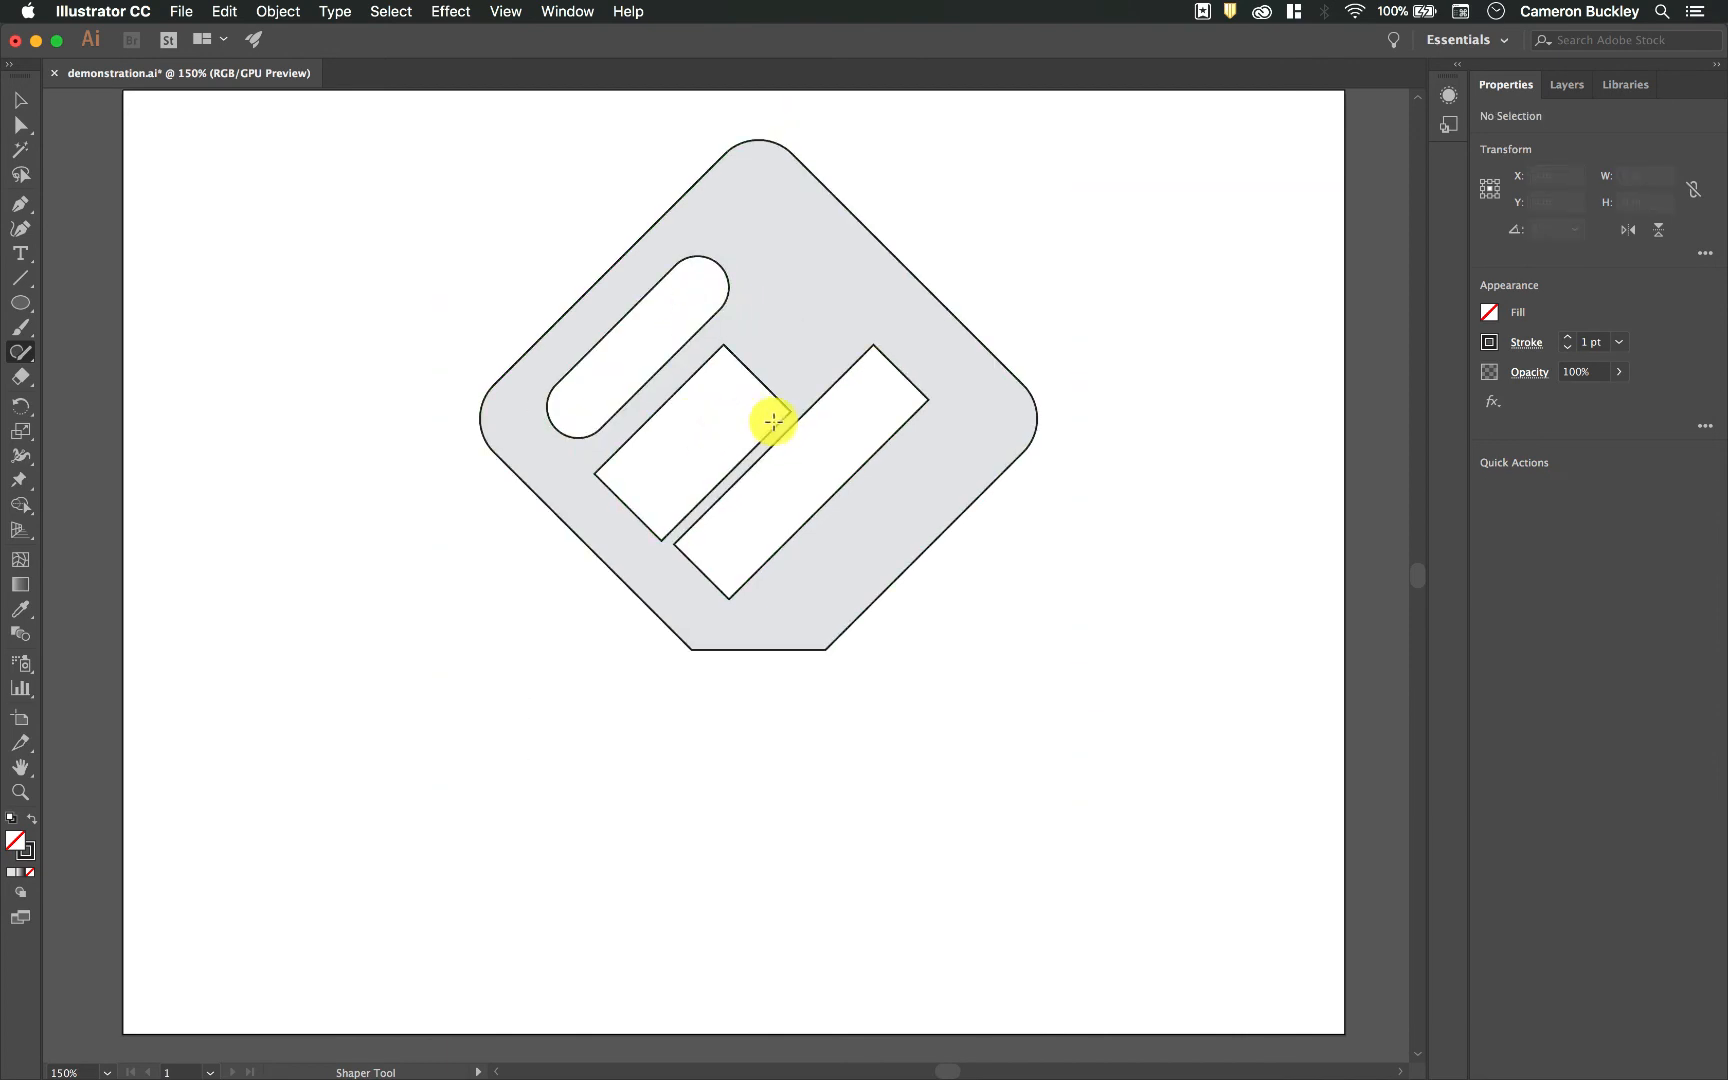
pyautogui.click(779, 418)
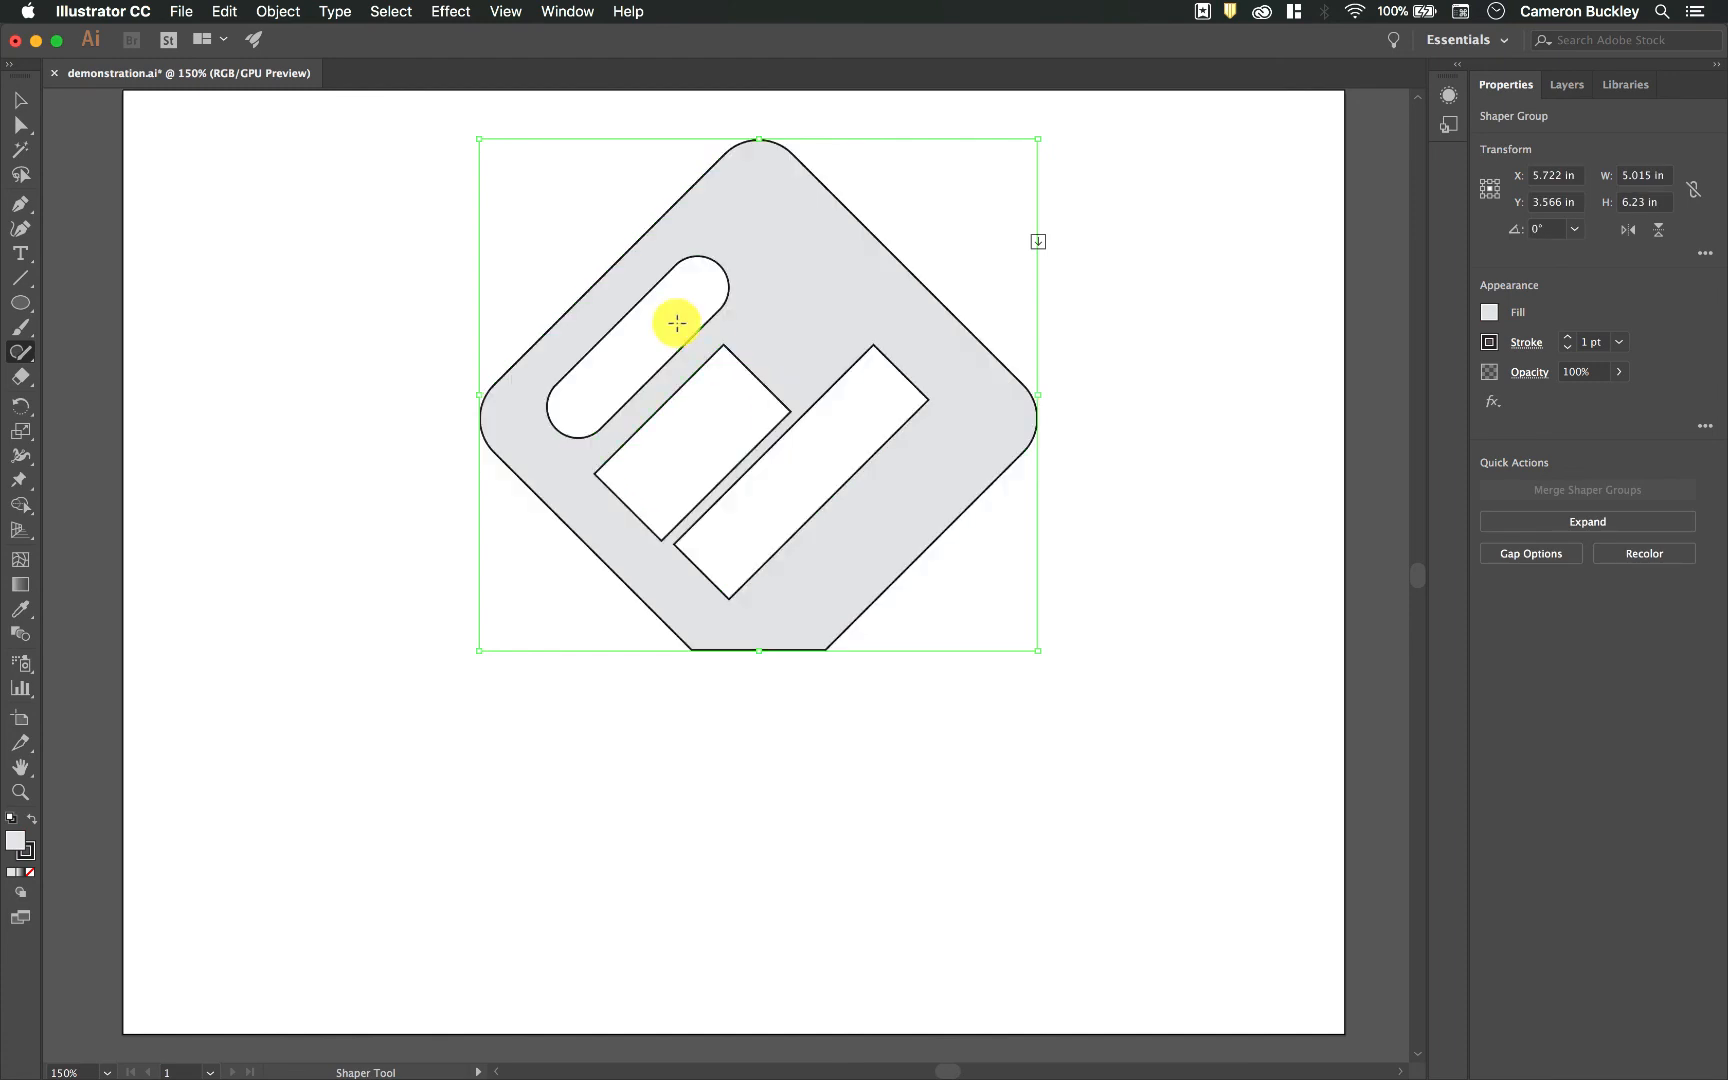
pyautogui.click(722, 376)
pyautogui.moveTo(724, 359); pyautogui.dragTo(723, 381)
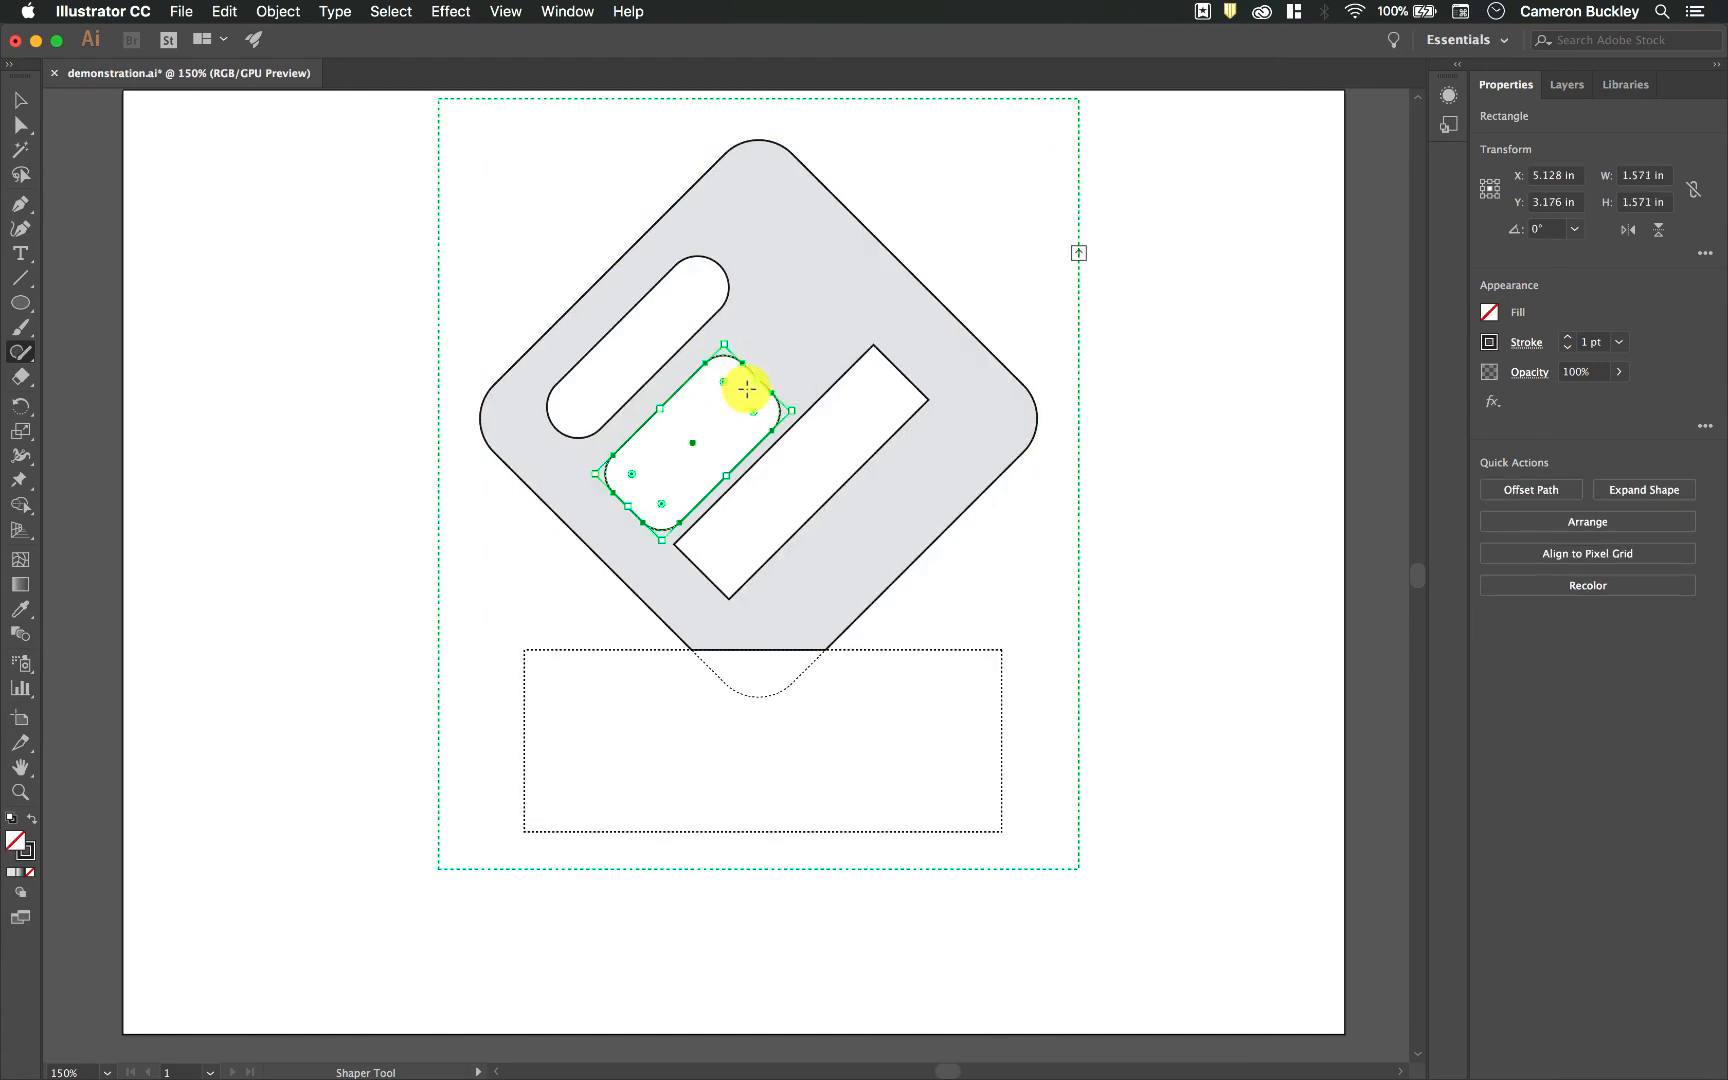
pyautogui.click(880, 392)
pyautogui.click(879, 357)
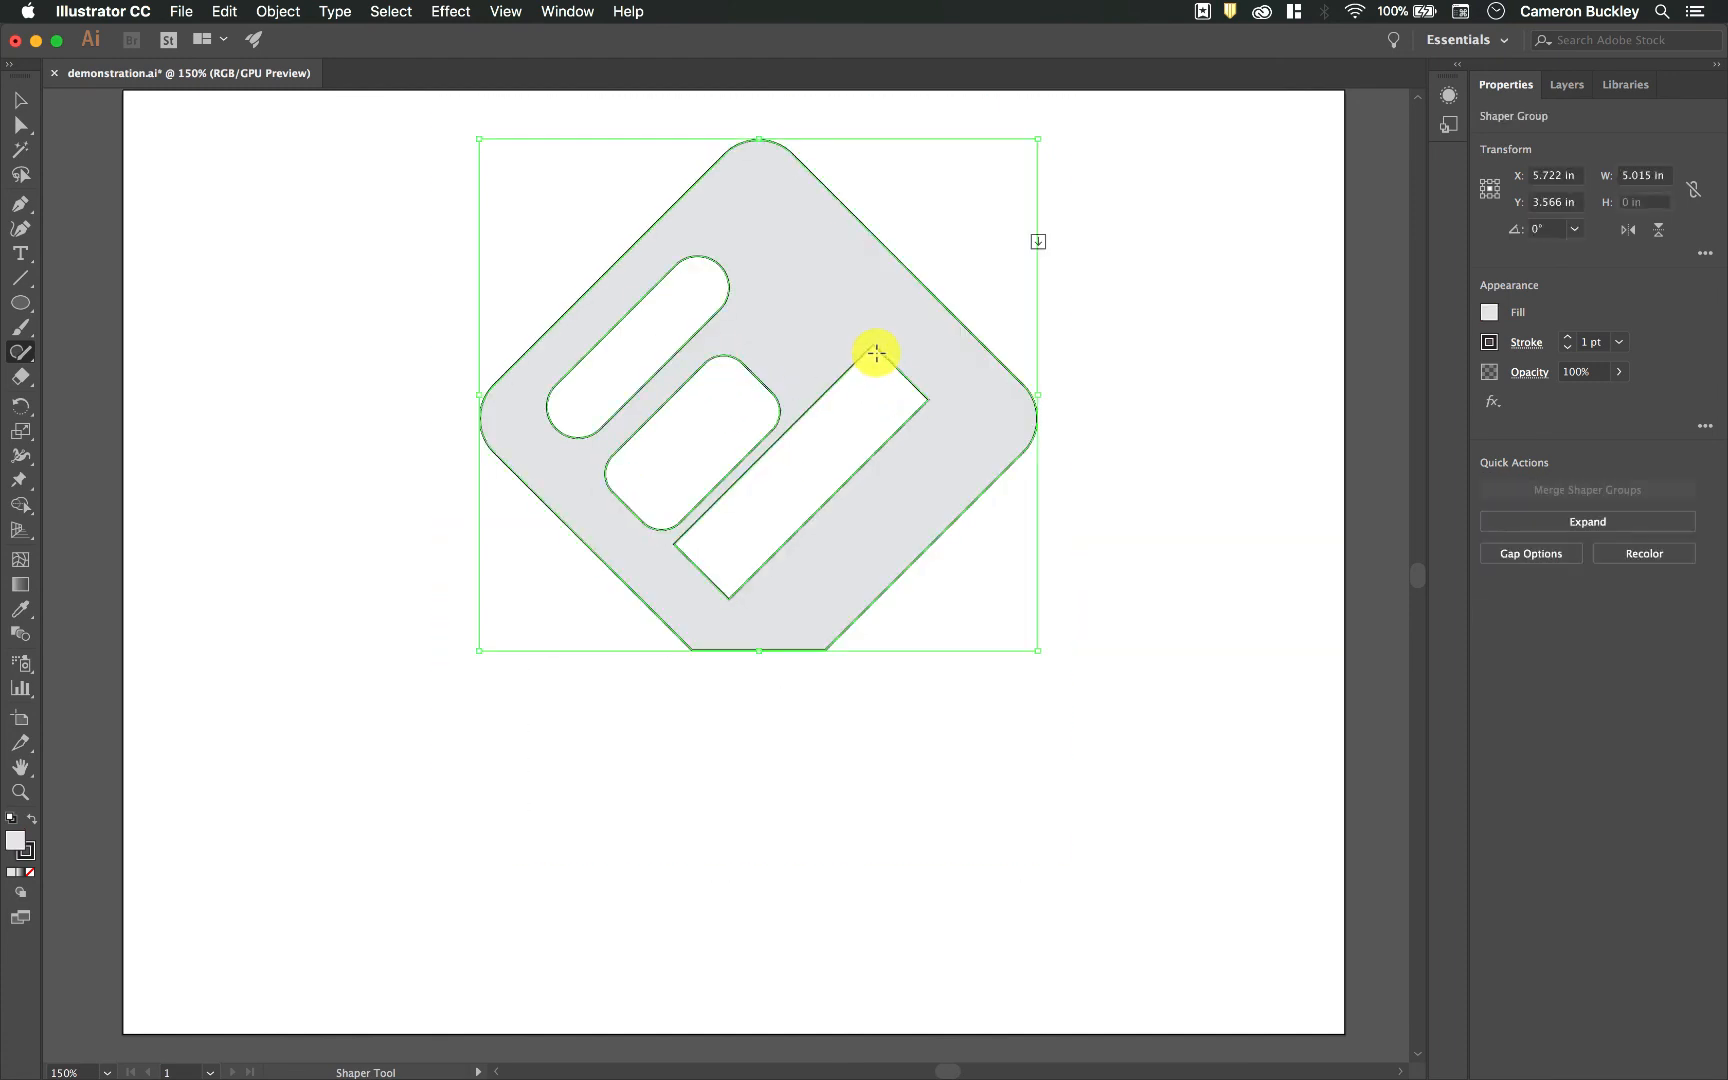
pyautogui.click(874, 352)
pyautogui.moveTo(873, 352); pyautogui.dragTo(871, 390)
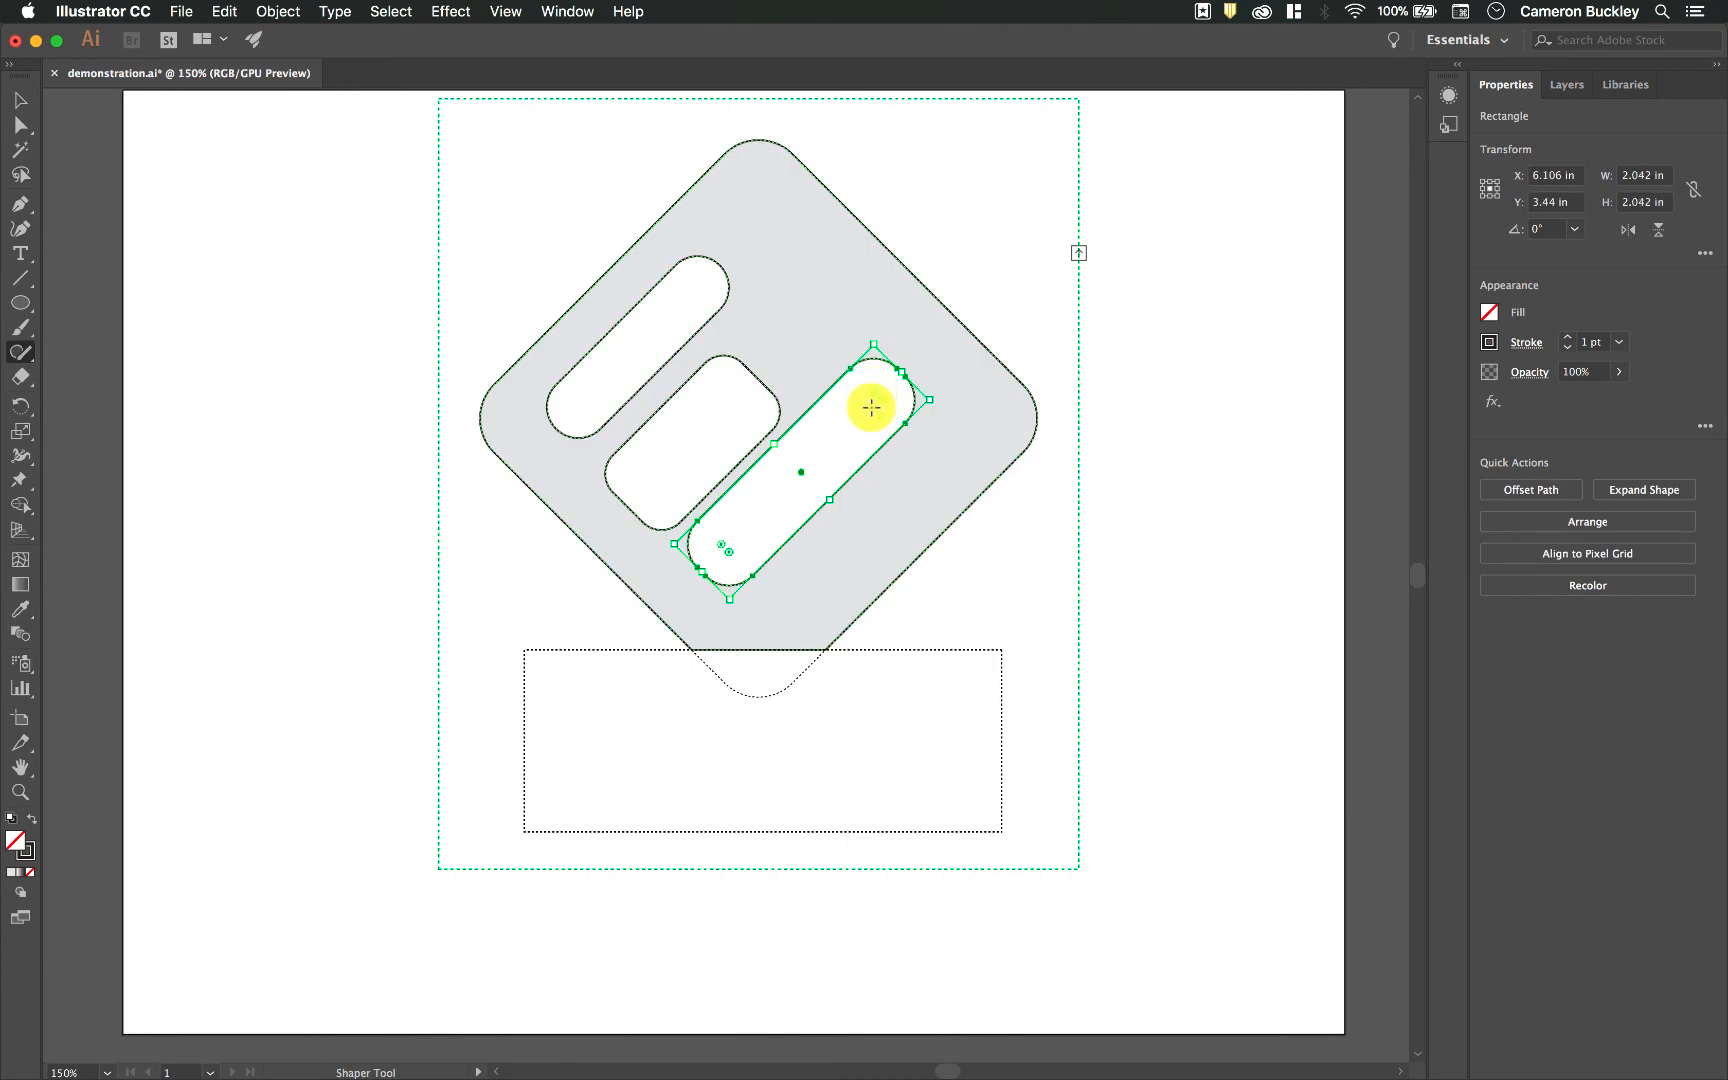
# Step: Narrow the middle cutout into a slot and reposition the middle and longest slots so they are evenly spaced inside the diamond
pyautogui.click(754, 447)
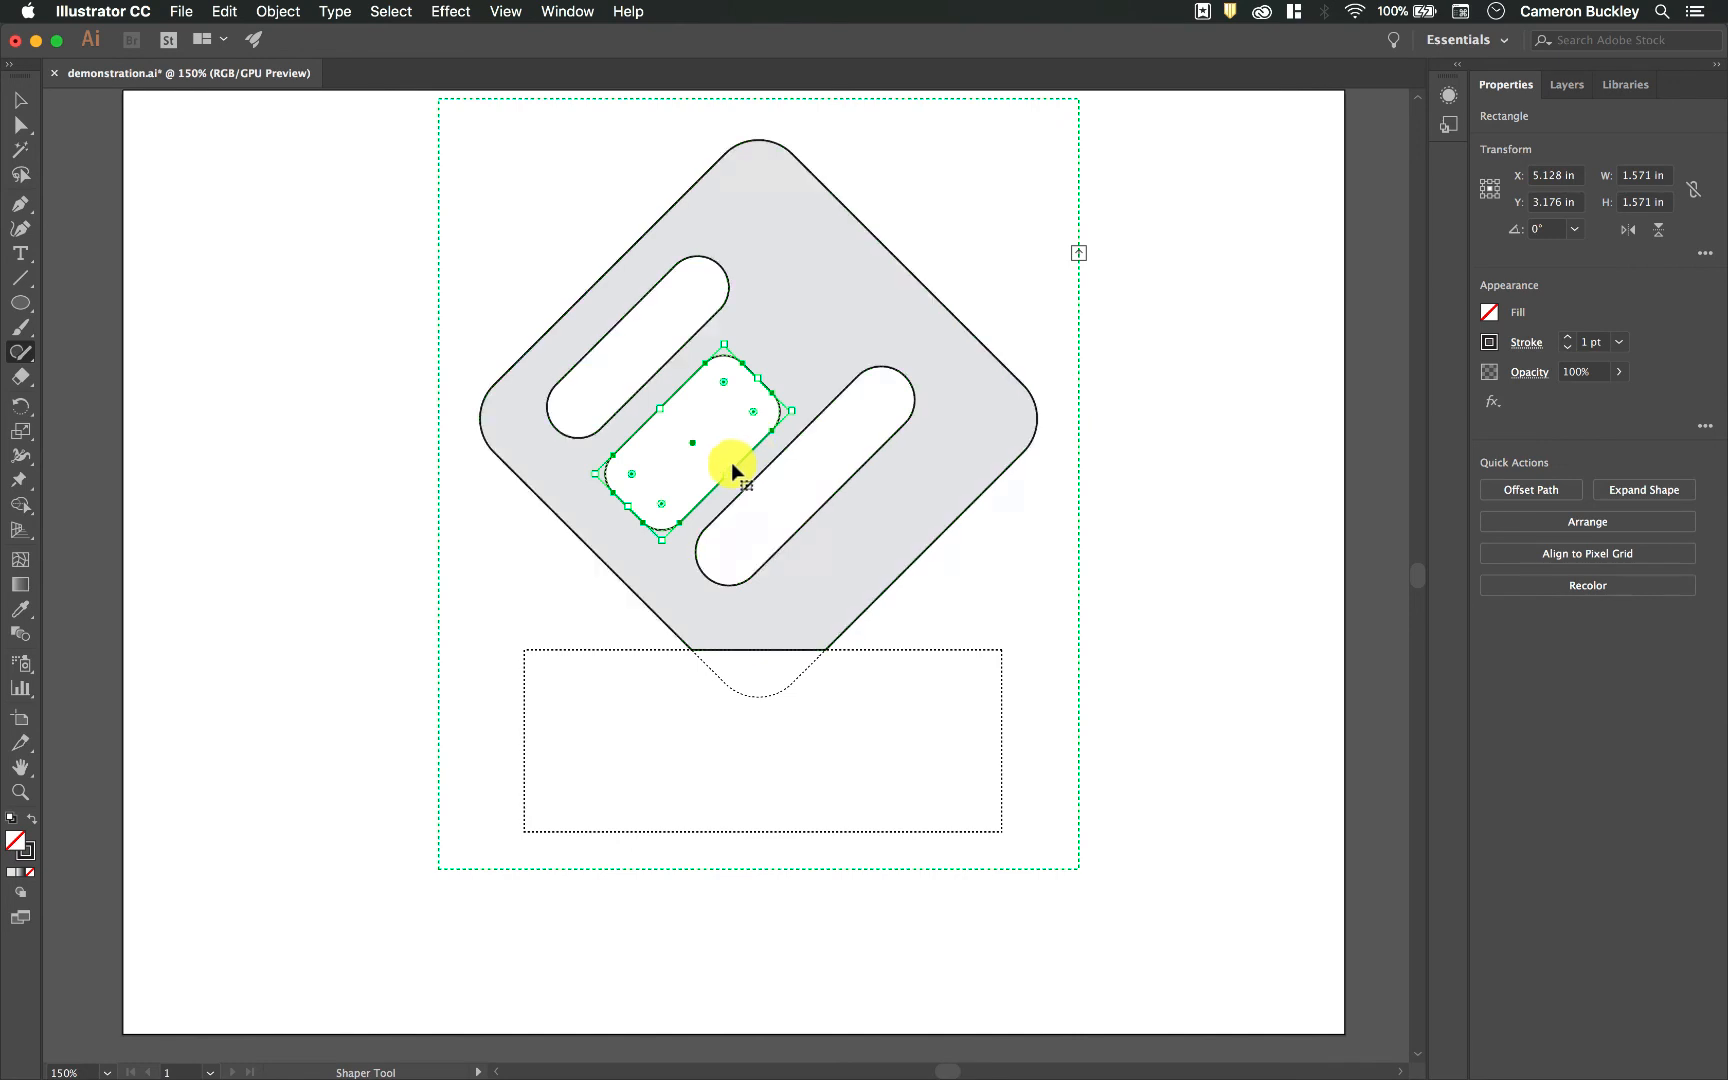
pyautogui.moveTo(729, 472); pyautogui.dragTo(698, 451)
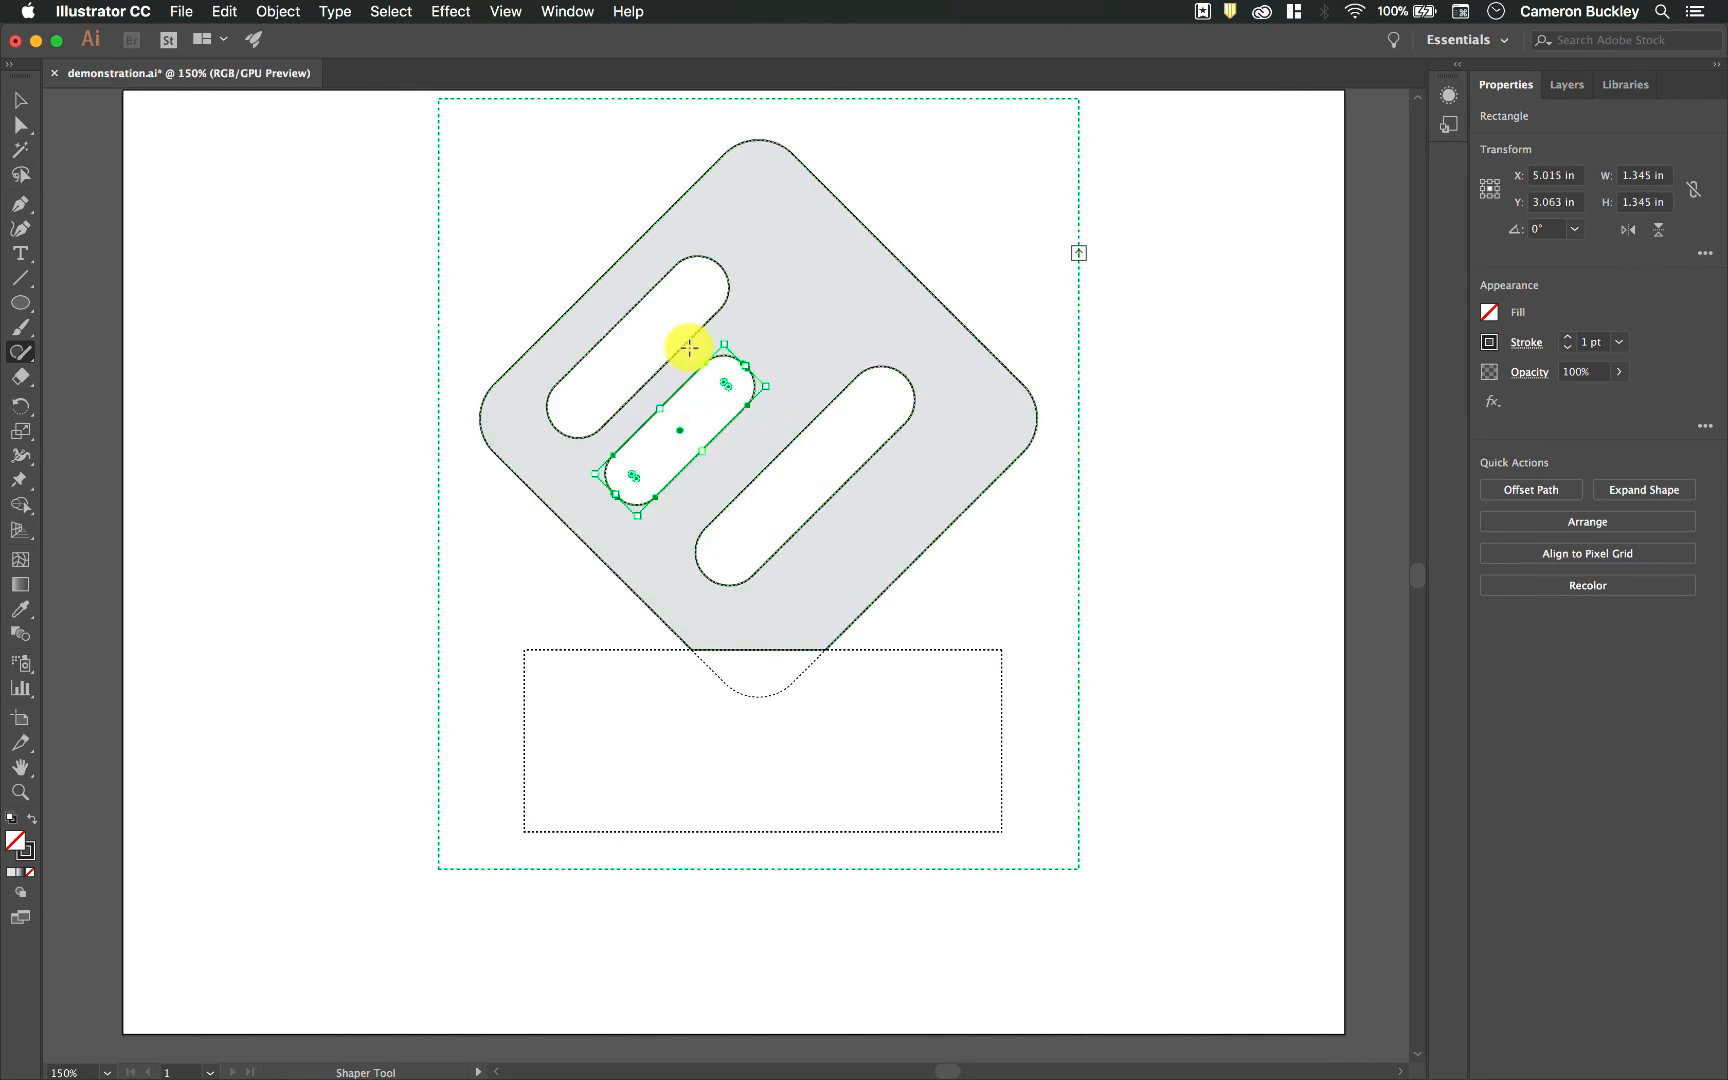
pyautogui.click(781, 452)
pyautogui.moveTo(775, 448)
pyautogui.mouseDown()
pyautogui.moveTo(741, 458)
pyautogui.moveTo(759, 420)
pyautogui.moveTo(747, 447)
pyautogui.mouseUp()
pyautogui.click(752, 377)
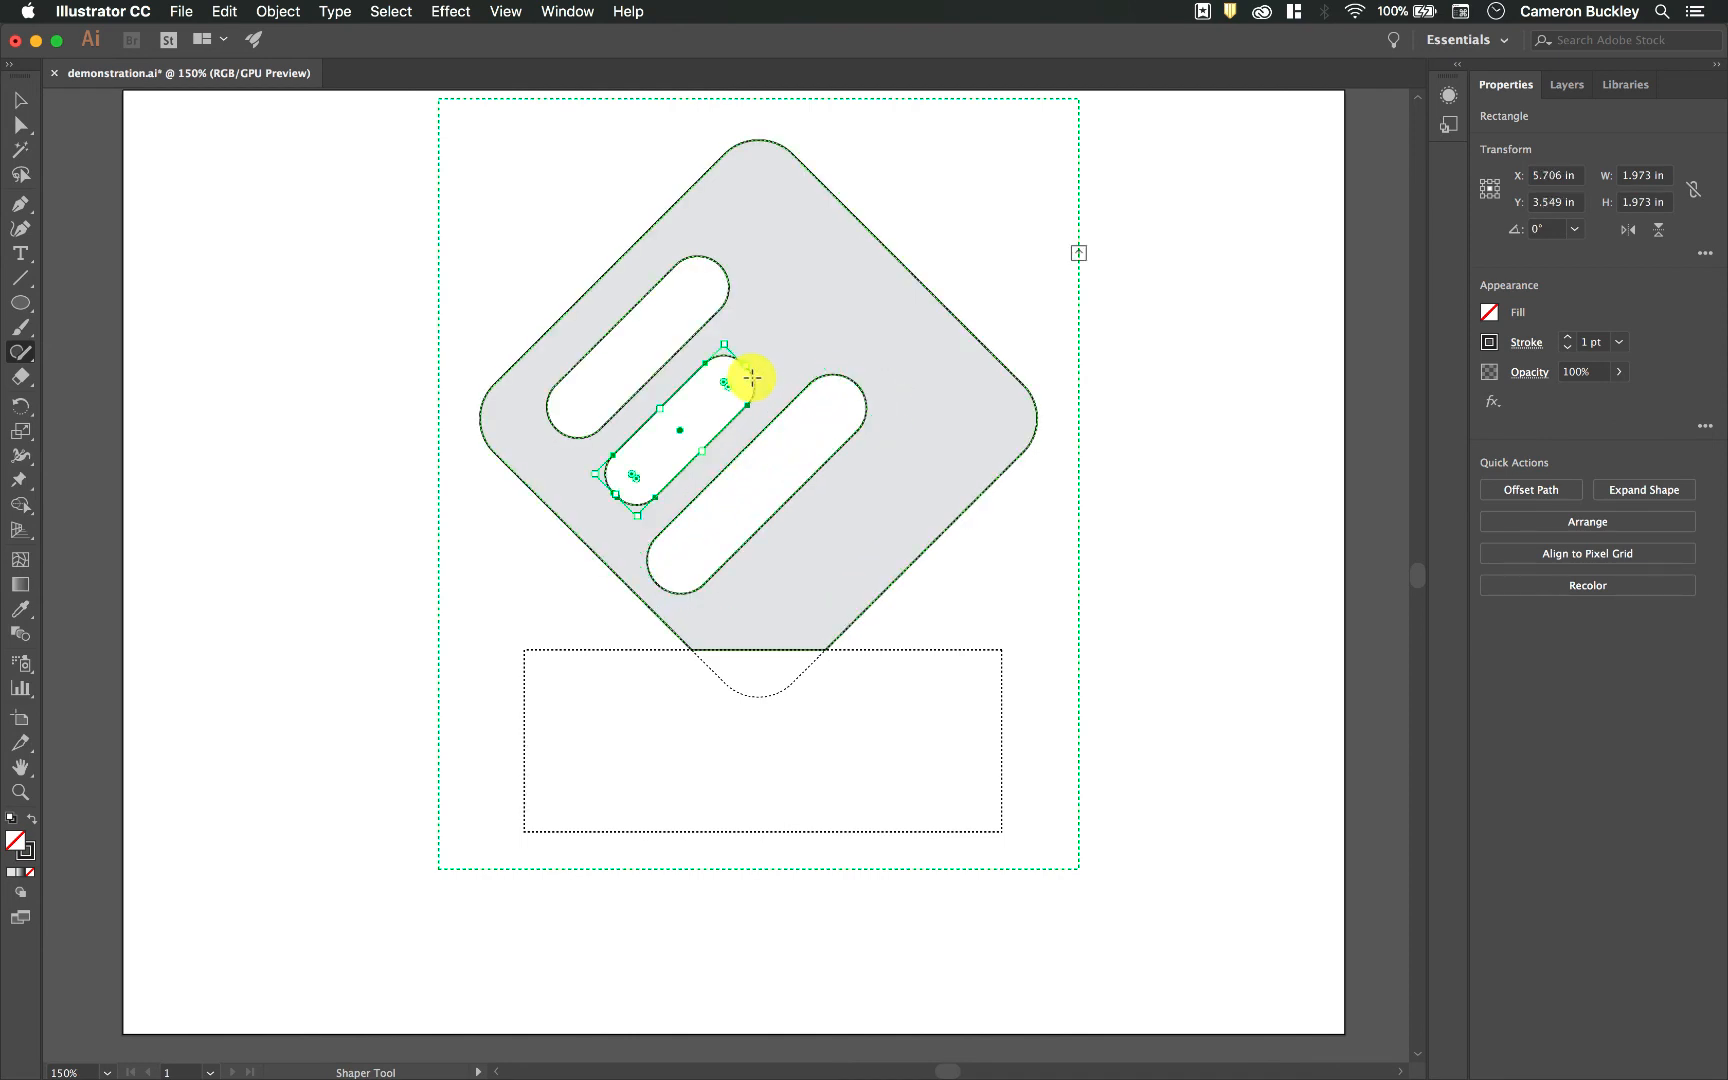
pyautogui.moveTo(752, 377); pyautogui.dragTo(799, 330)
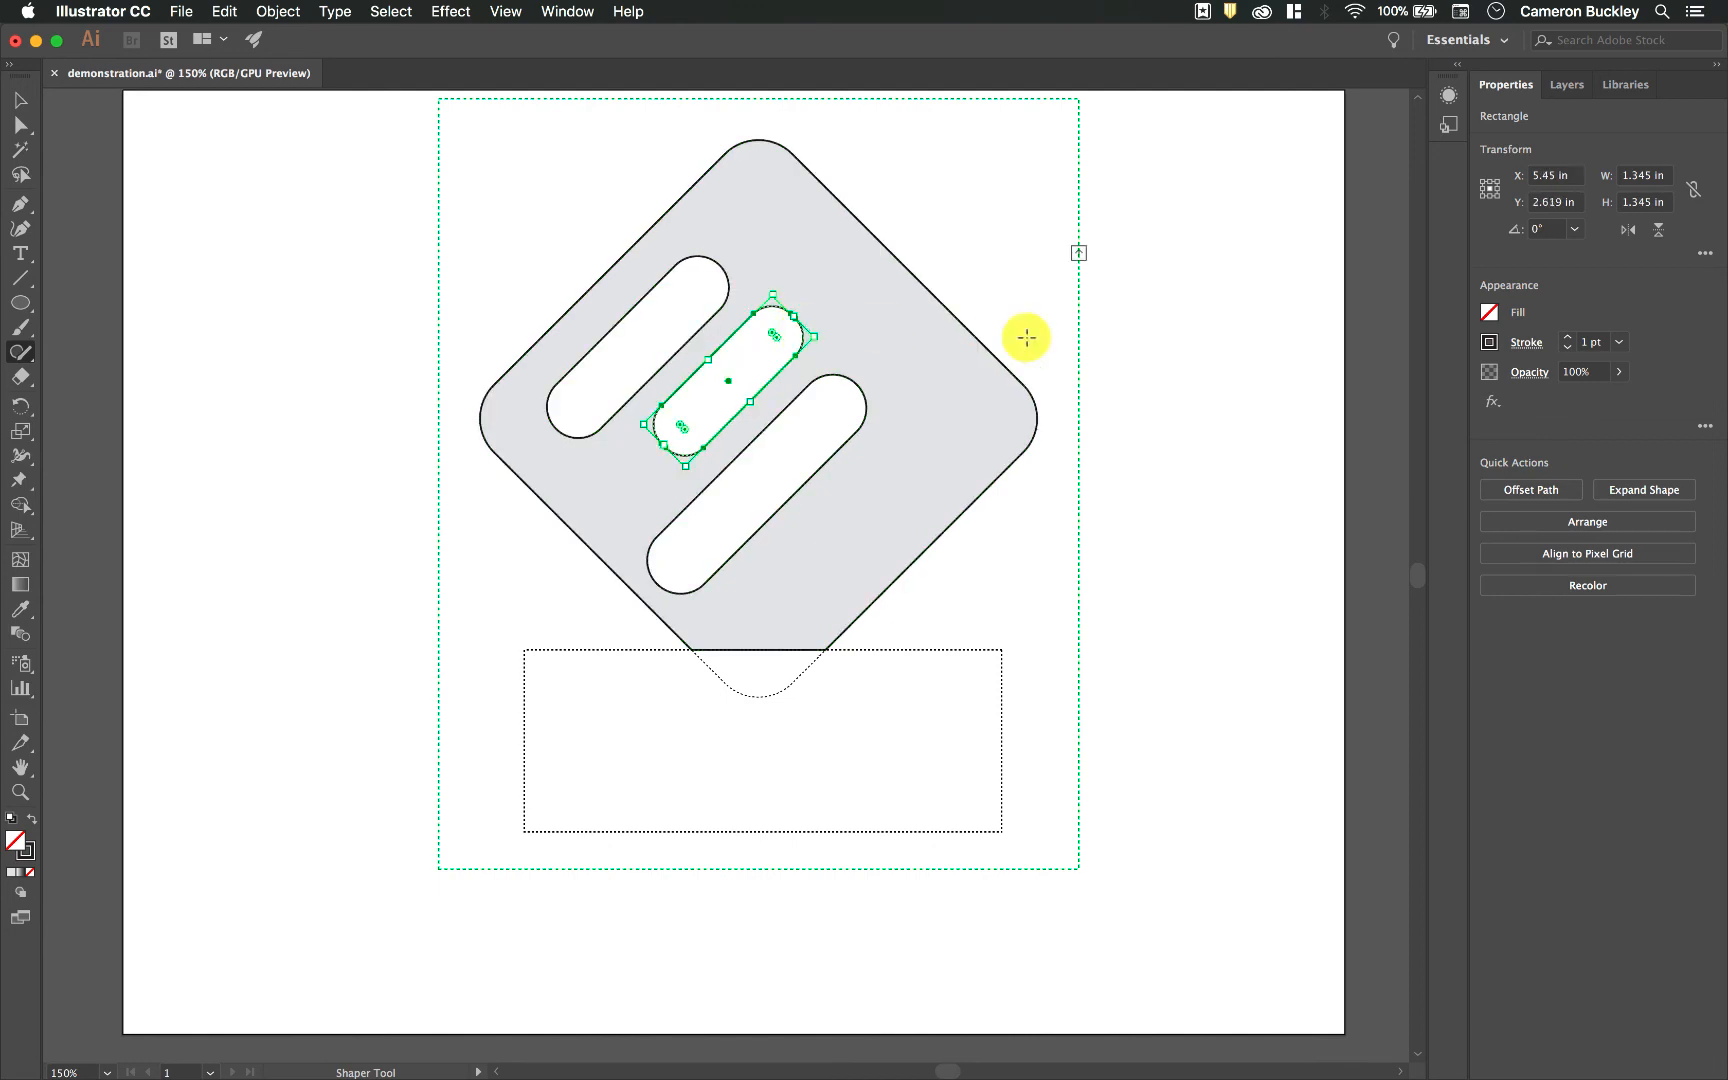
# Step: Move the subtracted rectangle up so it trims more off the diamond's lower corner
pyautogui.click(1149, 452)
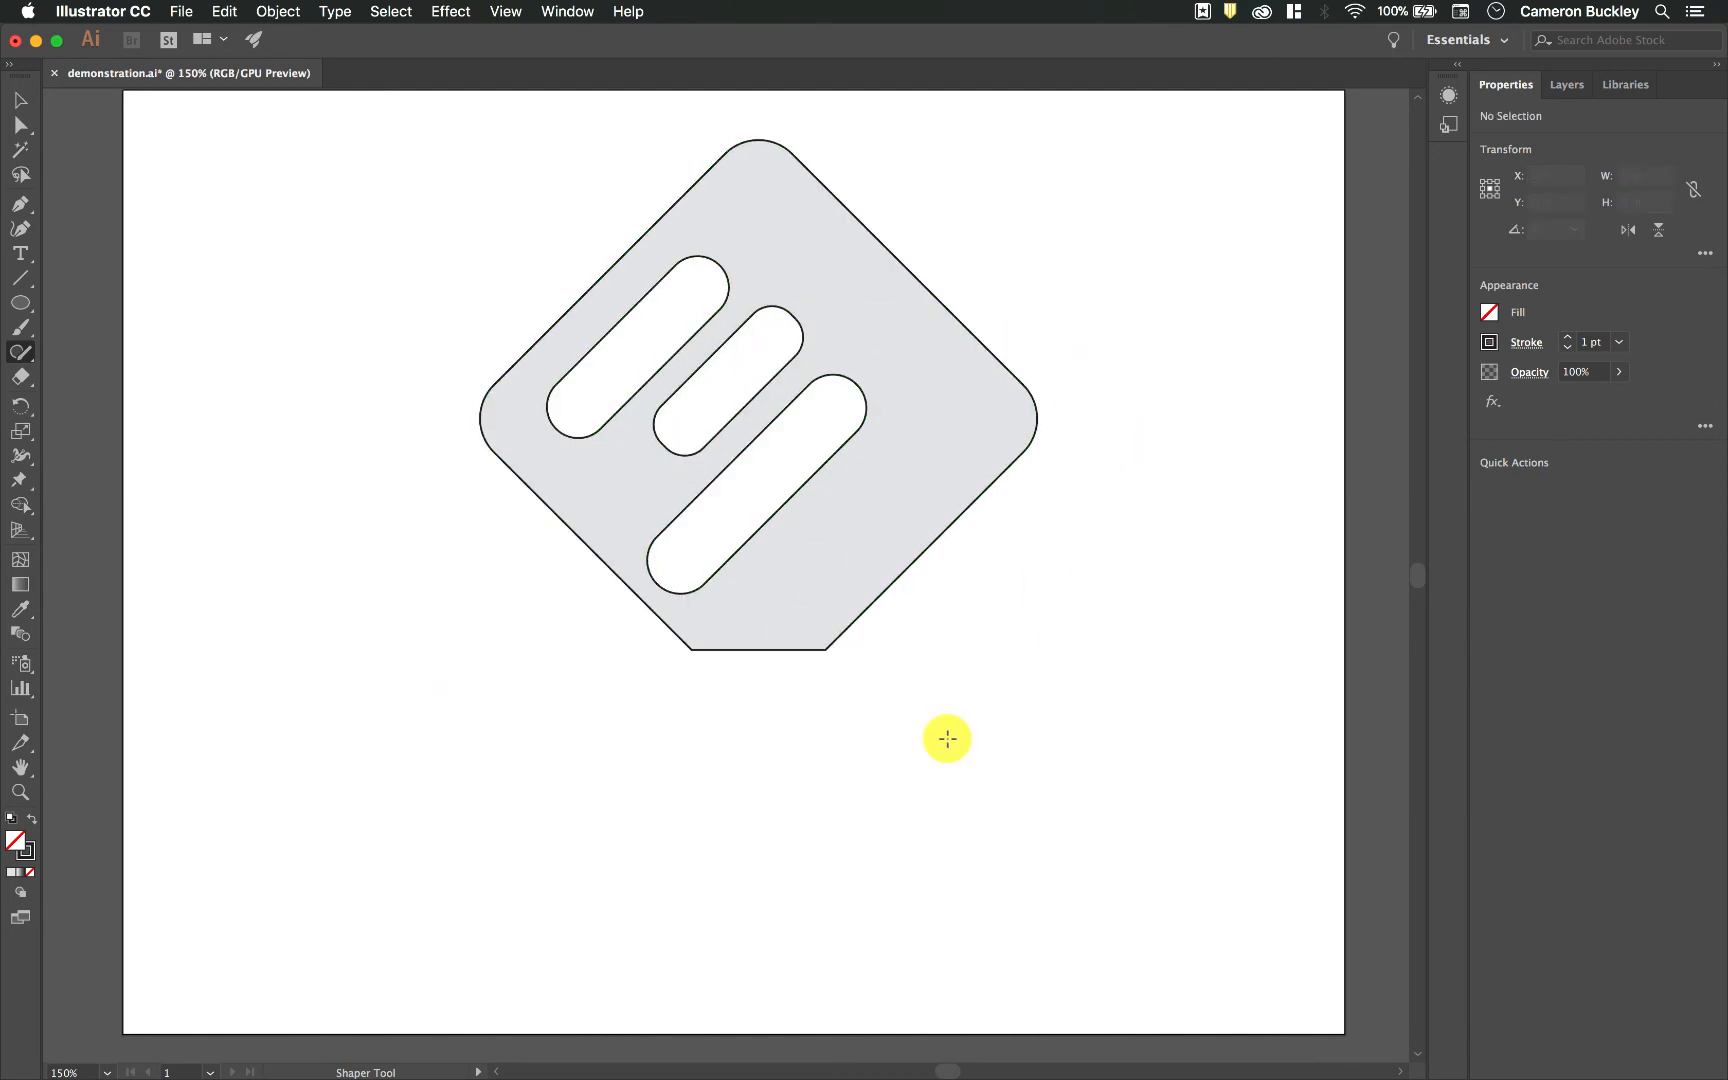
pyautogui.moveTo(795, 660); pyautogui.dragTo(796, 608)
pyautogui.click(1232, 589)
# Step: Select the whole diamond group and delete it from the artboard
pyautogui.press('v')
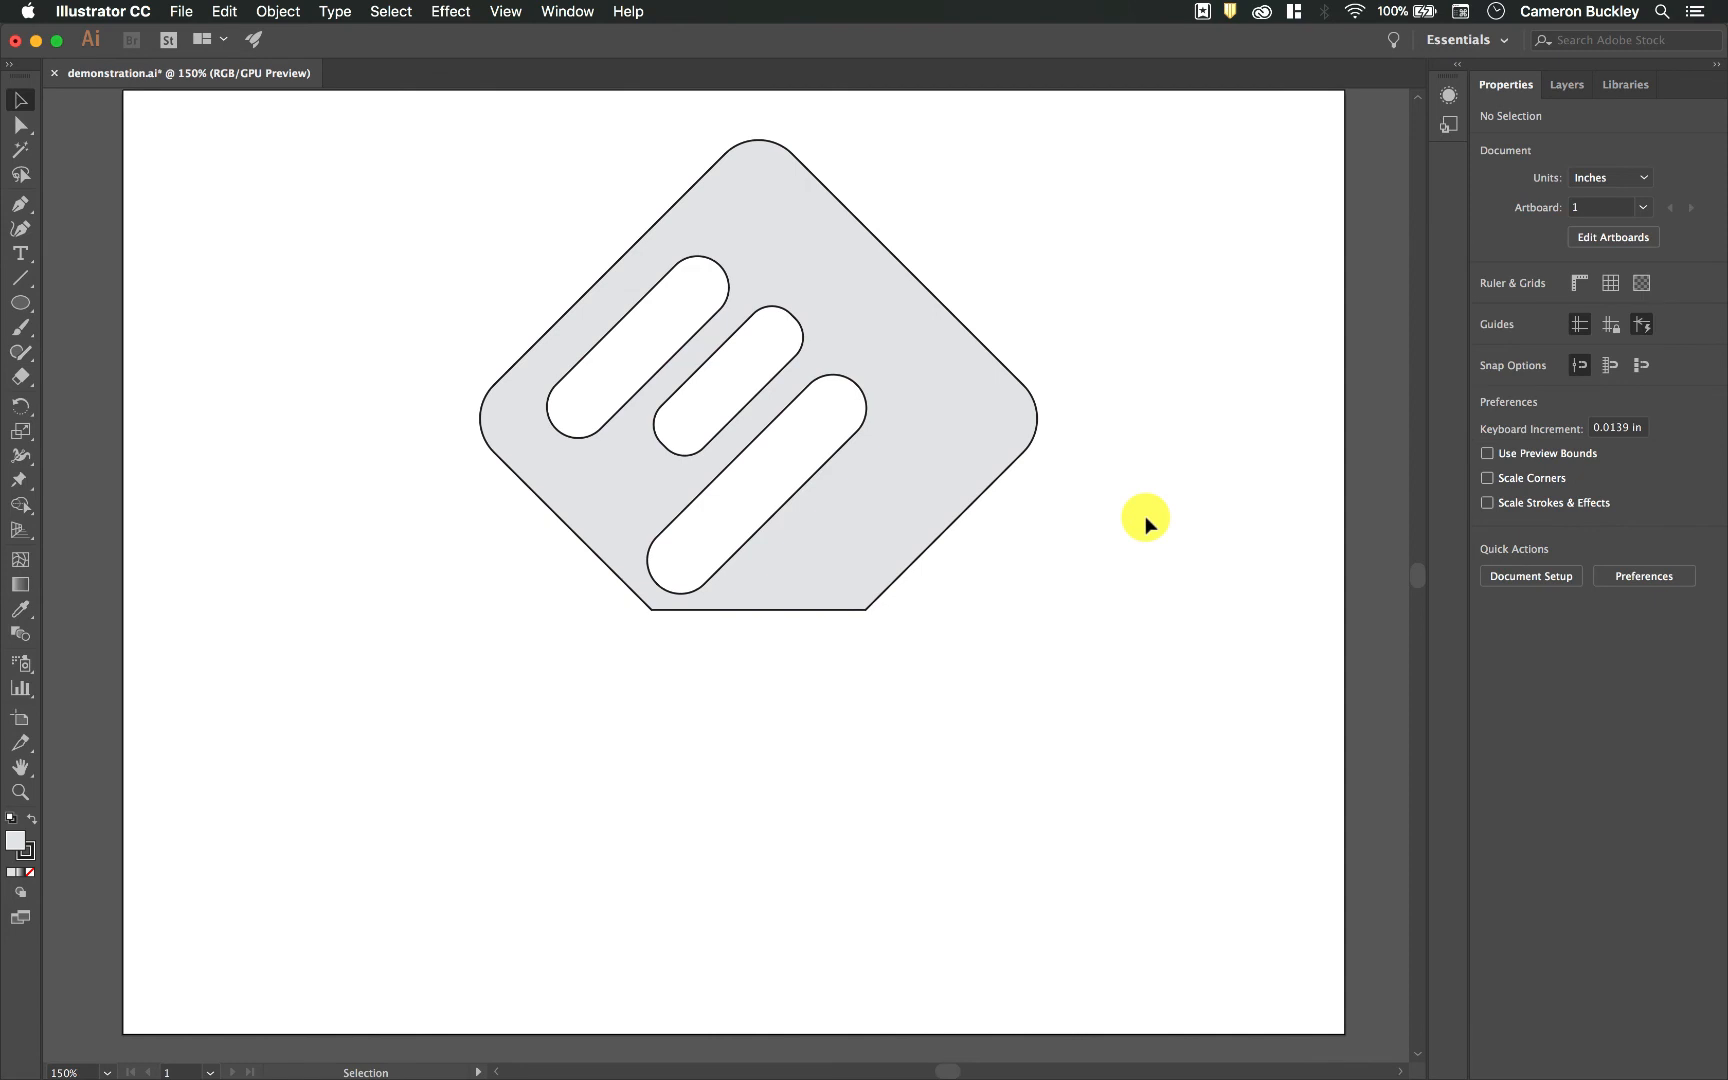
pyautogui.press('super+a')
pyautogui.press('BackSpace')
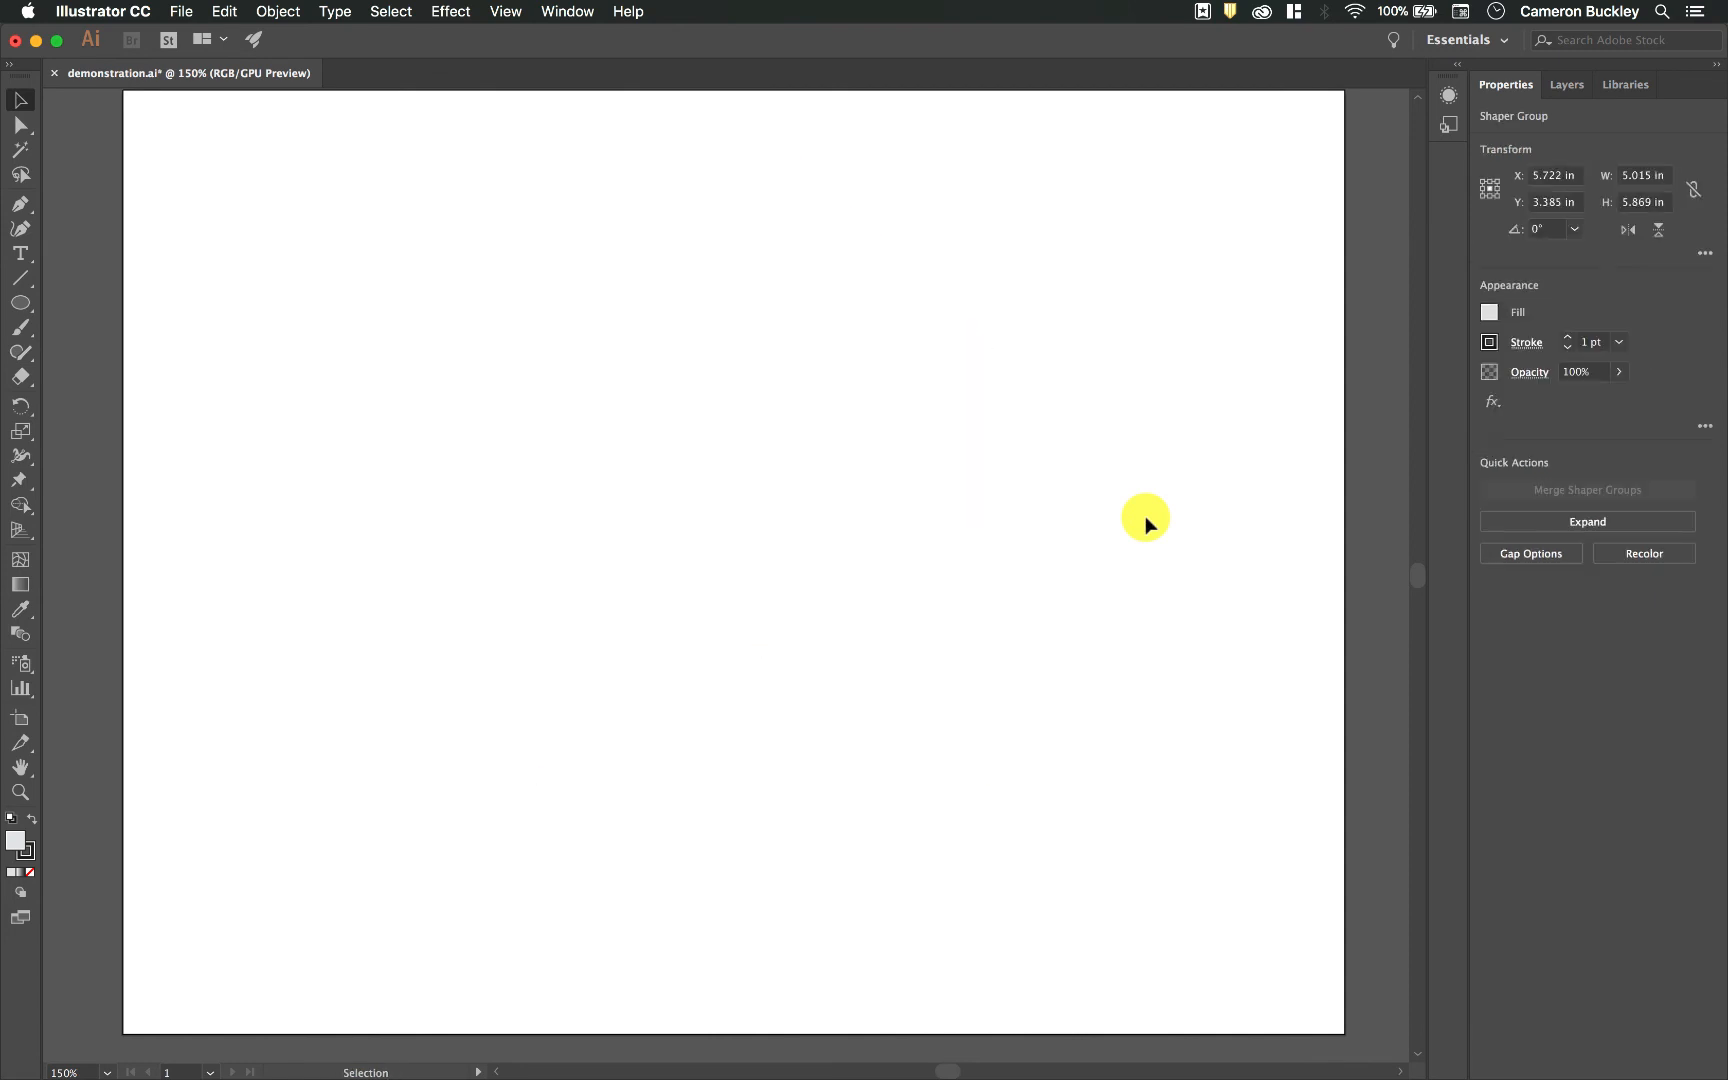
# Step: Draw a Shaper camera: body about 5.5 × 3.4 in, nested circles about 2.3 and 1.6 in wide, top rectangle about 1.8 × 1 in
pyautogui.click(20, 352)
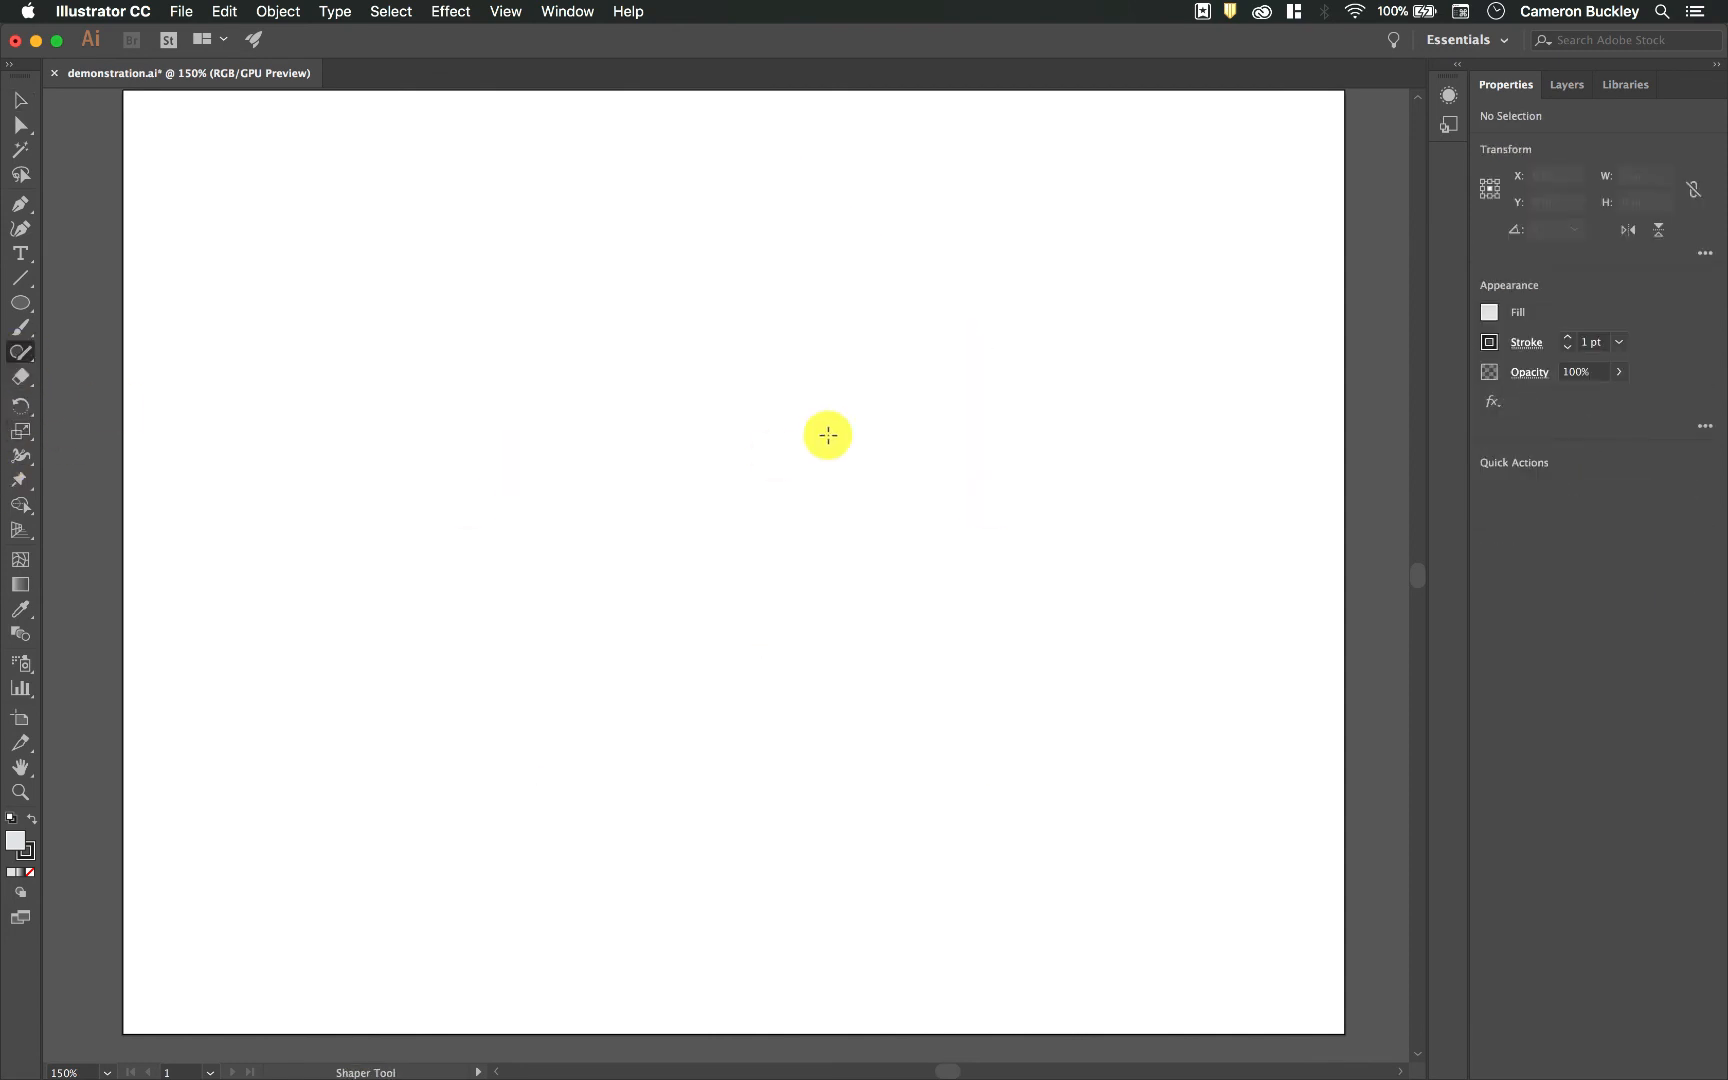
pyautogui.moveTo(1008, 251)
pyautogui.mouseDown()
pyautogui.moveTo(477, 274)
pyautogui.moveTo(518, 532)
pyautogui.moveTo(606, 618)
pyautogui.moveTo(1090, 627)
pyautogui.moveTo(1010, 265)
pyautogui.mouseUp()
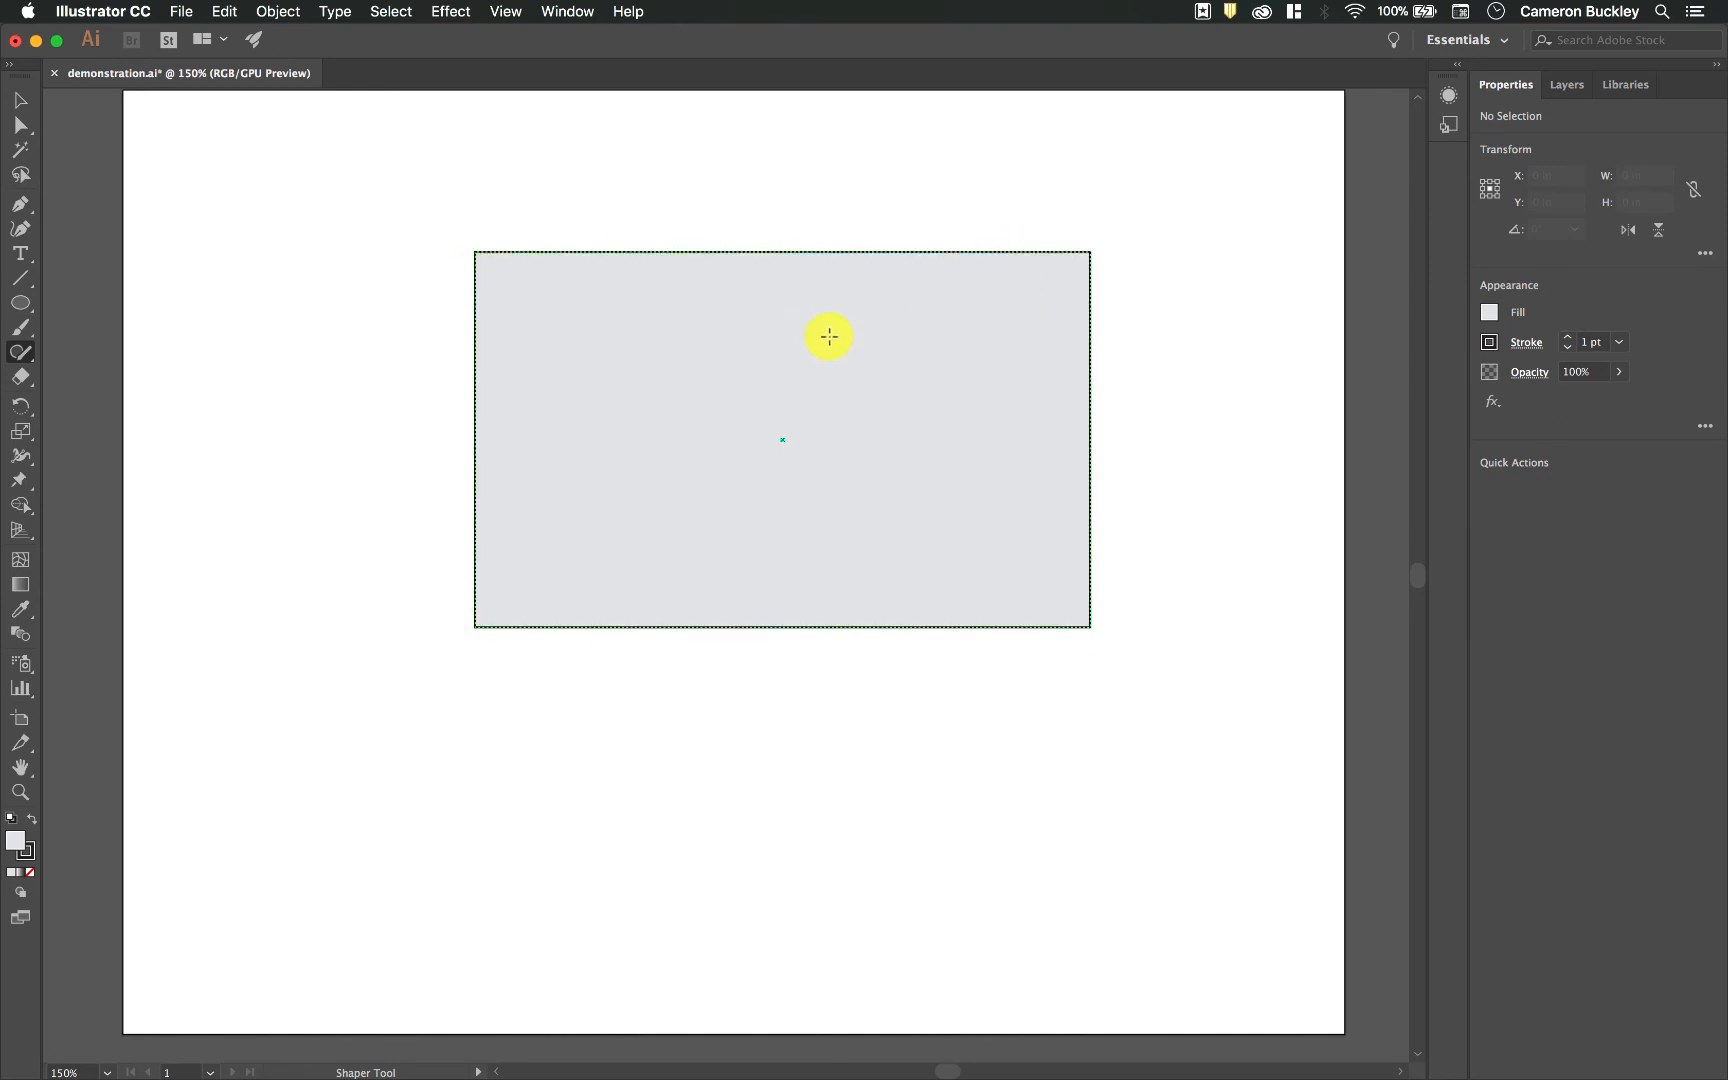
pyautogui.moveTo(673, 479)
pyautogui.mouseDown()
pyautogui.moveTo(866, 540)
pyautogui.moveTo(835, 340)
pyautogui.mouseUp()
pyautogui.moveTo(843, 510); pyautogui.dragTo(806, 339)
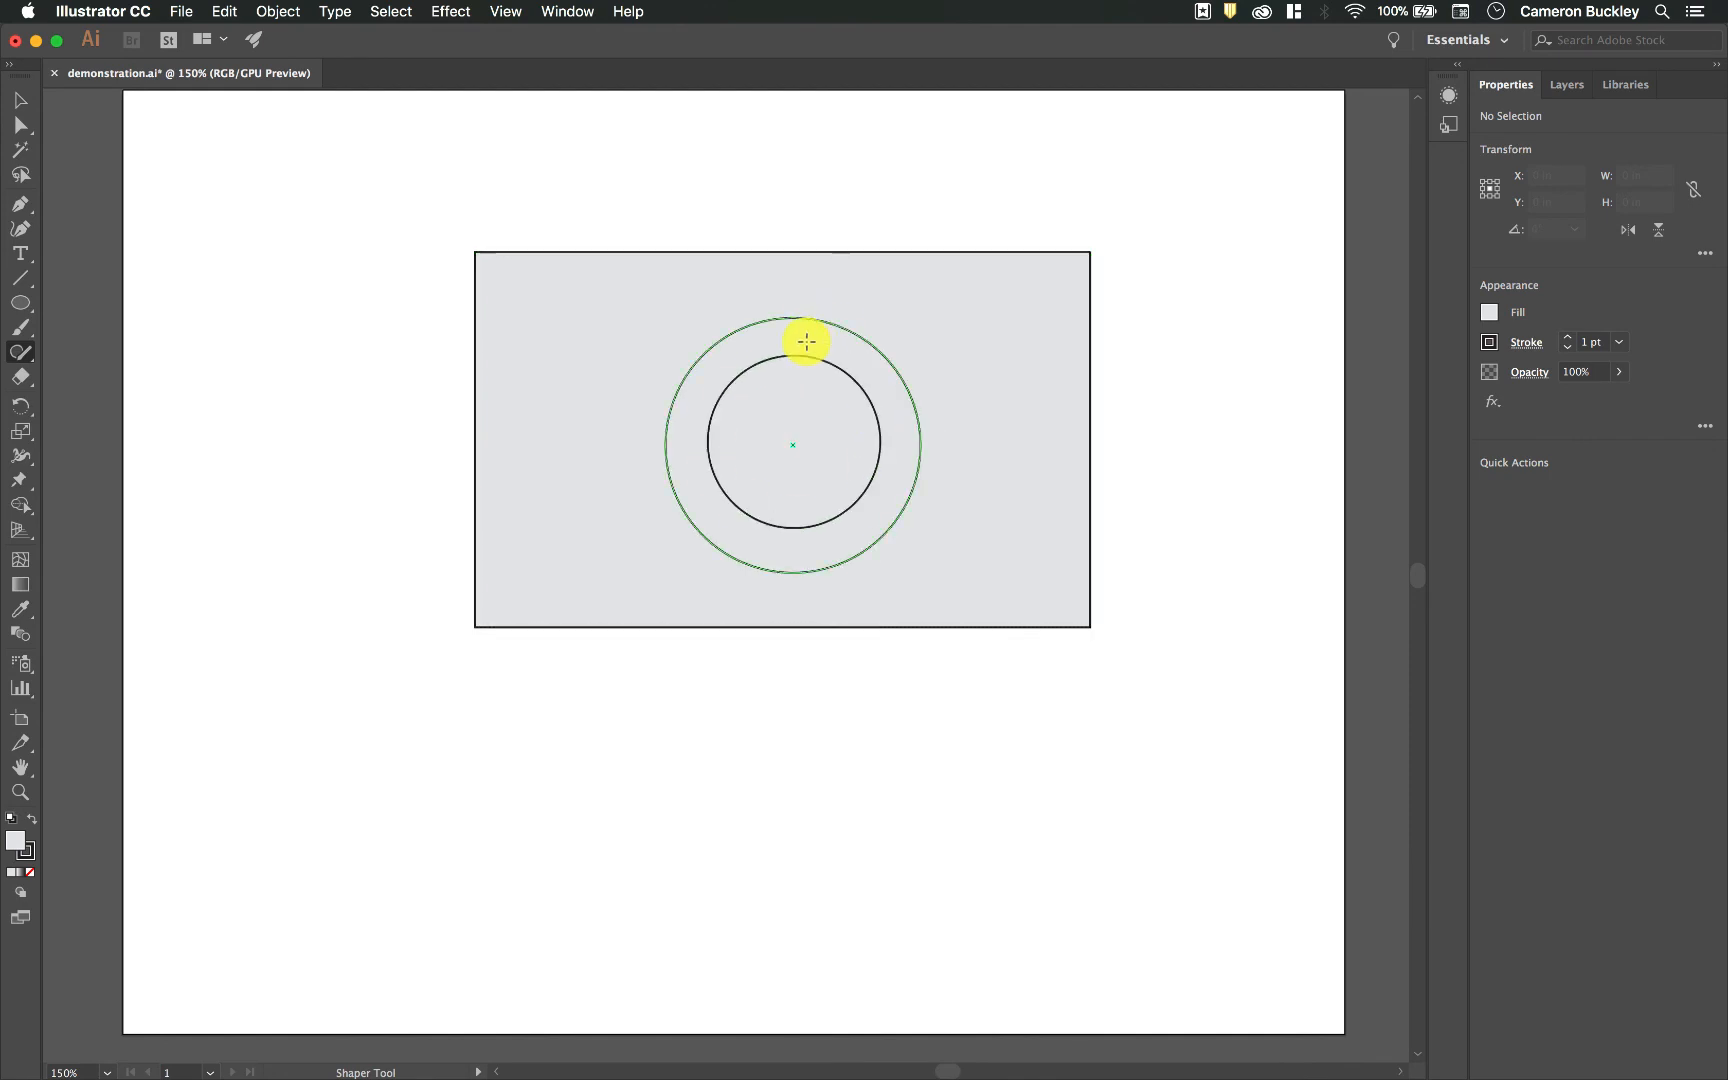
pyautogui.moveTo(694, 183); pyautogui.dragTo(733, 286)
pyautogui.moveTo(893, 282)
pyautogui.mouseDown()
pyautogui.moveTo(885, 190)
pyautogui.moveTo(710, 174)
pyautogui.mouseUp()
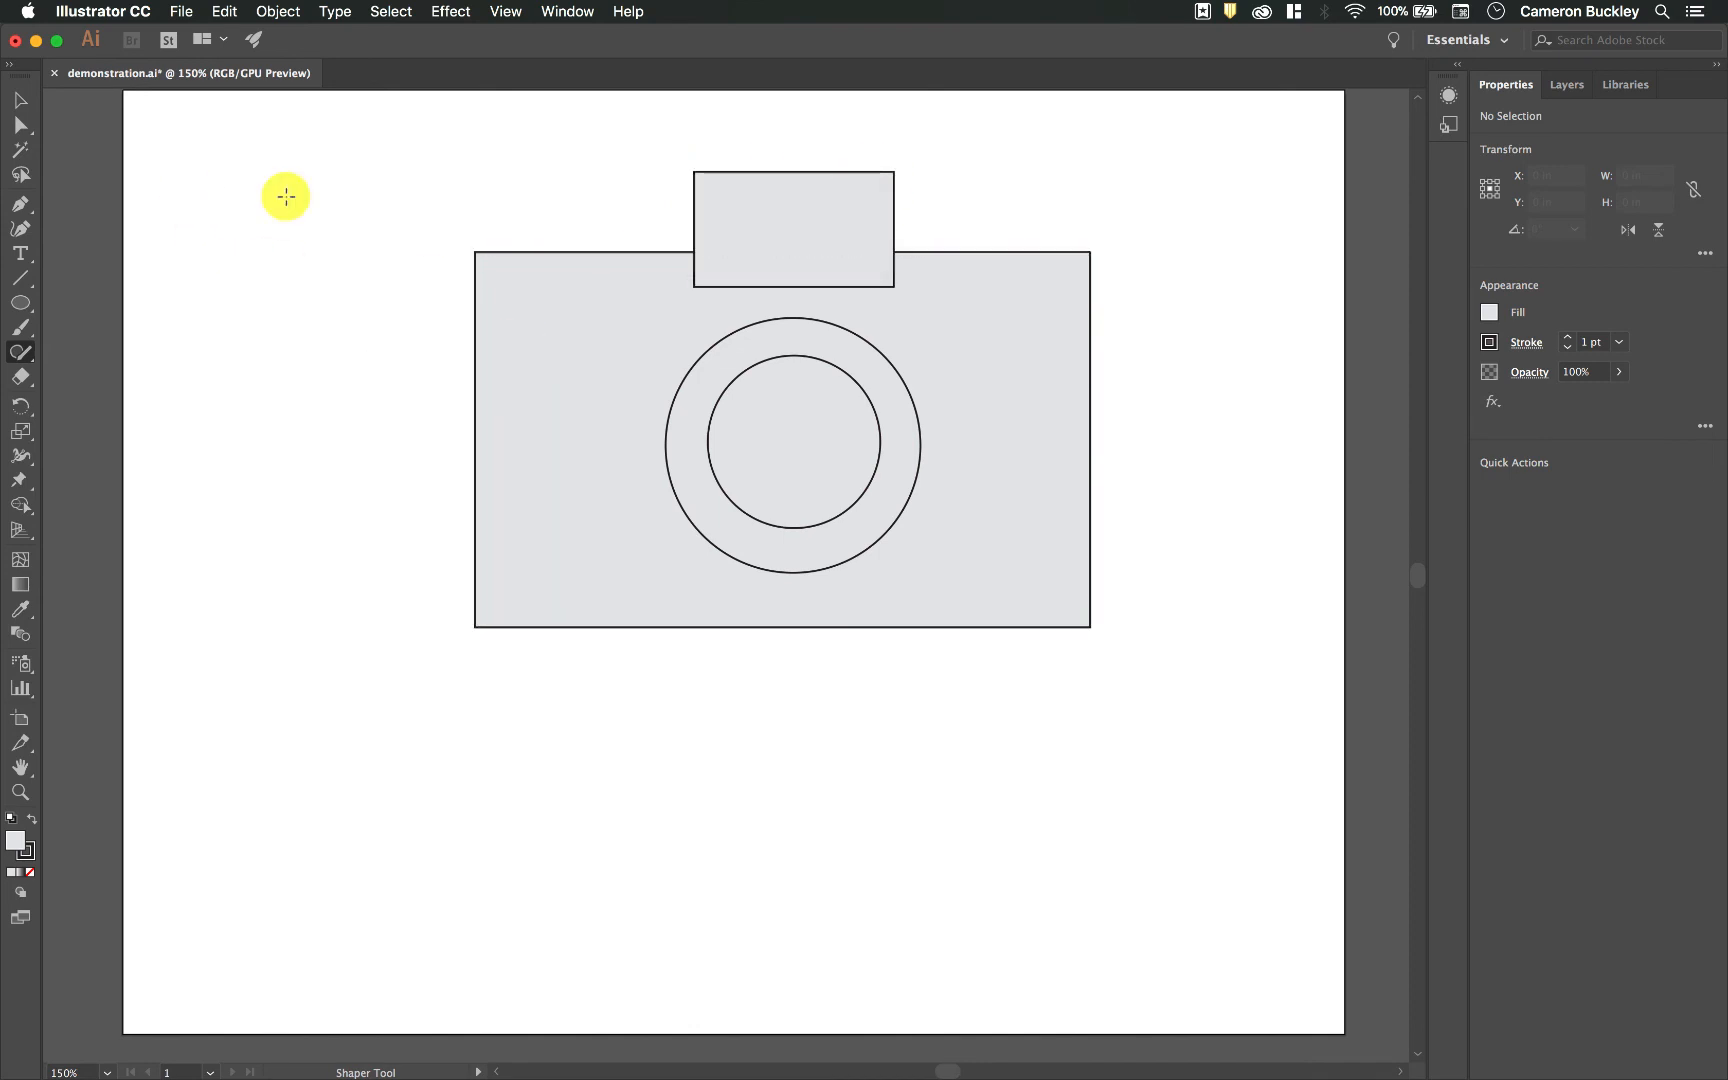
# Step: Select the two lens circles and align their centers horizontally and vertically
pyautogui.click(810, 460)
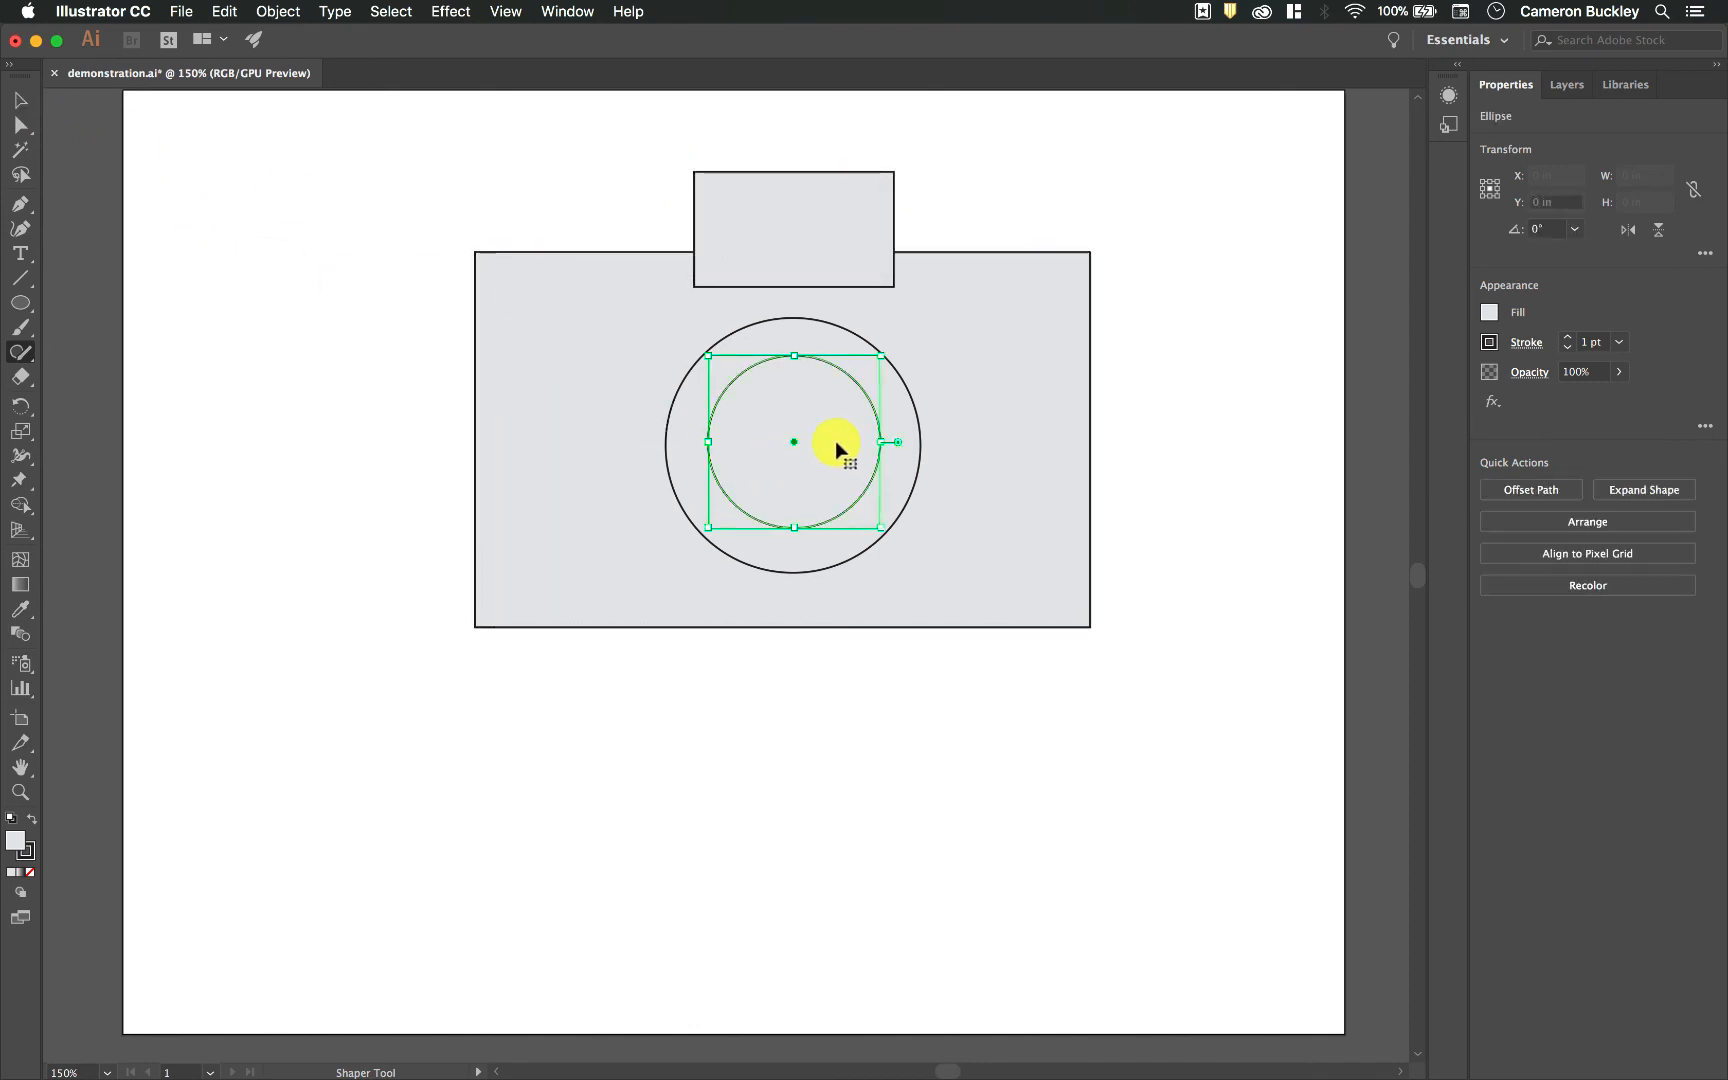
pyautogui.keyDown('shift'); pyautogui.click(918, 424); pyautogui.keyUp('shift')
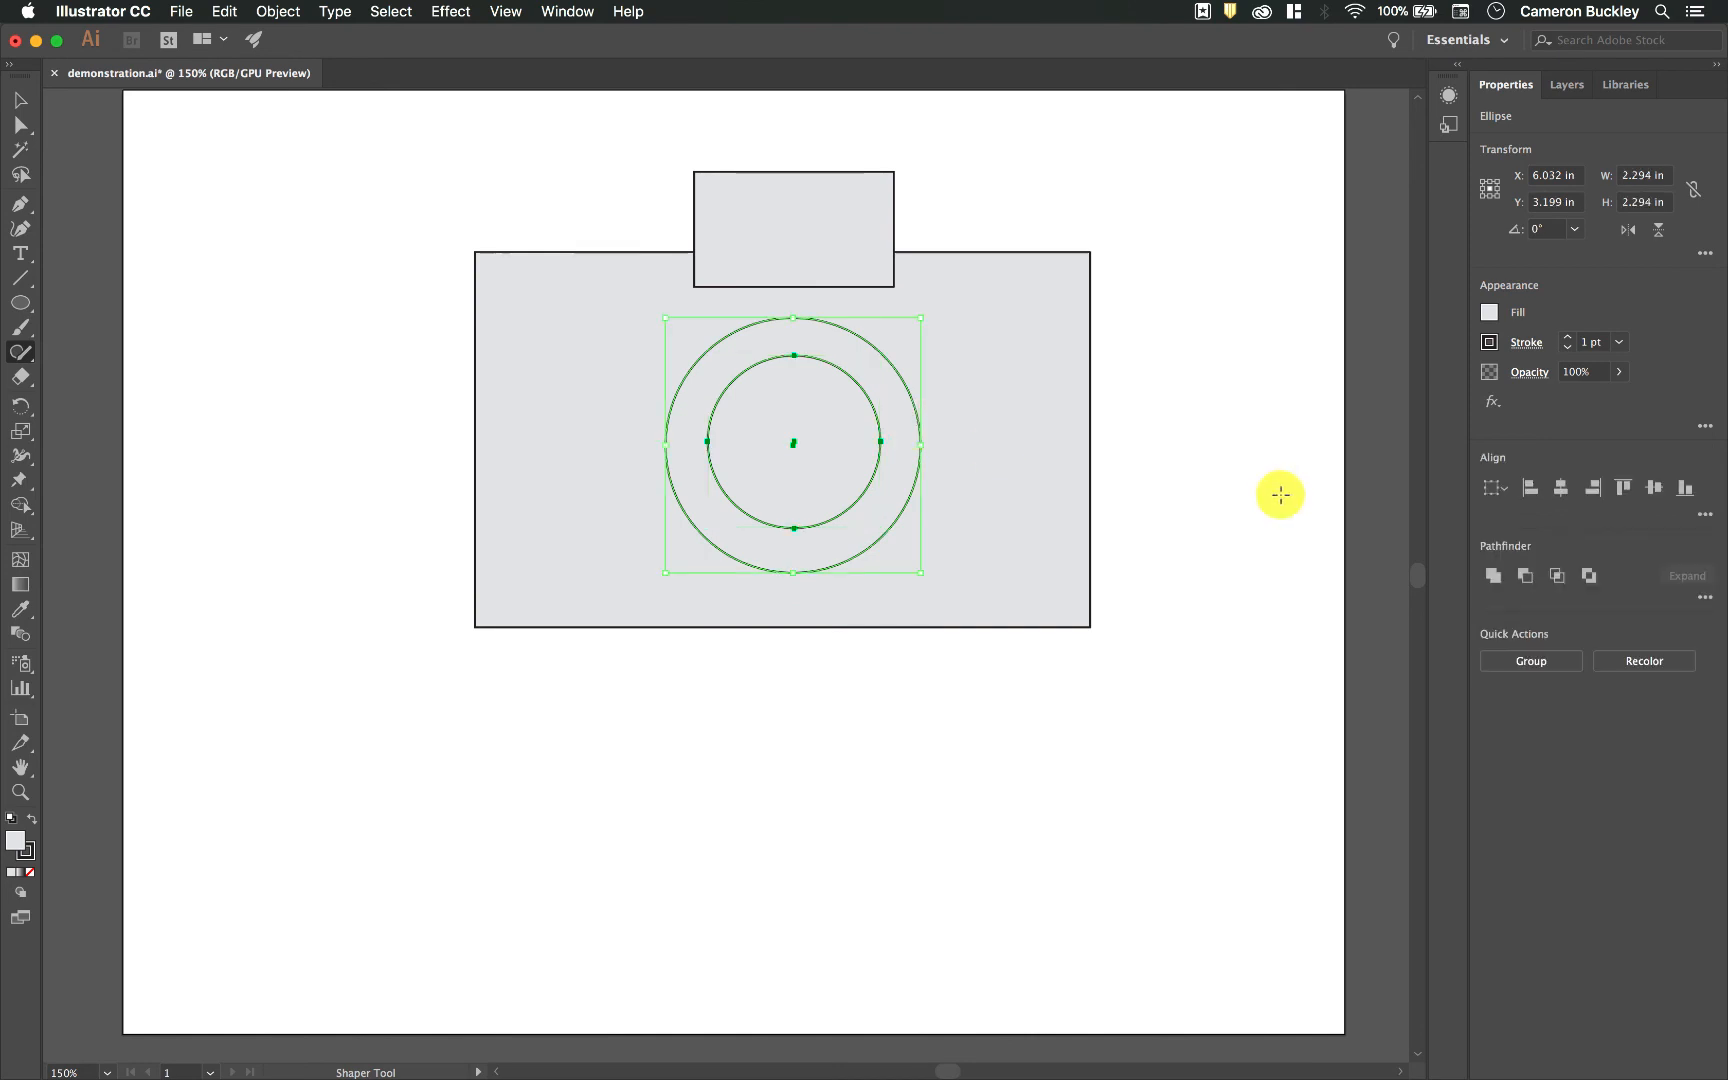
pyautogui.click(1562, 488)
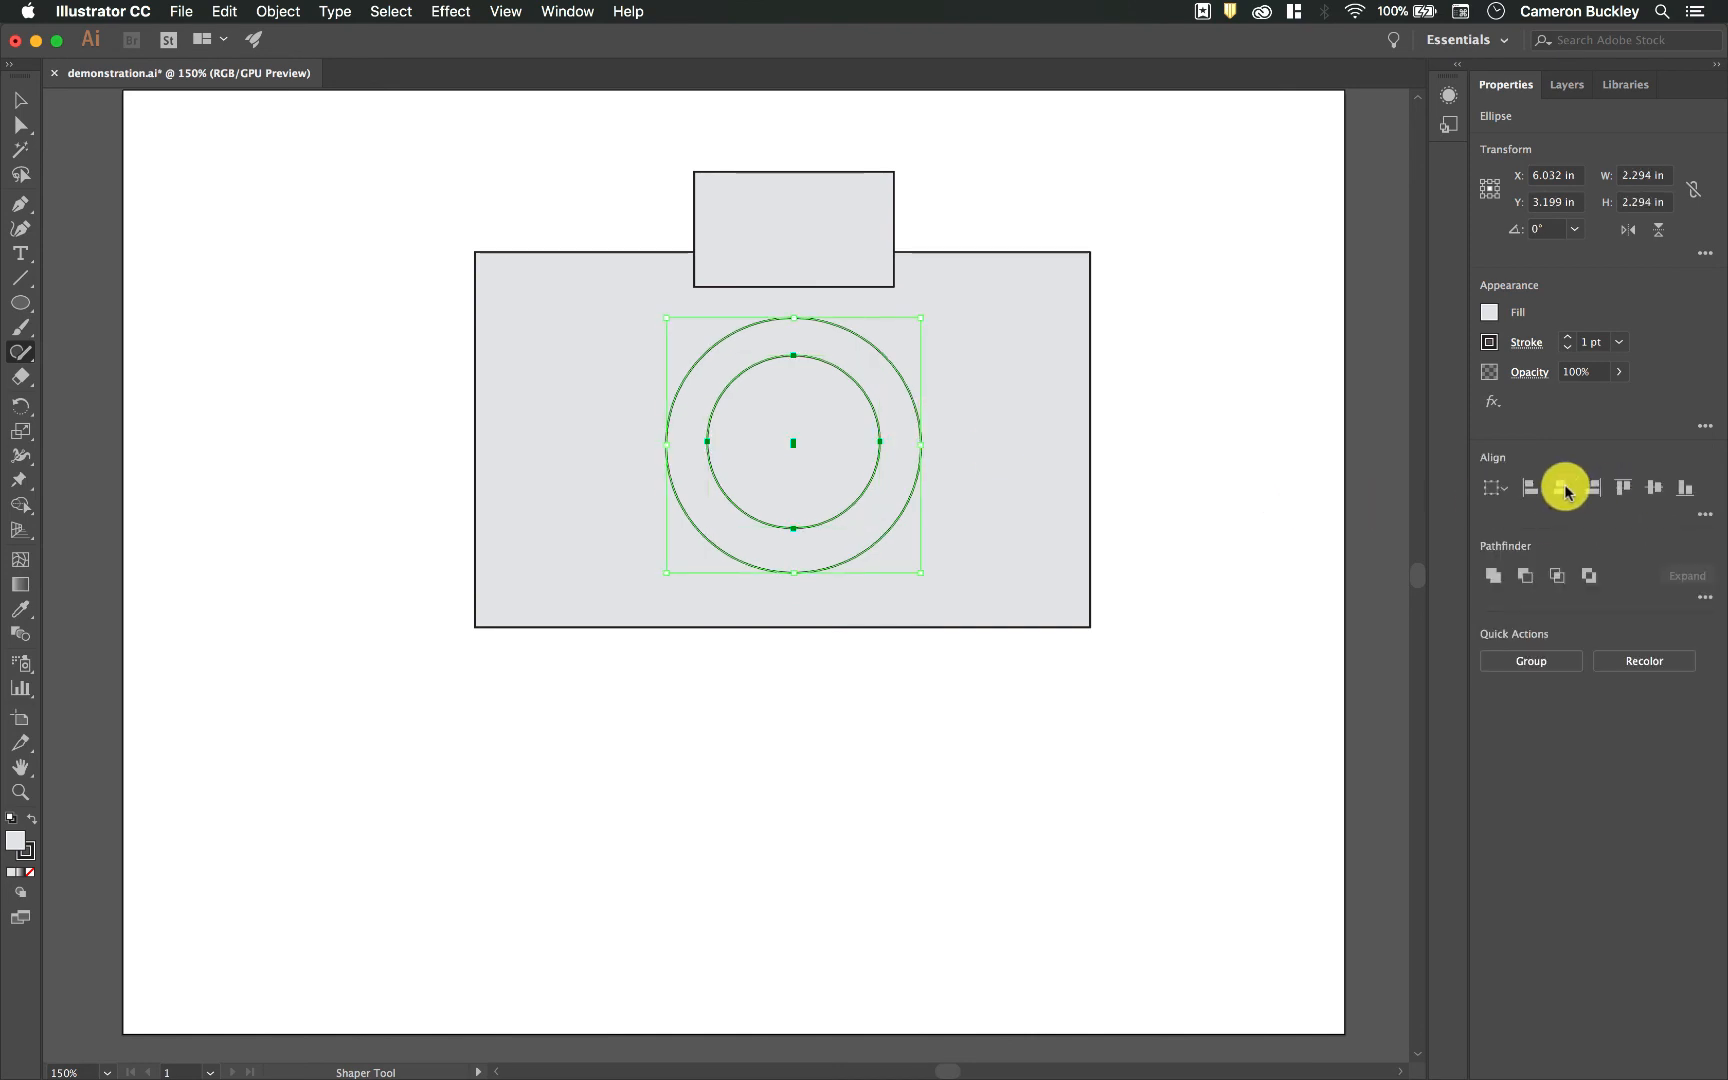
pyautogui.click(1652, 490)
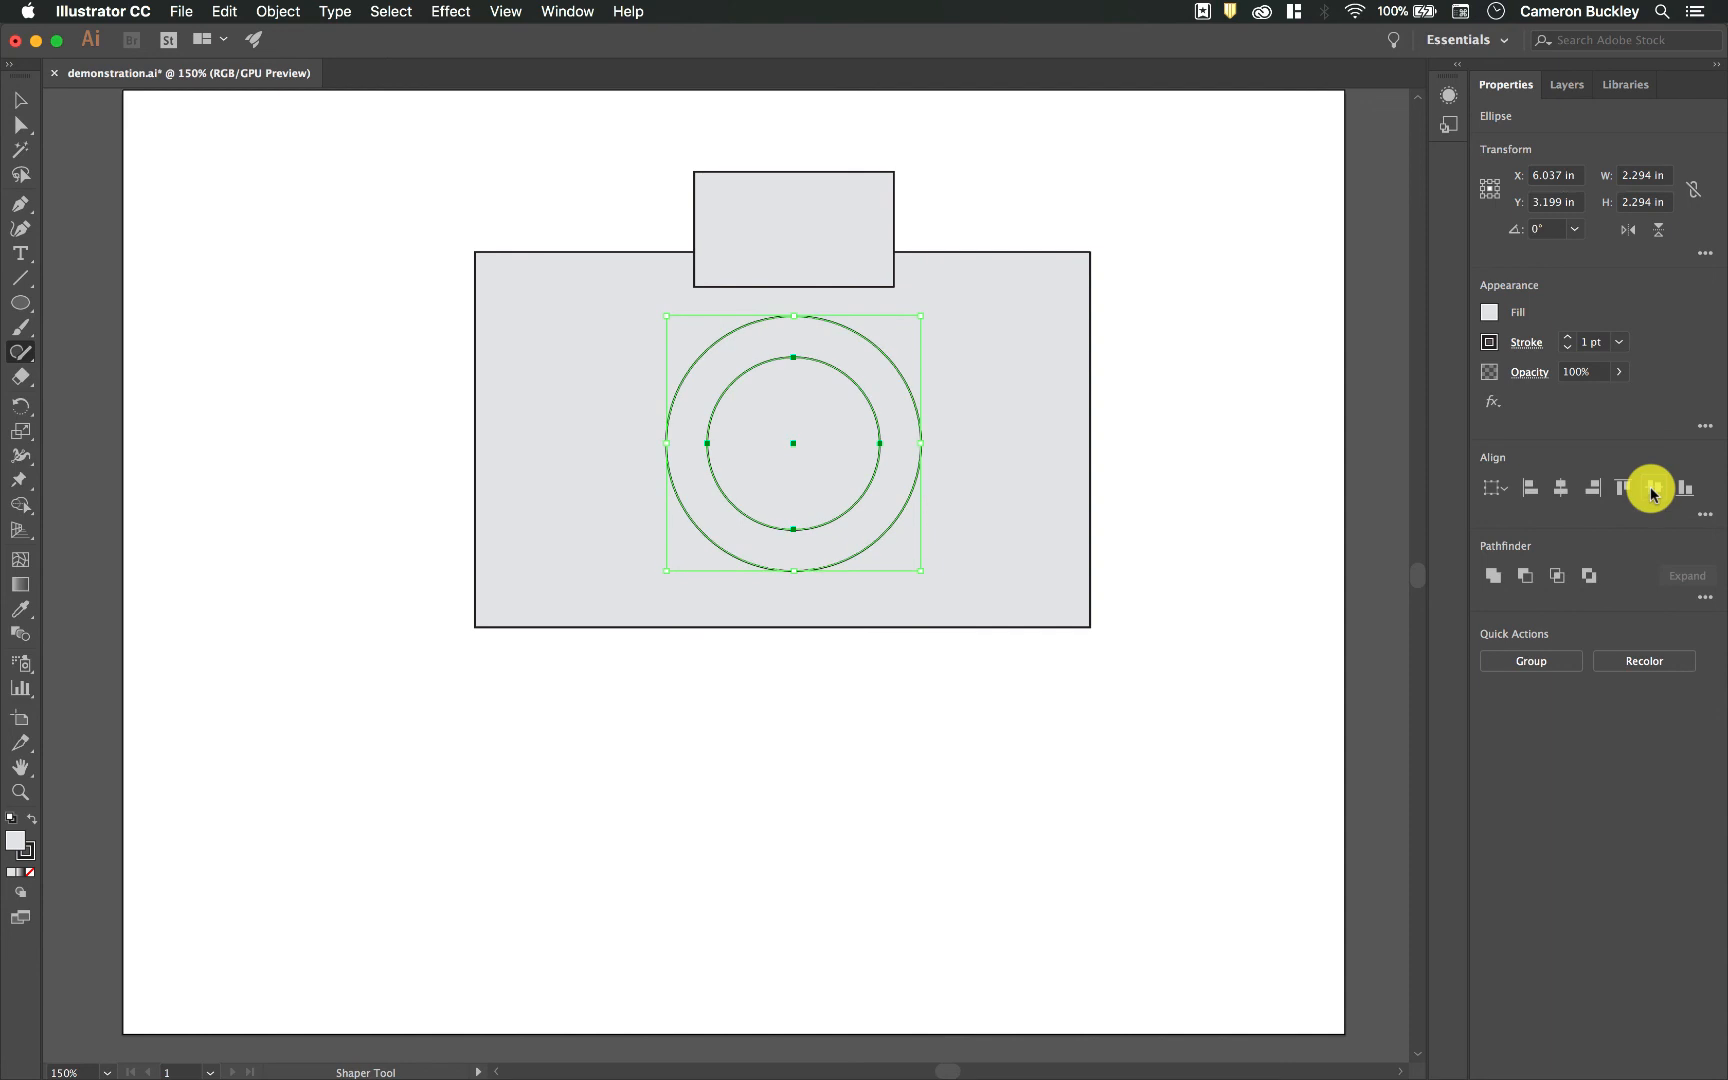
# Step: Add the camera body to the selection and center it with the circles horizontally and vertically
pyautogui.keyDown('shift'); pyautogui.click(583, 298); pyautogui.keyUp('shift')
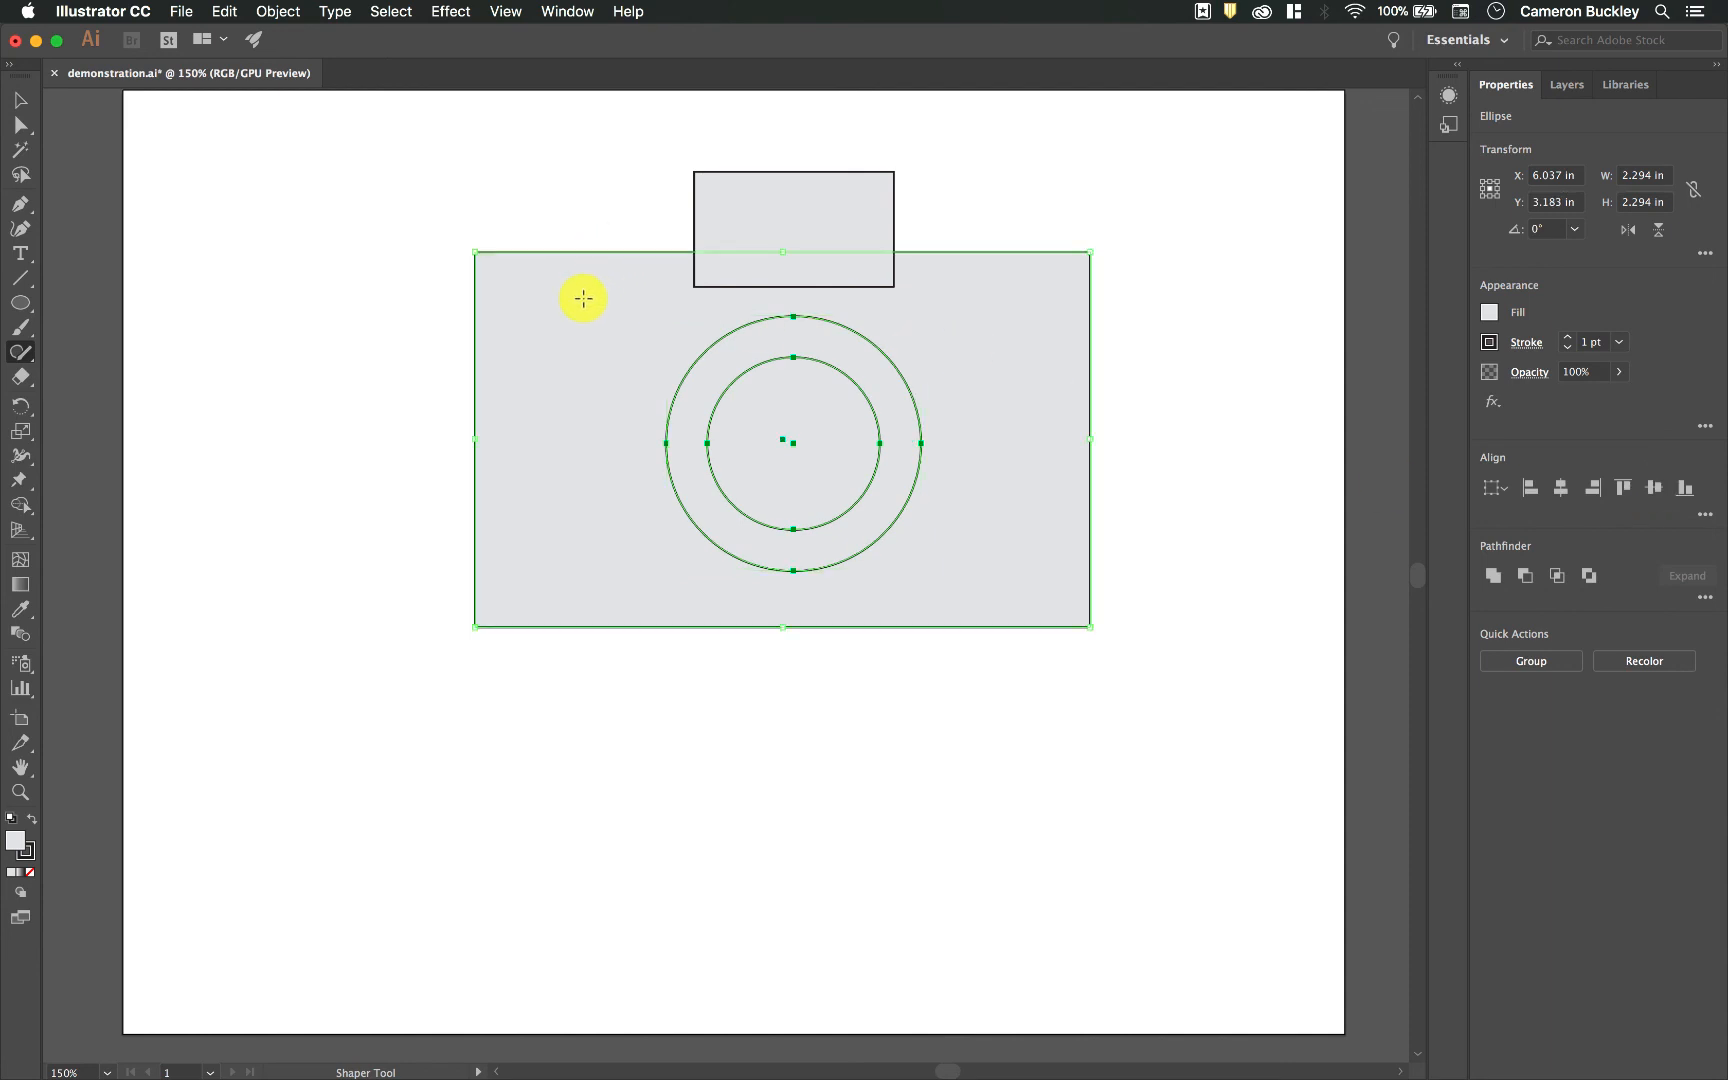
pyautogui.click(1557, 490)
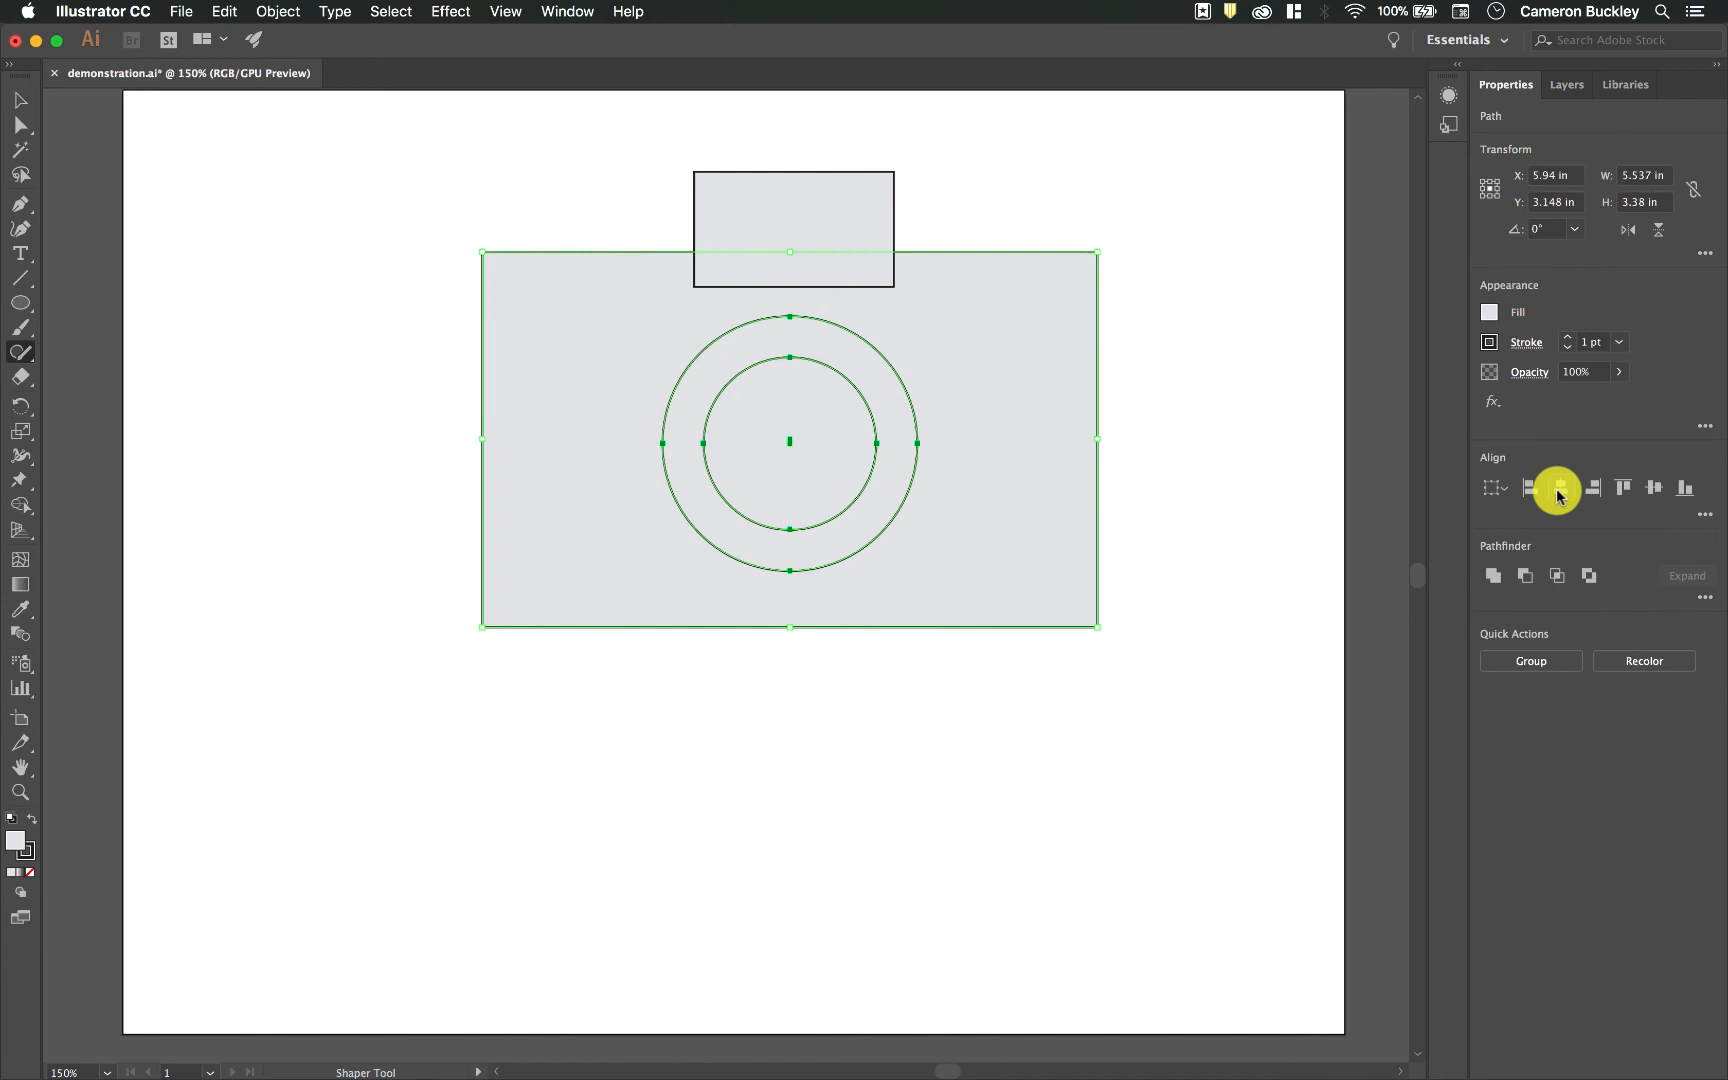
pyautogui.click(1655, 490)
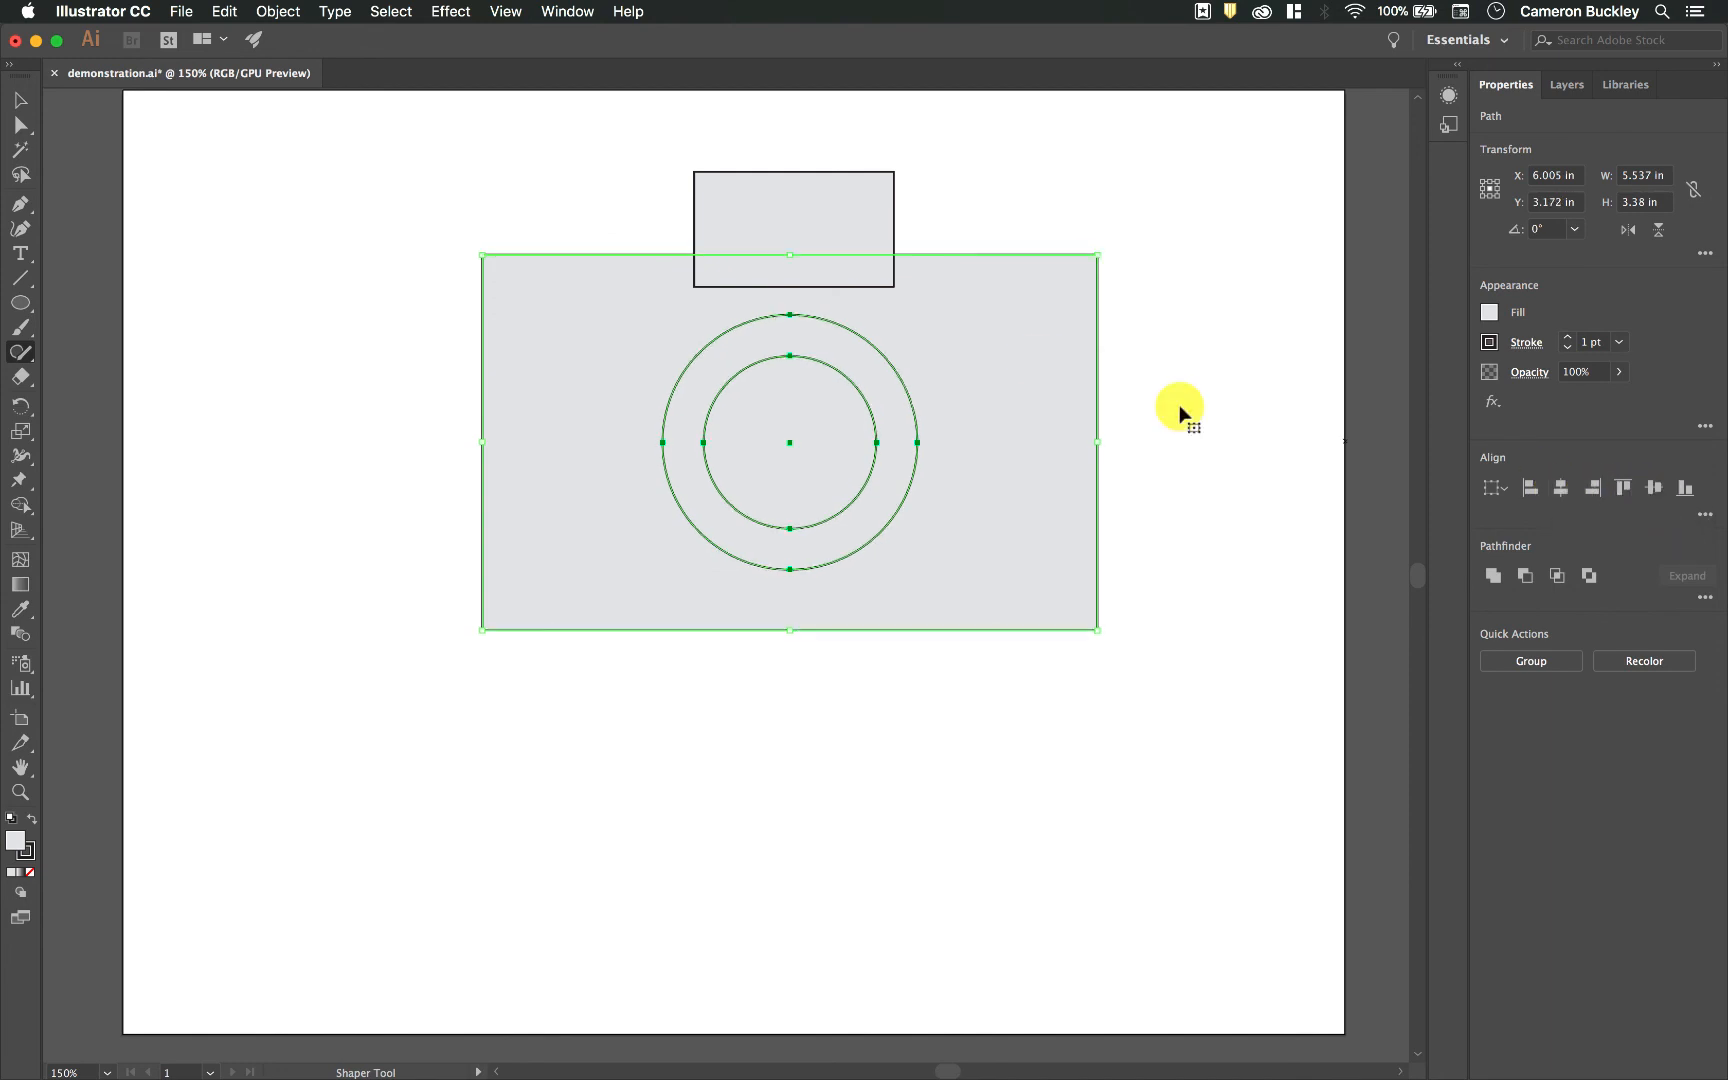
# Step: Move the small top rectangle about 0.5 in to the right and round its corners
pyautogui.click(838, 205)
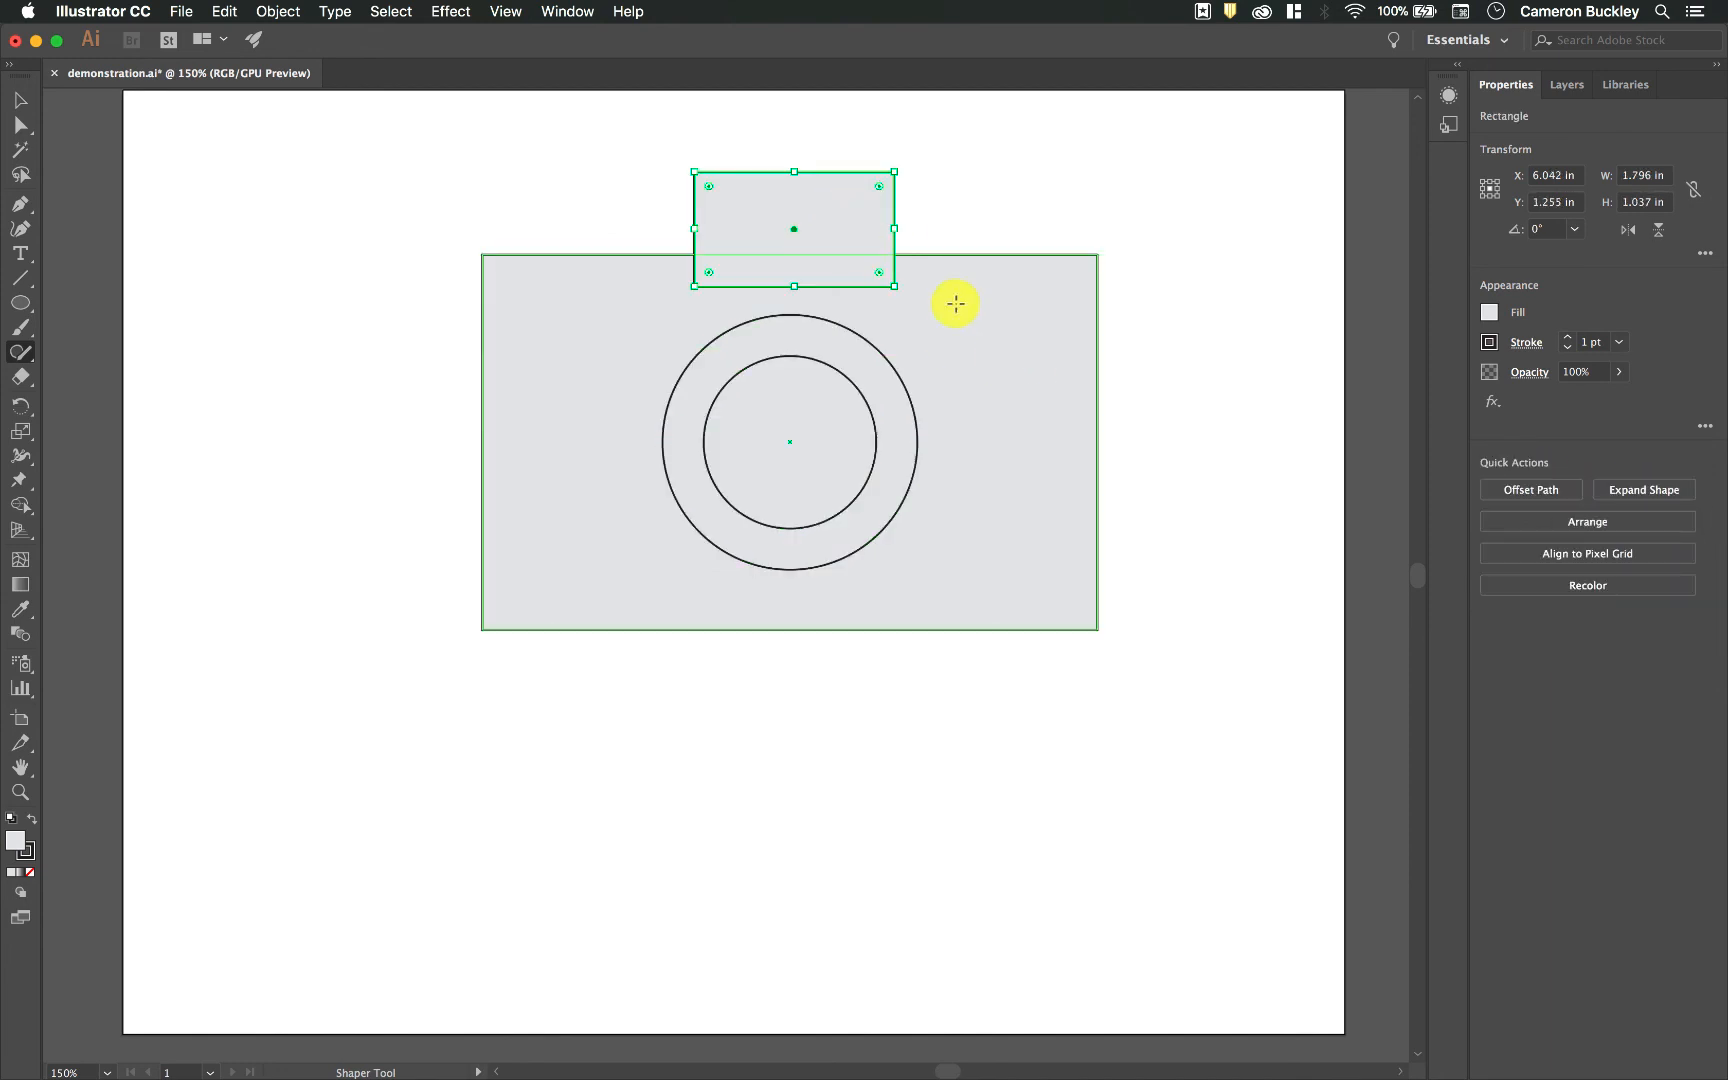
pyautogui.moveTo(865, 204); pyautogui.dragTo(921, 203)
pyautogui.click(936, 212)
pyautogui.click(896, 237)
pyautogui.moveTo(764, 183); pyautogui.dragTo(777, 197)
# Step: Round the corners of the large camera body rectangle
pyautogui.click(672, 326)
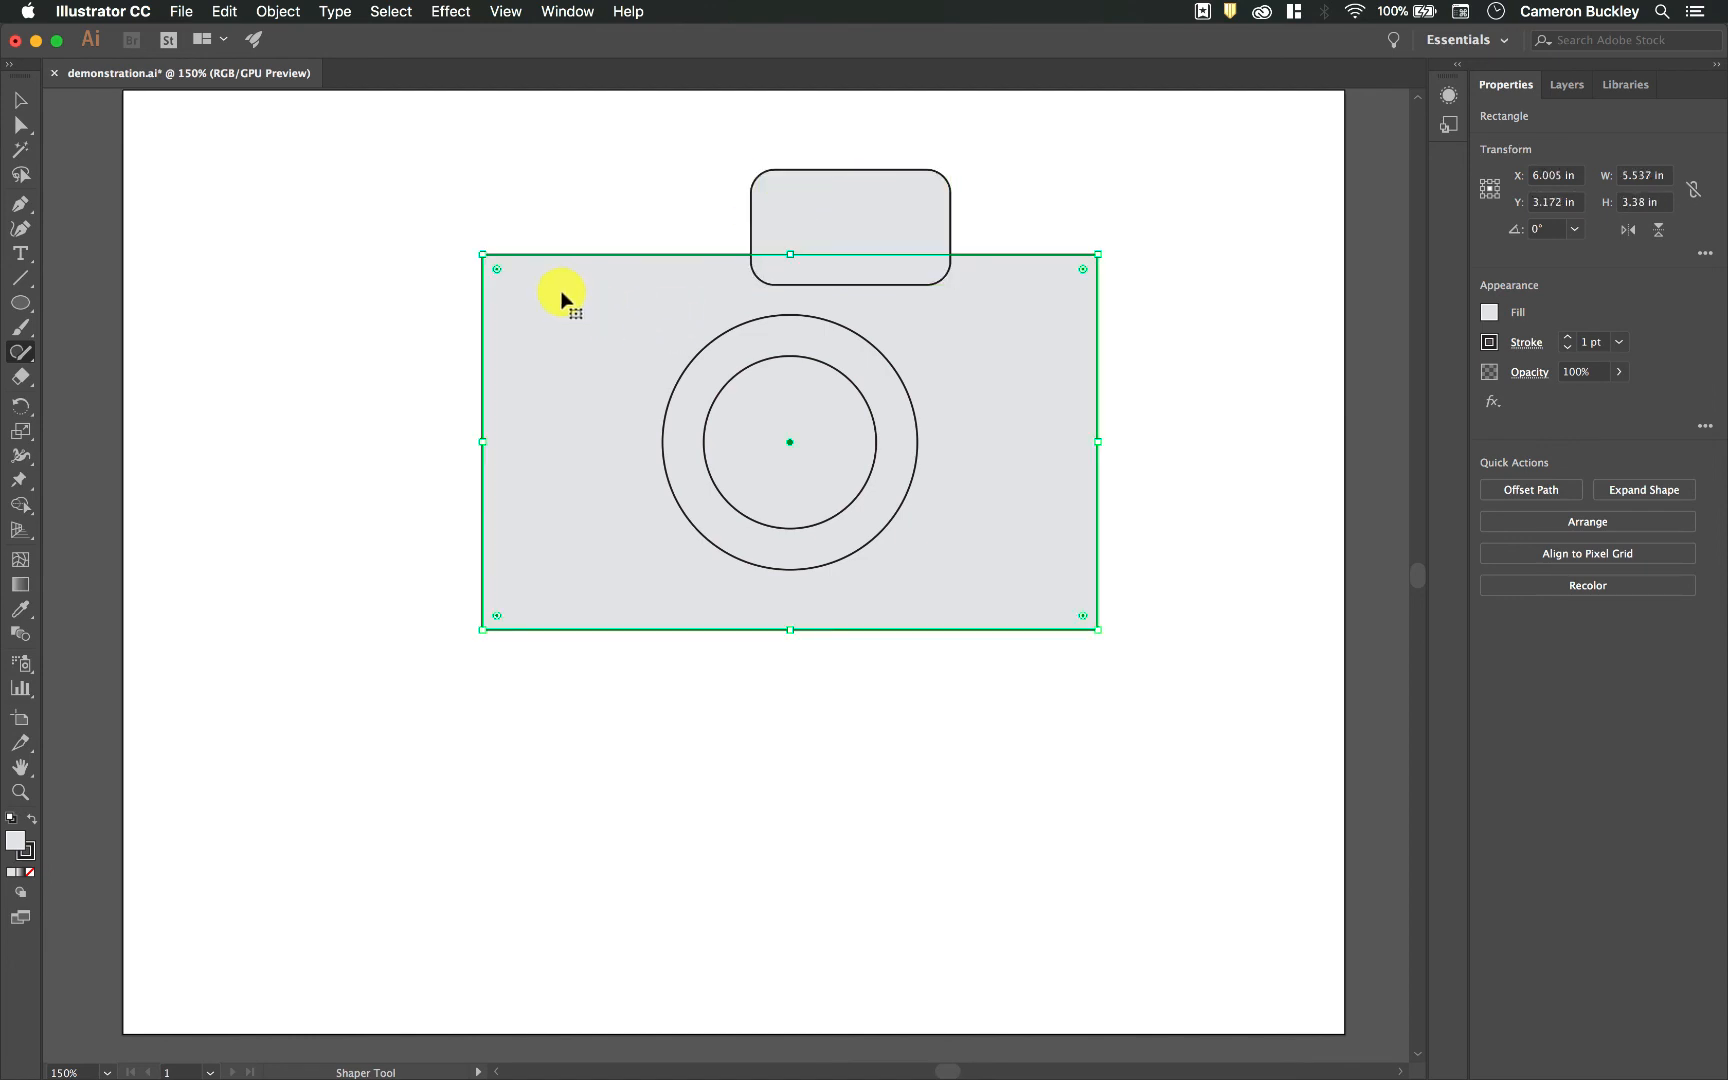
pyautogui.moveTo(500, 277); pyautogui.dragTo(521, 292)
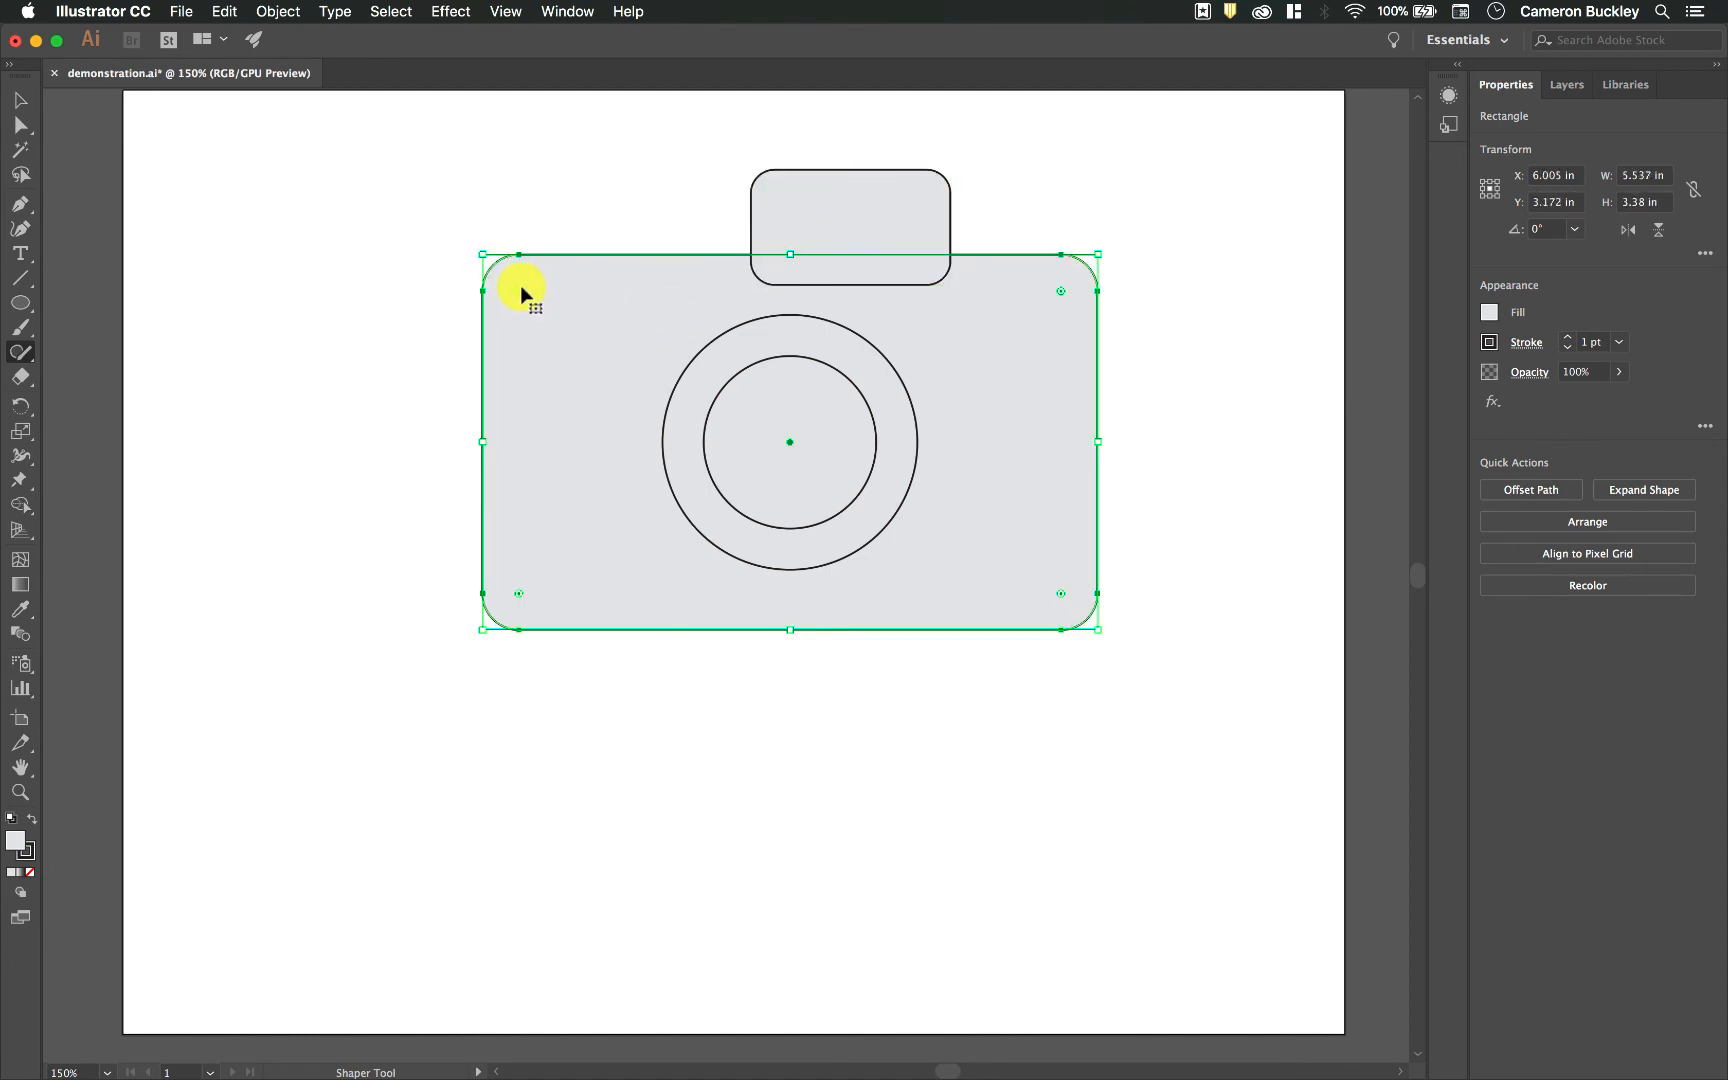
pyautogui.click(1161, 278)
# Step: Merge the small top rectangle with the camera body and knock out the inner lens circle
pyautogui.moveTo(943, 284); pyautogui.dragTo(860, 220)
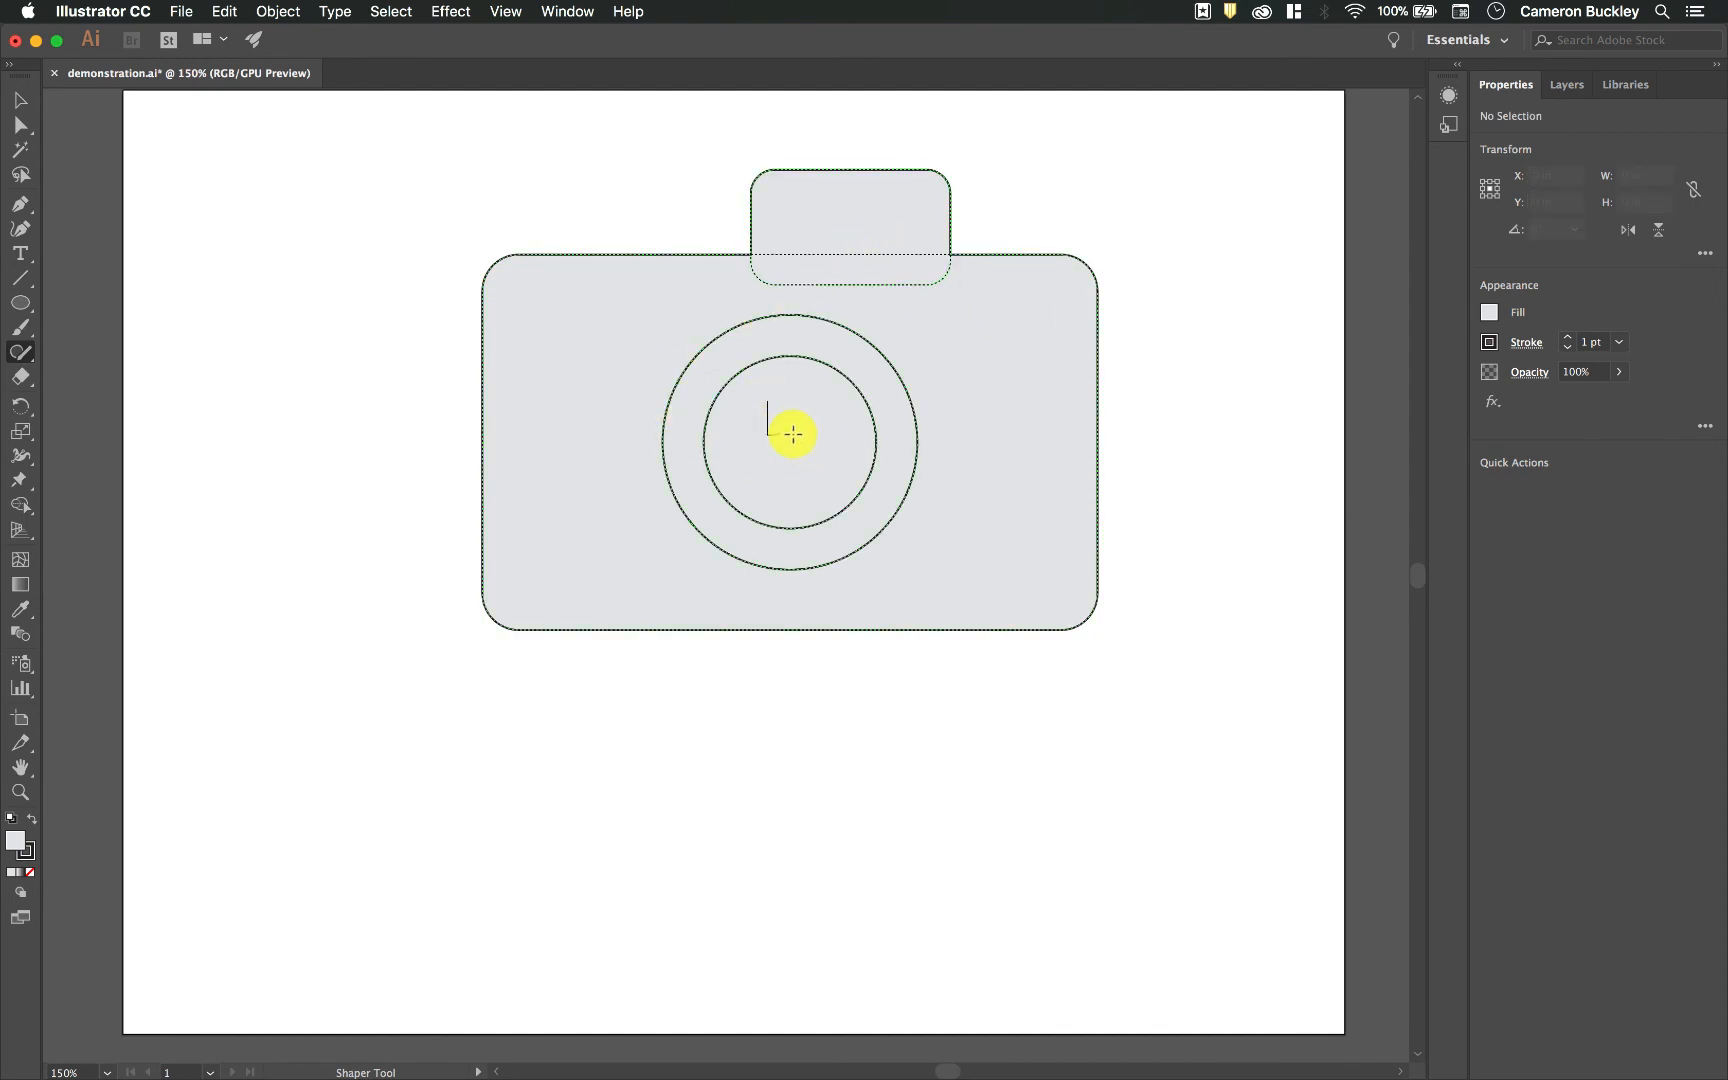
pyautogui.moveTo(817, 464); pyautogui.dragTo(814, 463)
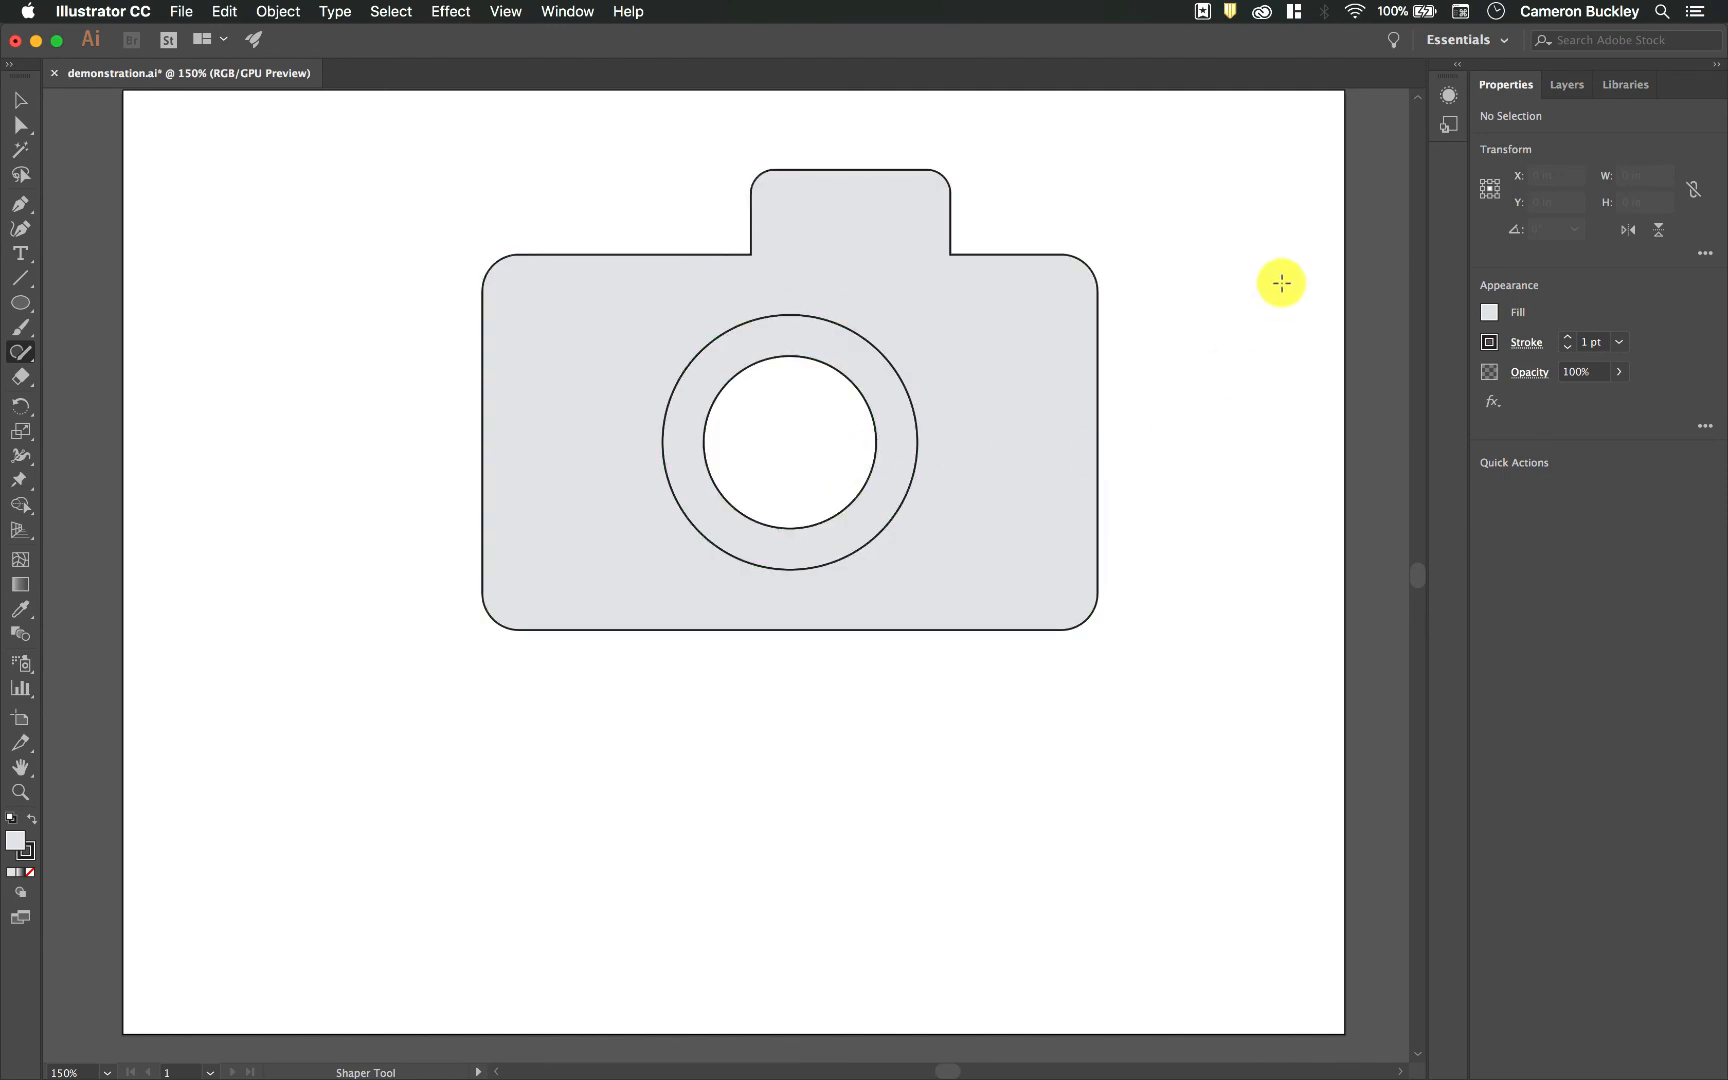